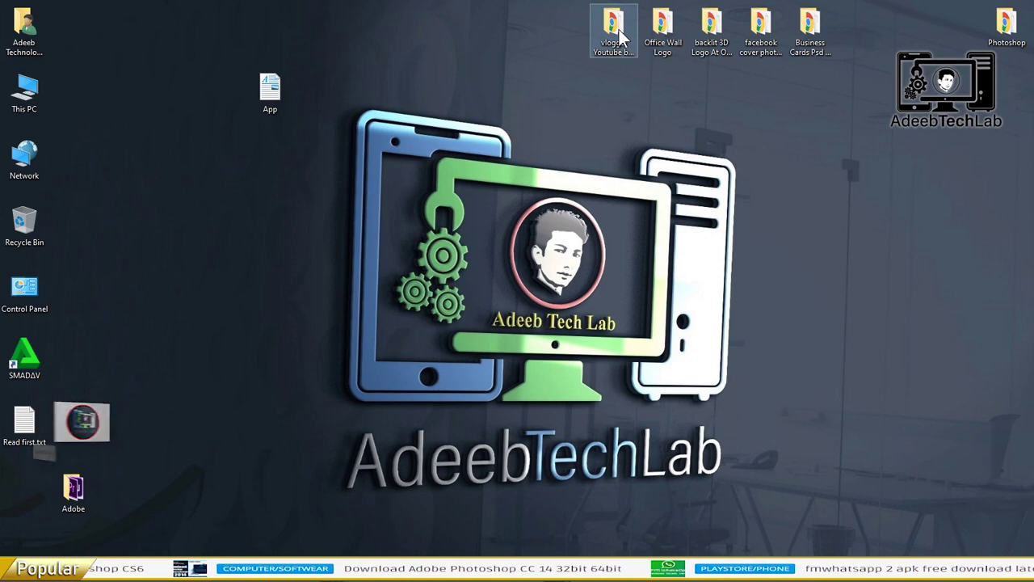
Open 'vlogger Youtube banner professional.psd' from its project folder in Photoshop.
click(618, 37)
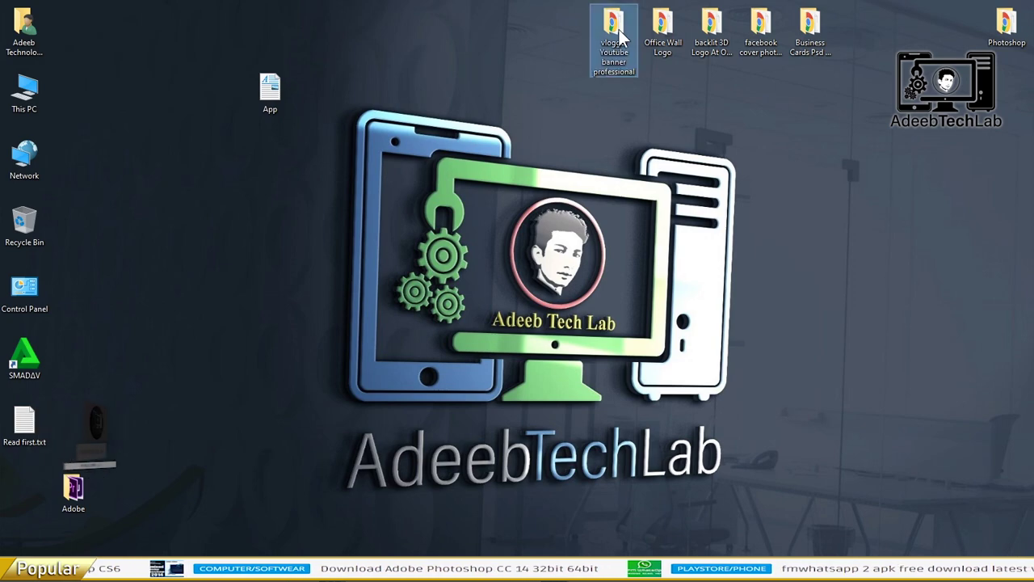
double_click(619, 37)
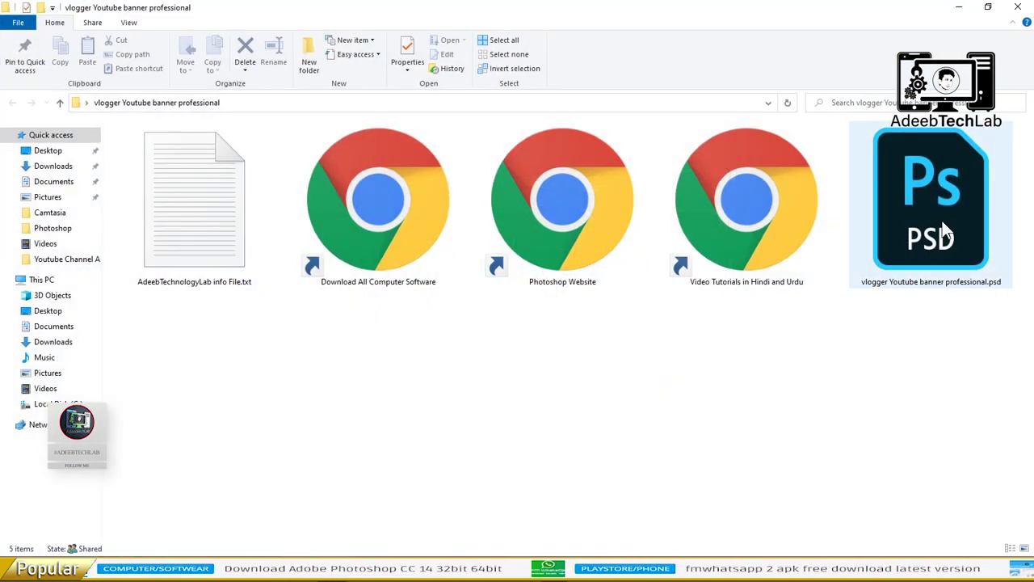
click(939, 270)
right_click(913, 214)
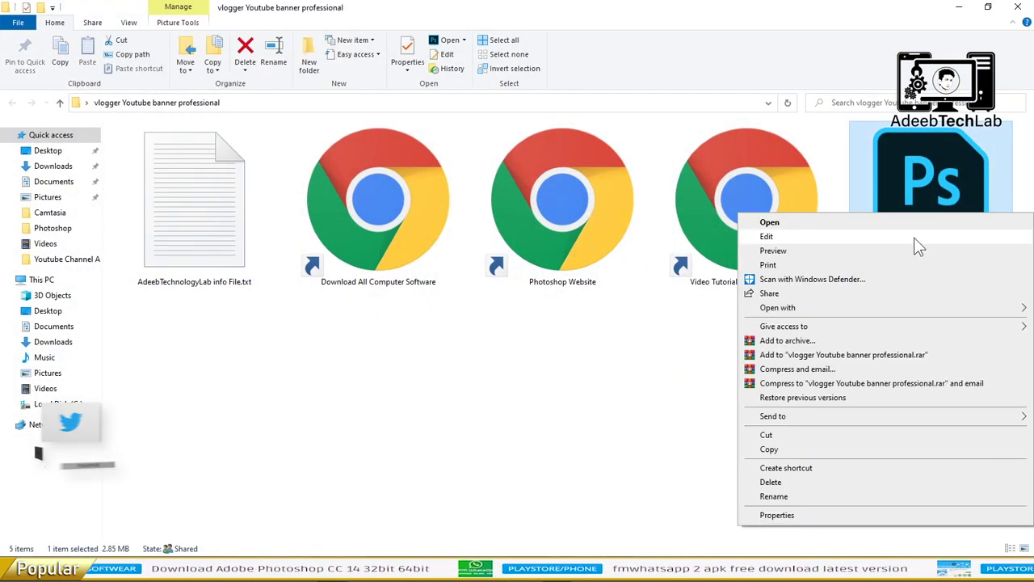
click(810, 227)
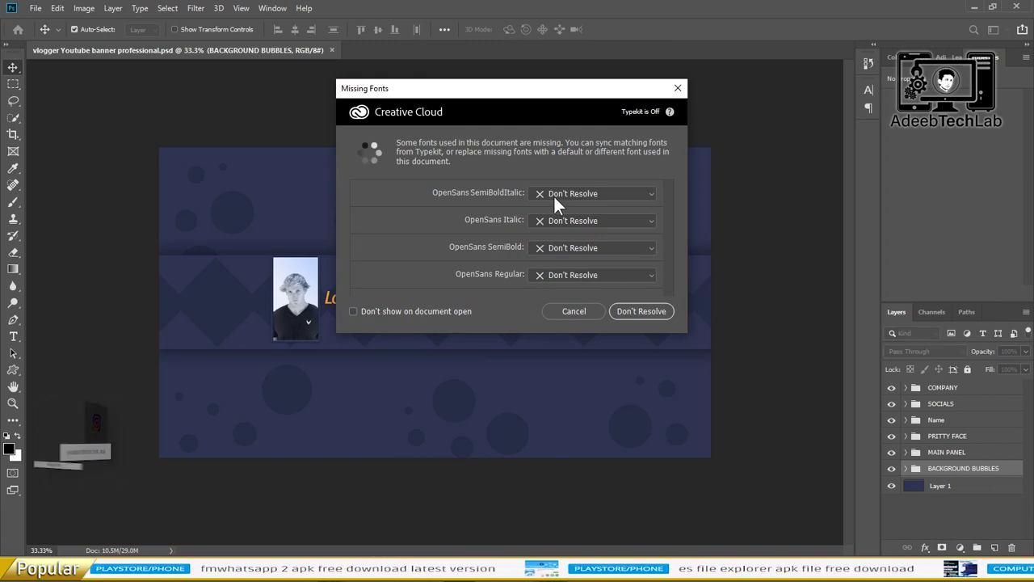
Substitute Myriad Pro Regular for OpenSans SemiBoldItalic, Italic, SemiBold and Regular, then resolve fonts.
click(598, 194)
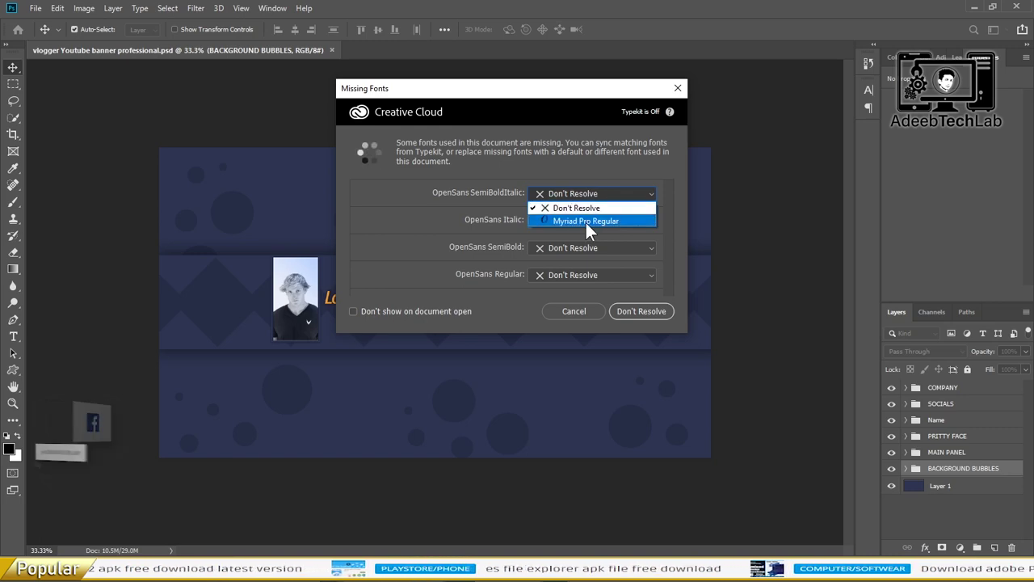
click(586, 221)
click(581, 226)
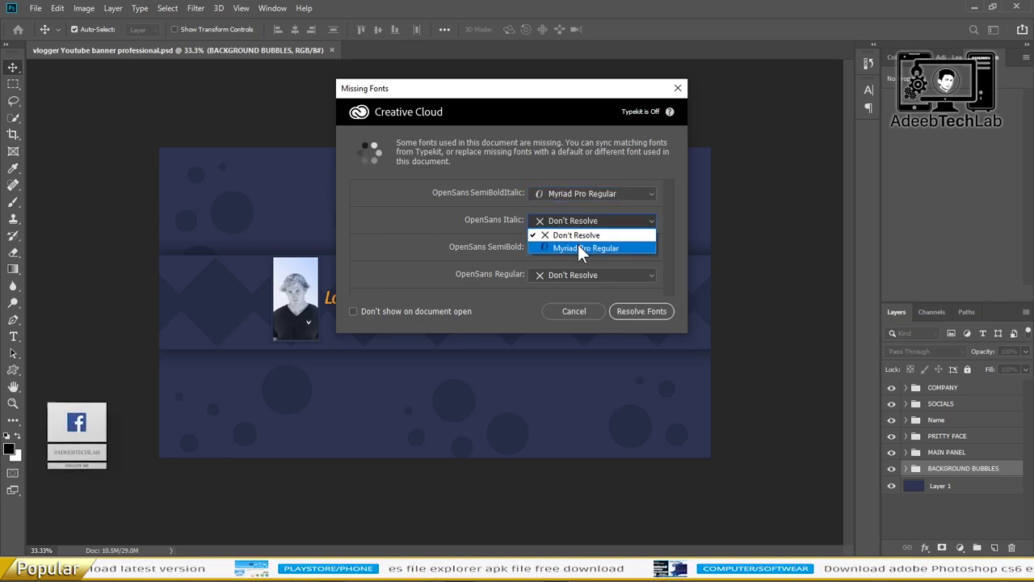
click(579, 248)
click(573, 247)
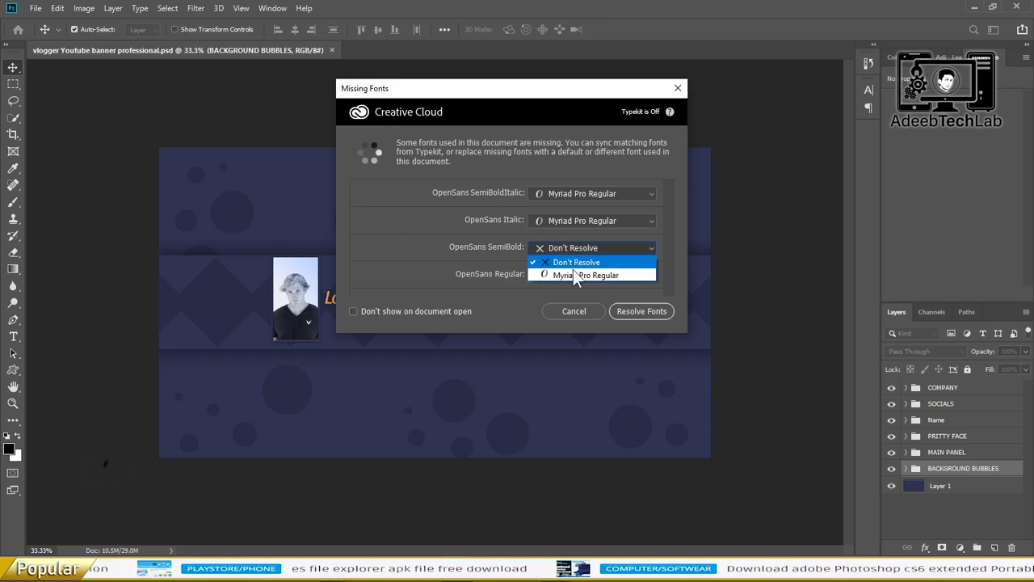
click(574, 276)
click(575, 276)
click(577, 301)
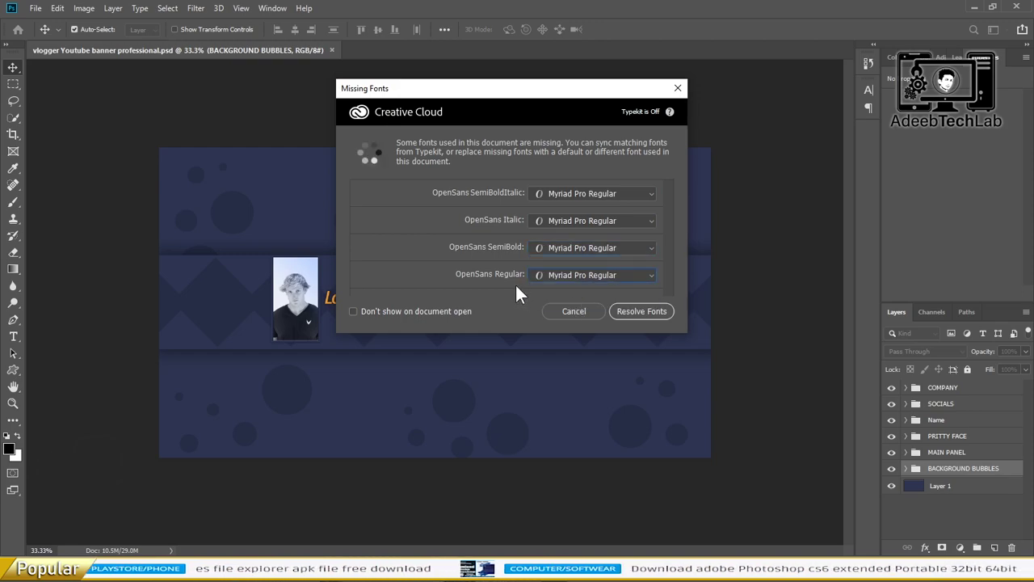
click(642, 311)
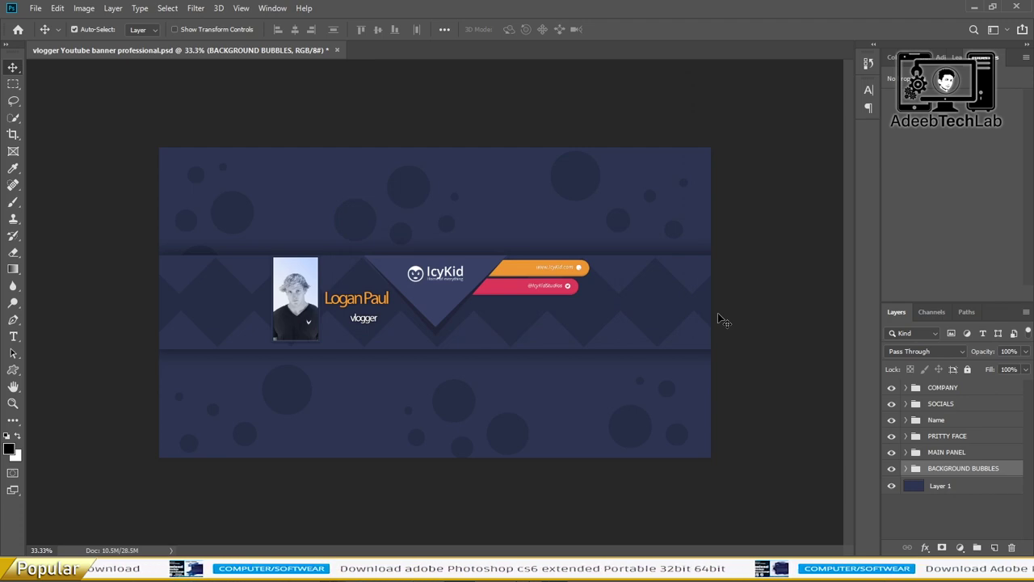
Zoom in and delete the round penguin icykidlogoabstract logo from the banner.
scroll(440, 307, up, 3)
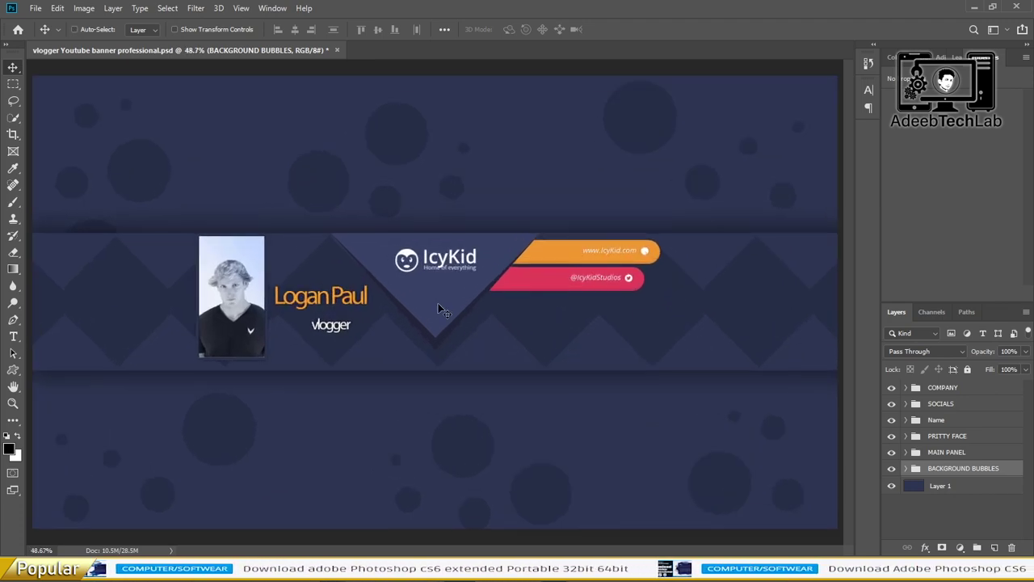
scroll(413, 227, up, 2)
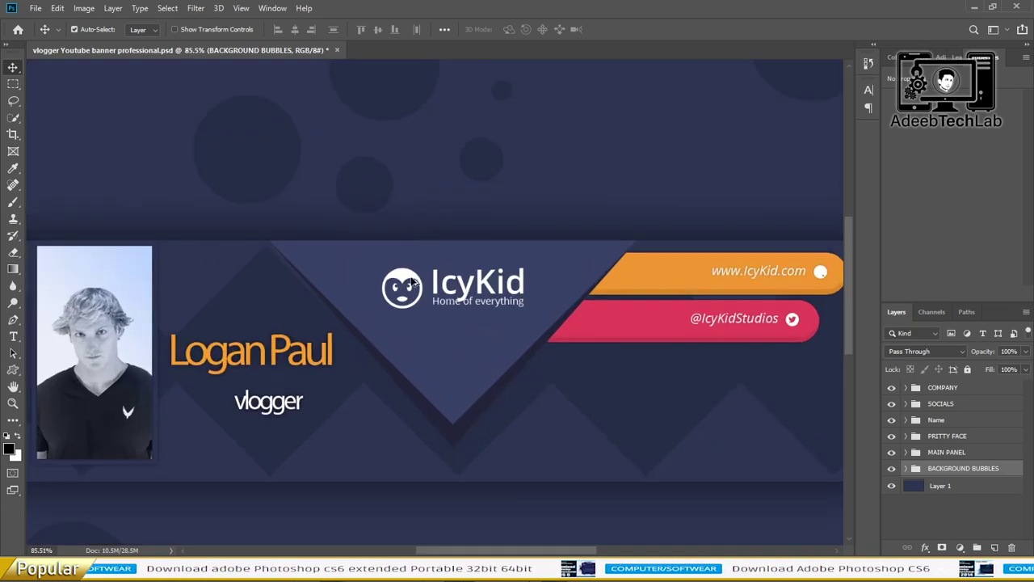
scroll(424, 242, up, 2)
scroll(433, 264, up, 1)
scroll(433, 264, up, 2)
scroll(434, 257, up, 2)
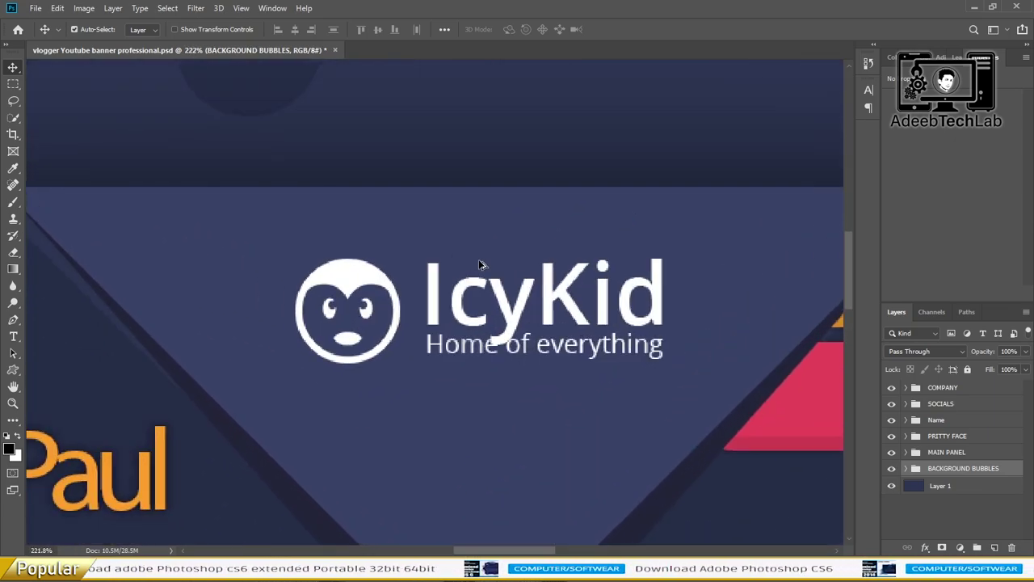
click(350, 273)
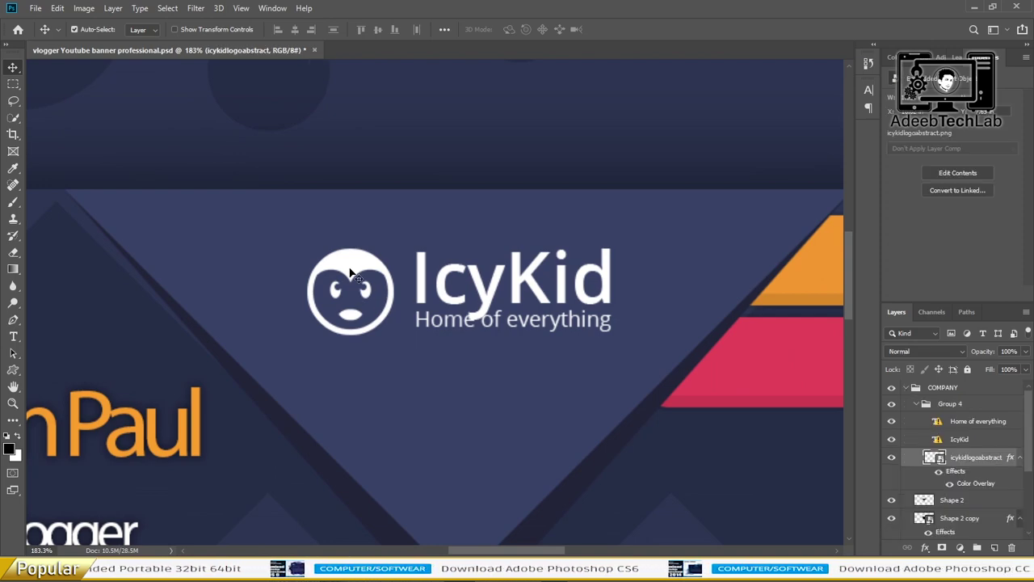
key(Delete)
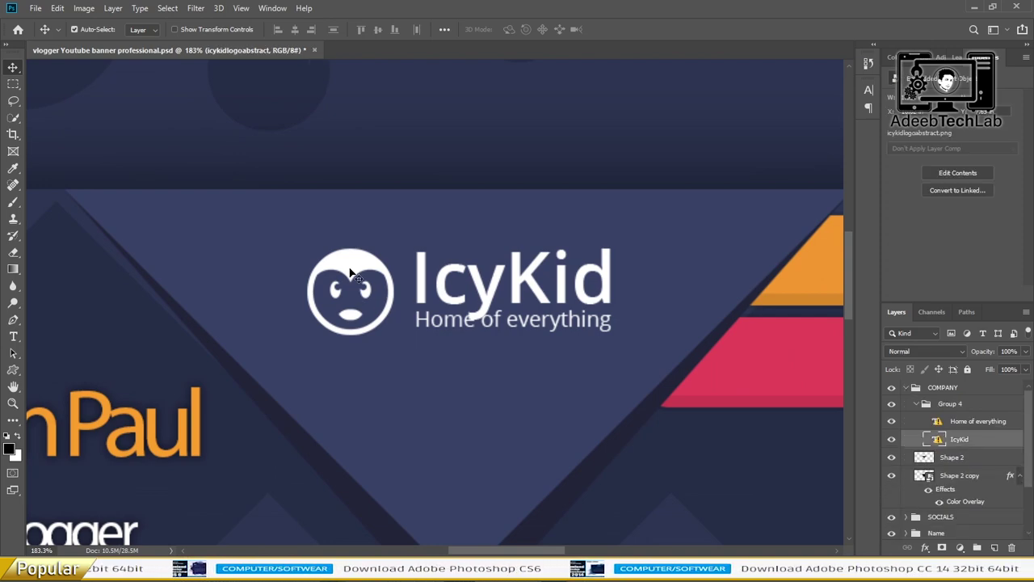
key(alt+Tab)
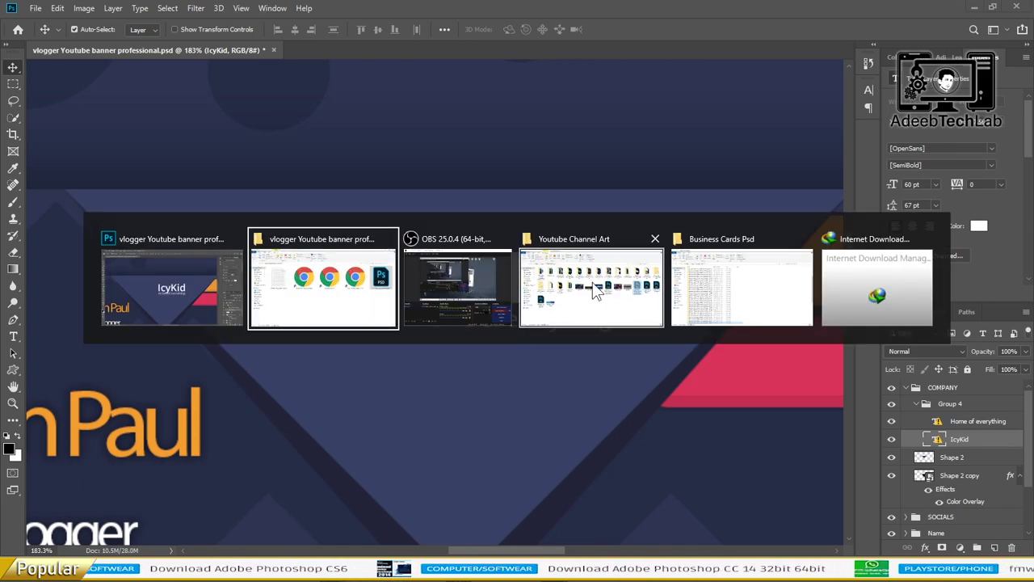
Close the Youtube Channel Art and Business Cards Psd windows, returning to the banner folder.
click(654, 239)
click(730, 238)
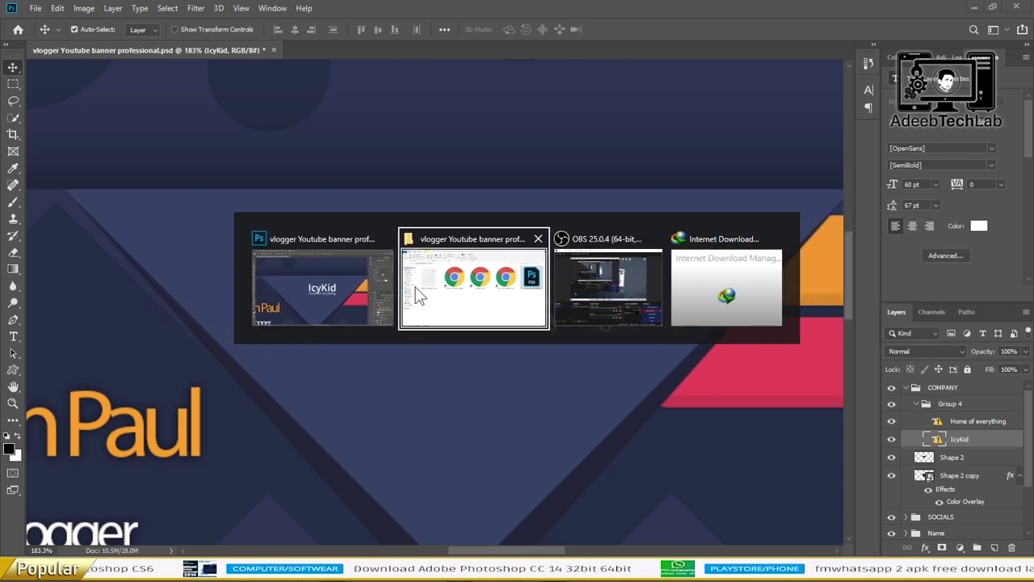
click(490, 285)
click(431, 370)
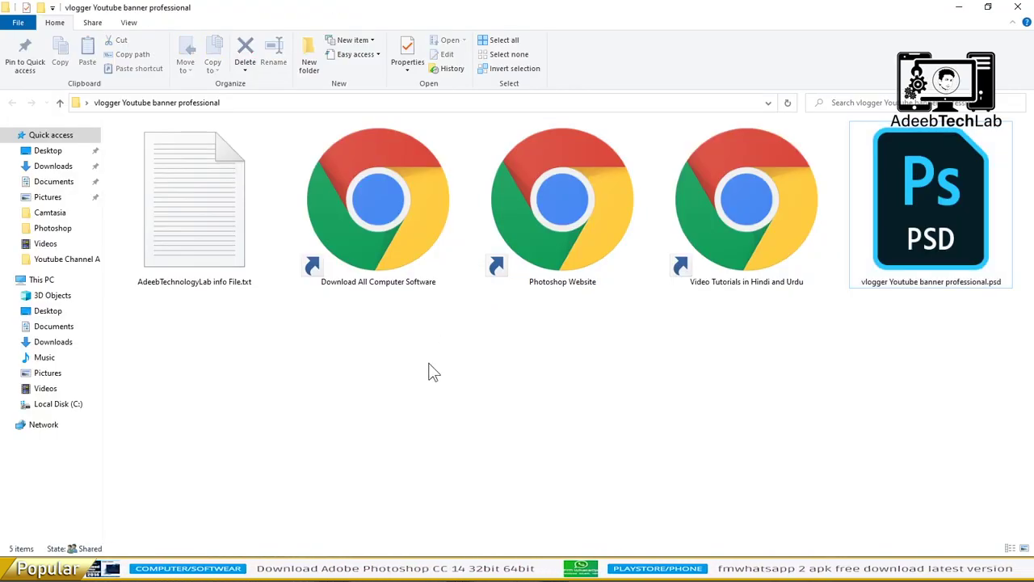
Drag With.png from the Downloads folder into the Photoshop banner.
key(super+e)
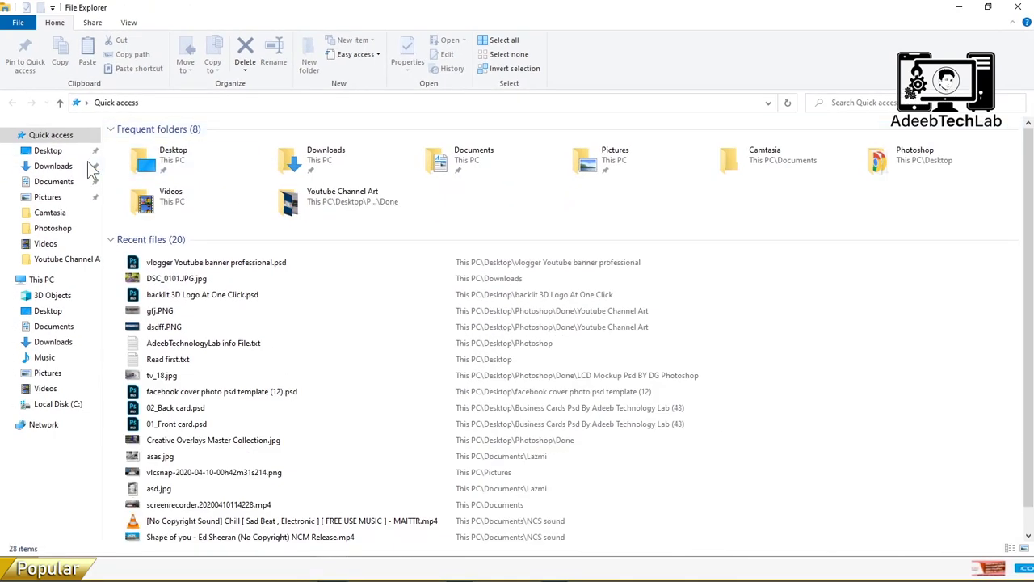
click(56, 166)
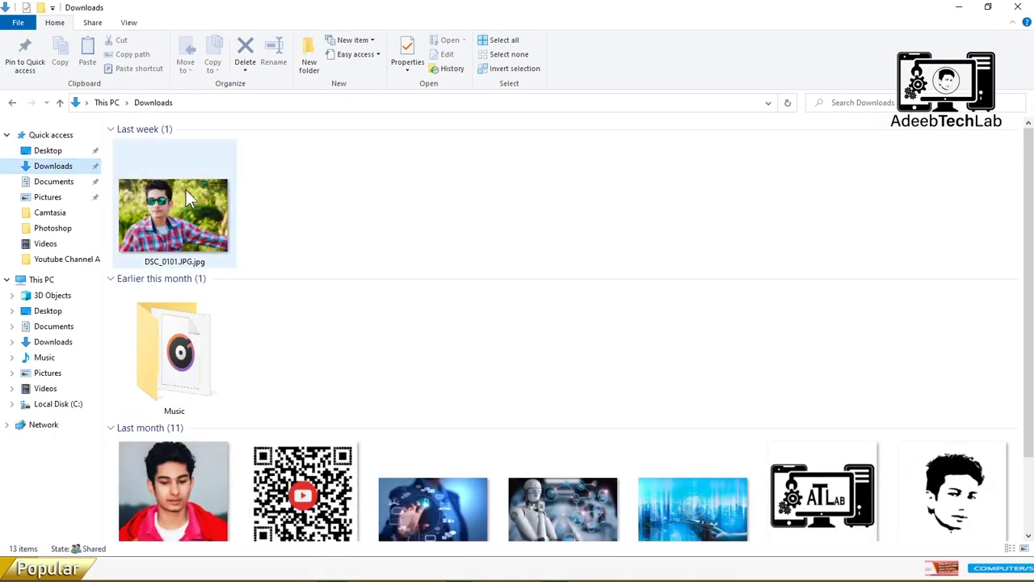
scroll(314, 224, down, 2)
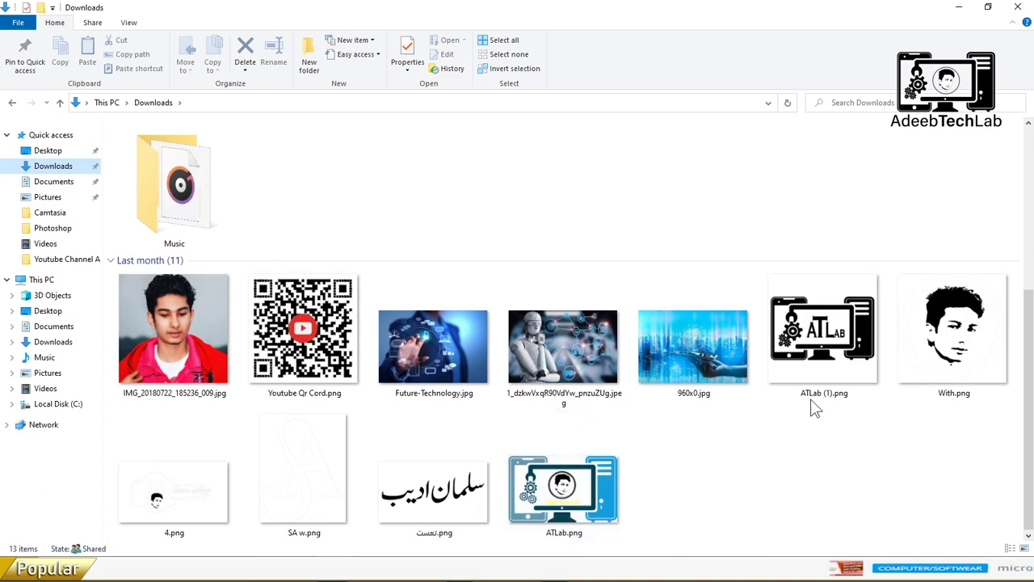
click(961, 349)
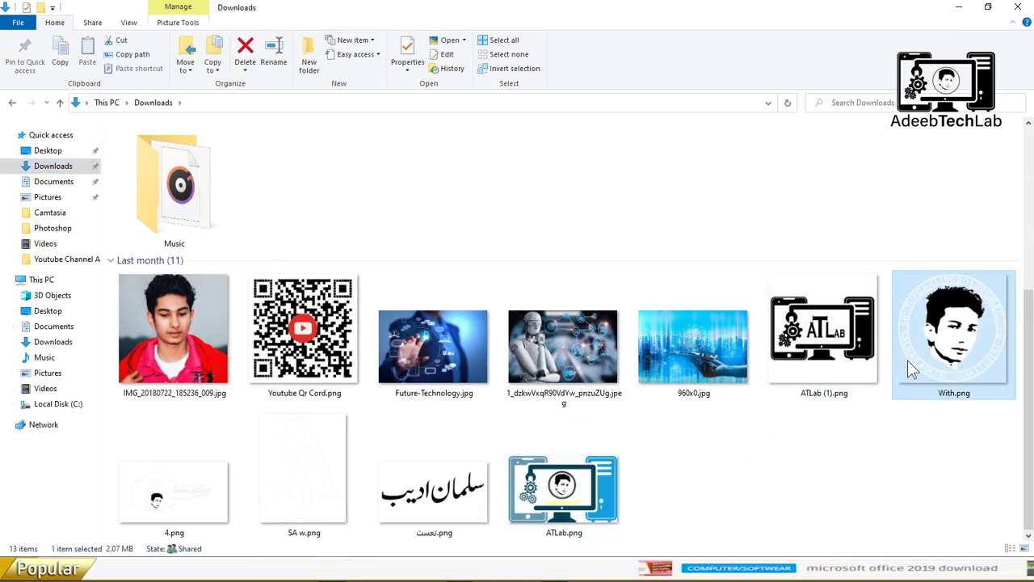
mouse_move(957, 343)
mouse_down()
mouse_move(460, 539)
mouse_move(330, 346)
mouse_up()
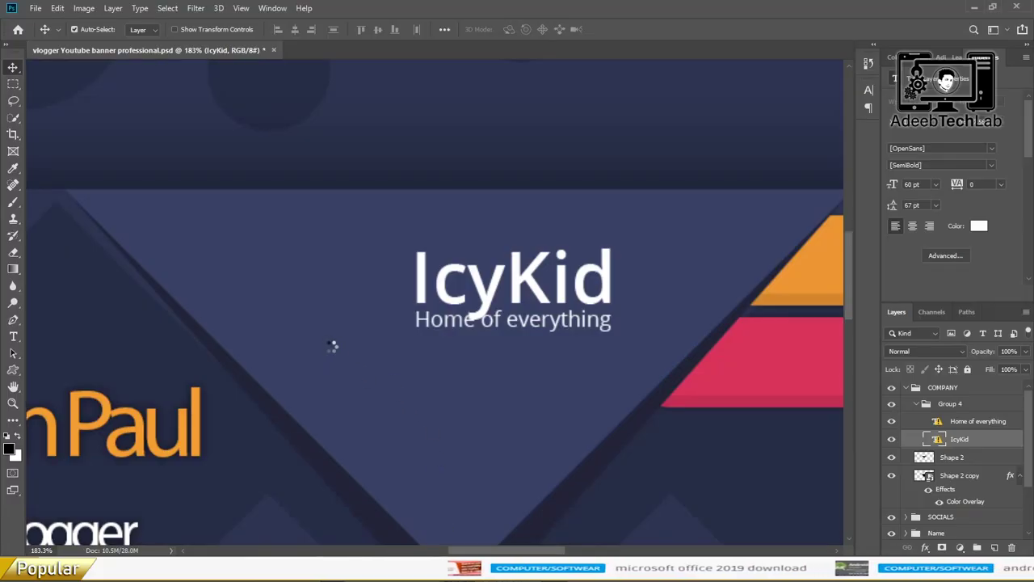
Shrink the With.png portrait into a small logo left of IcyKid, then raise the IcyKid text.
scroll(381, 323, down, 5)
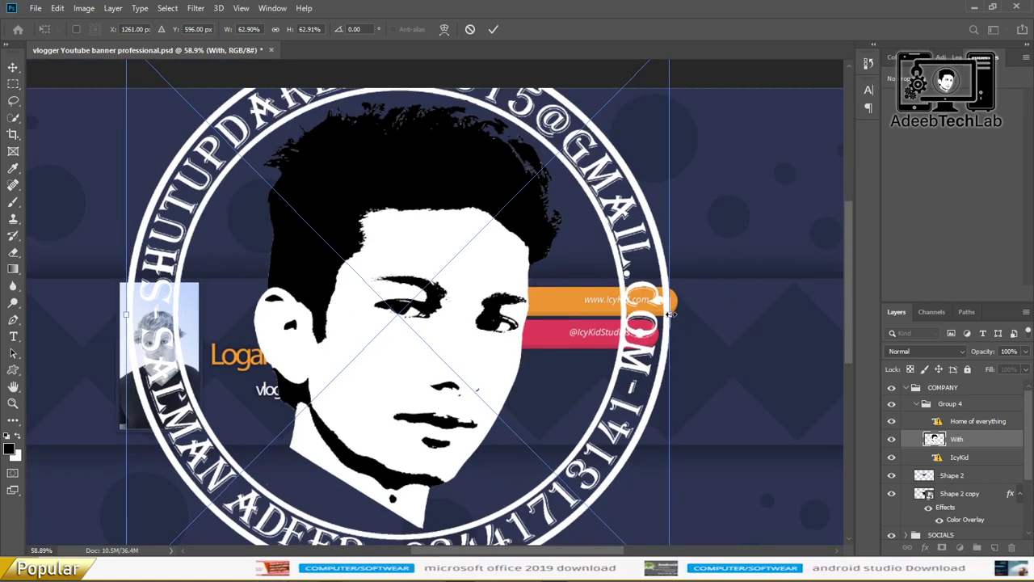
drag(669, 315, 226, 321)
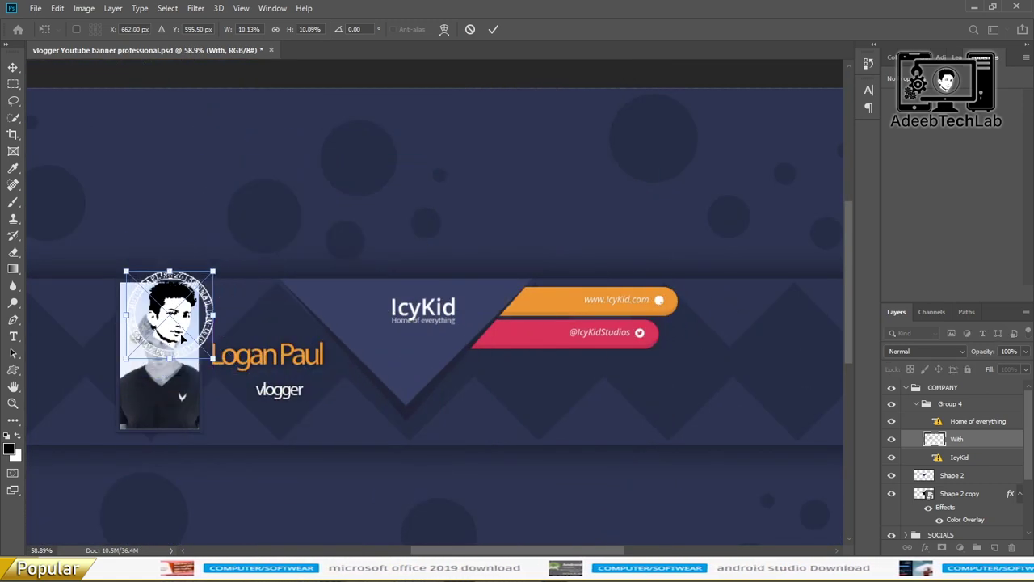
drag(178, 344, 368, 314)
alt+scroll(365, 314, up, 2)
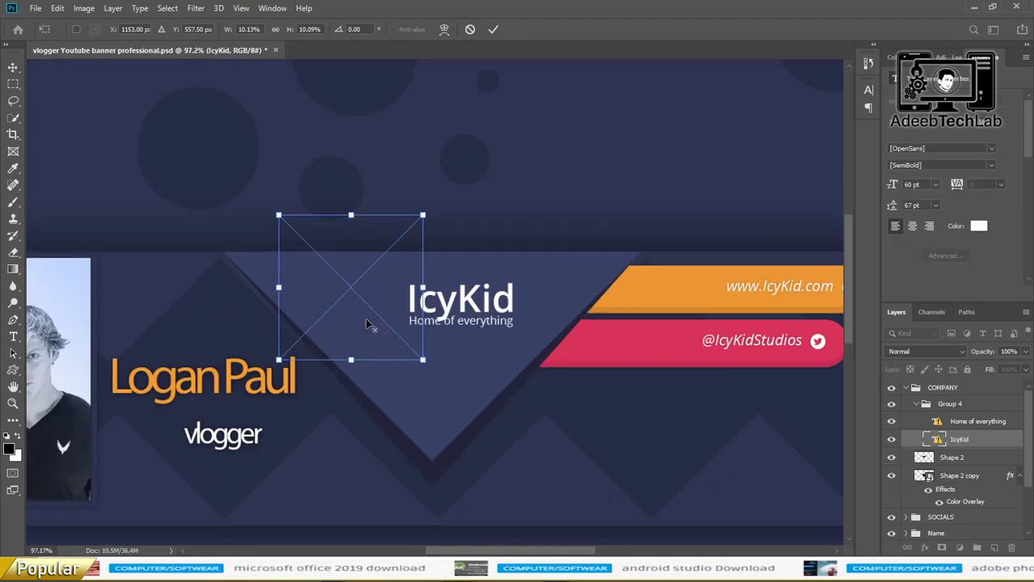
alt+scroll(347, 290, up, 2)
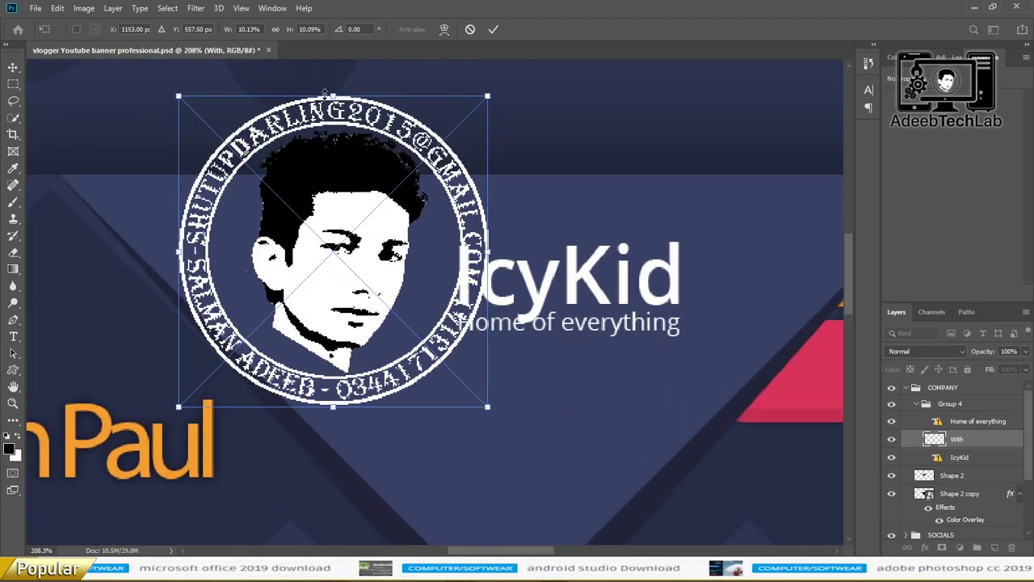
drag(333, 95, 333, 224)
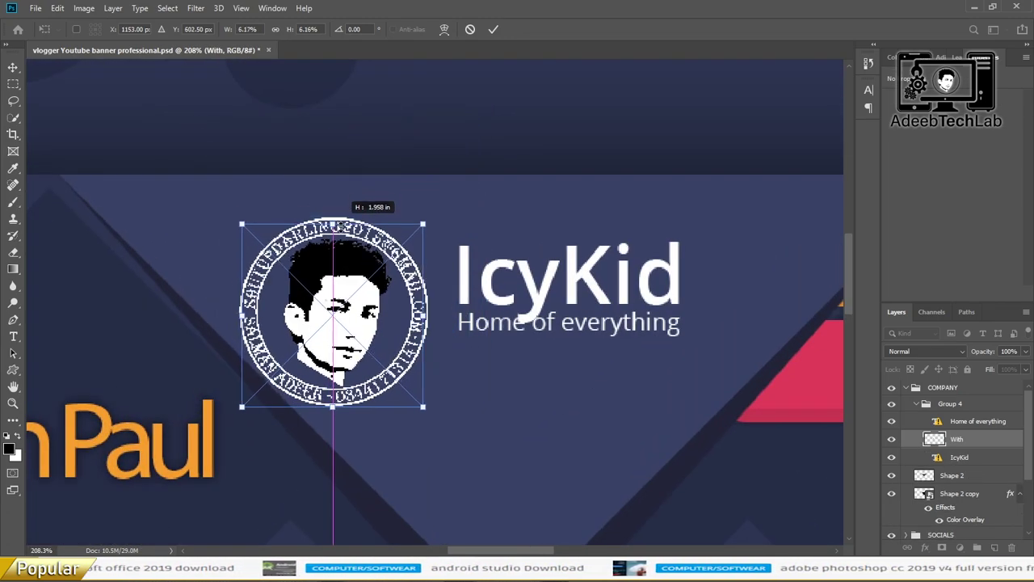
mouse_move(355, 282)
mouse_down()
mouse_move(364, 257)
mouse_move(352, 245)
mouse_up()
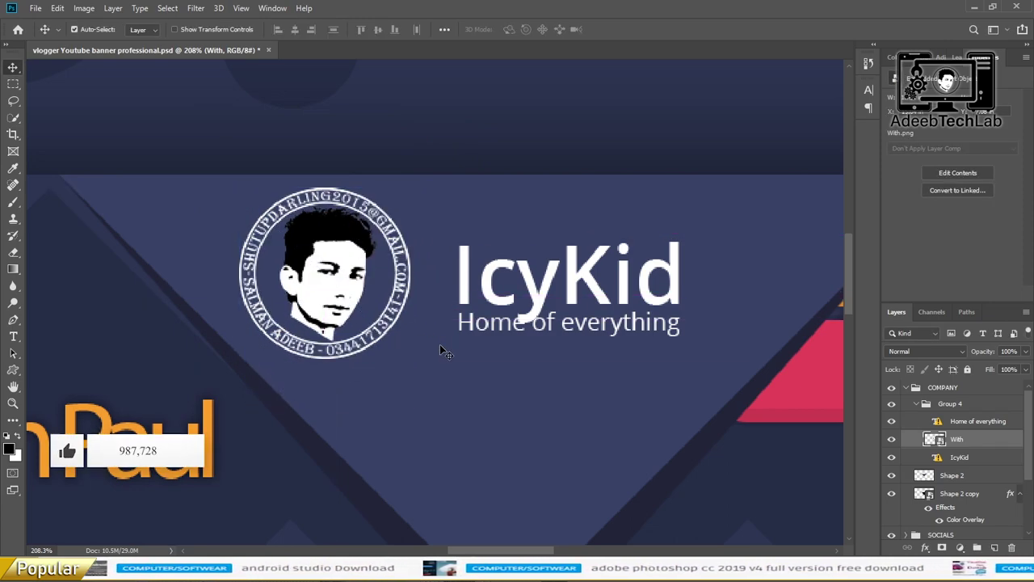
drag(541, 289, 536, 257)
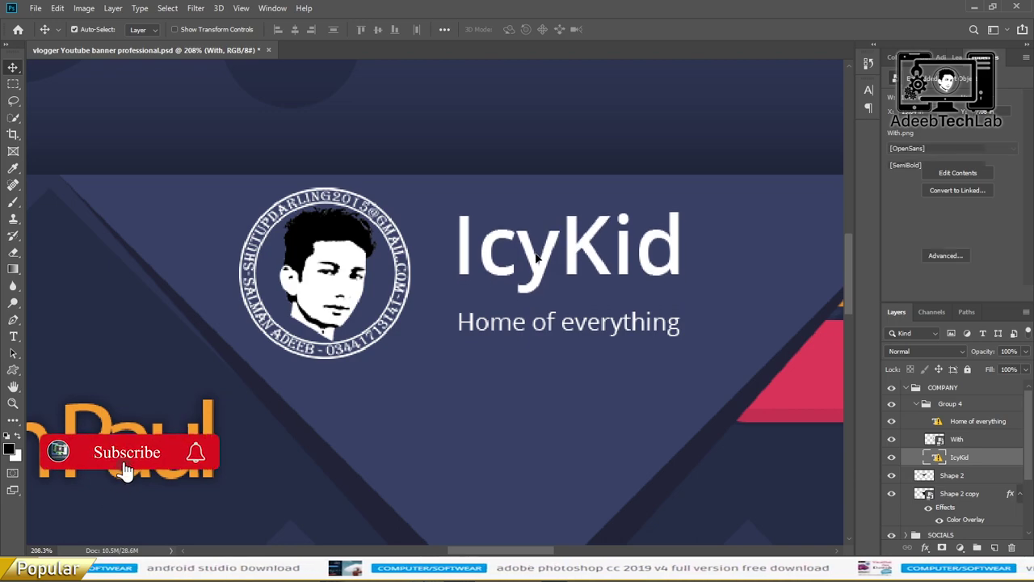
Replace the IcyKid heading text with the creator's name and commit it.
double_click(536, 257)
click(475, 242)
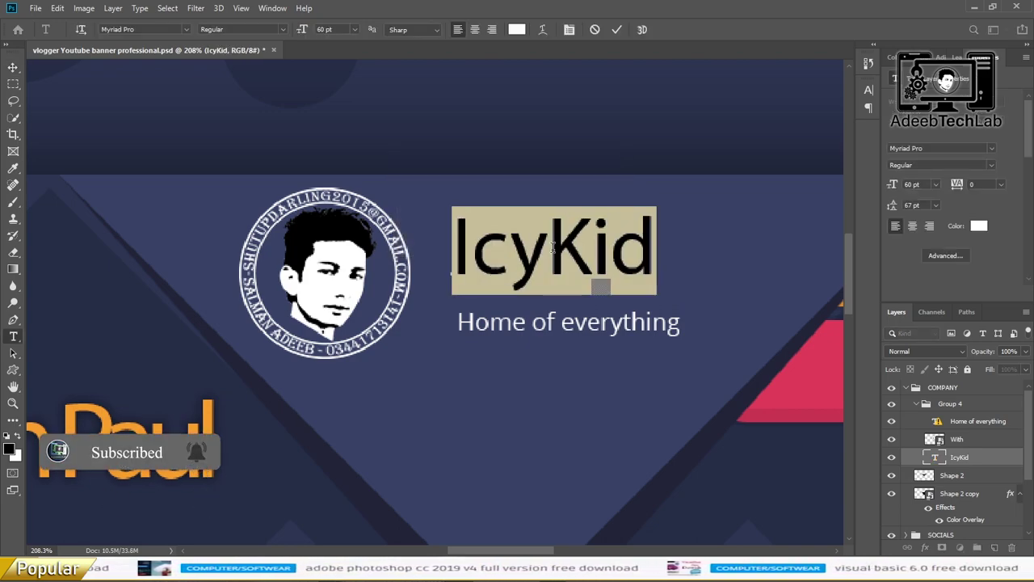
text(Salman)
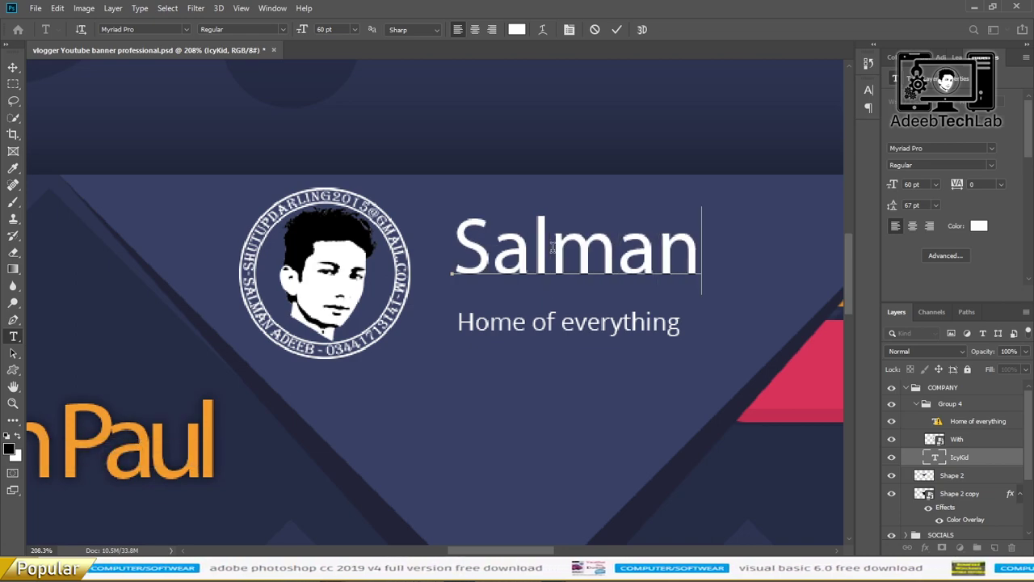
text(Ade)
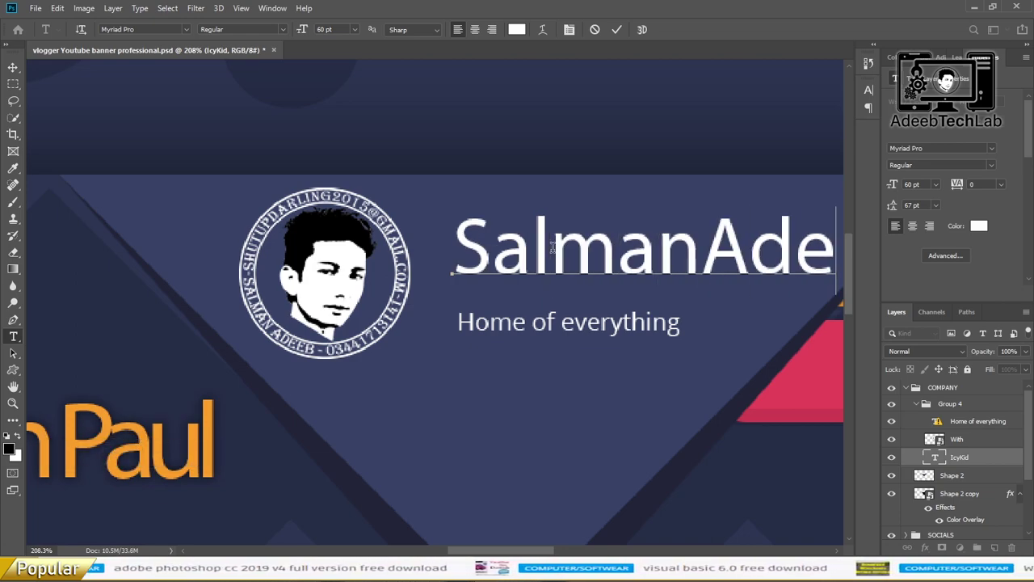
text(e)
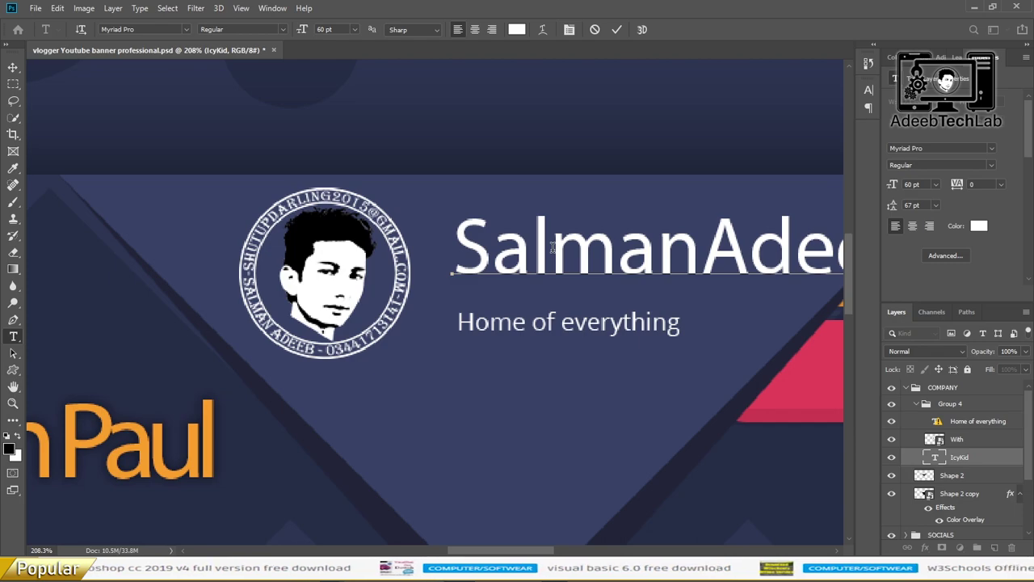
click(12, 67)
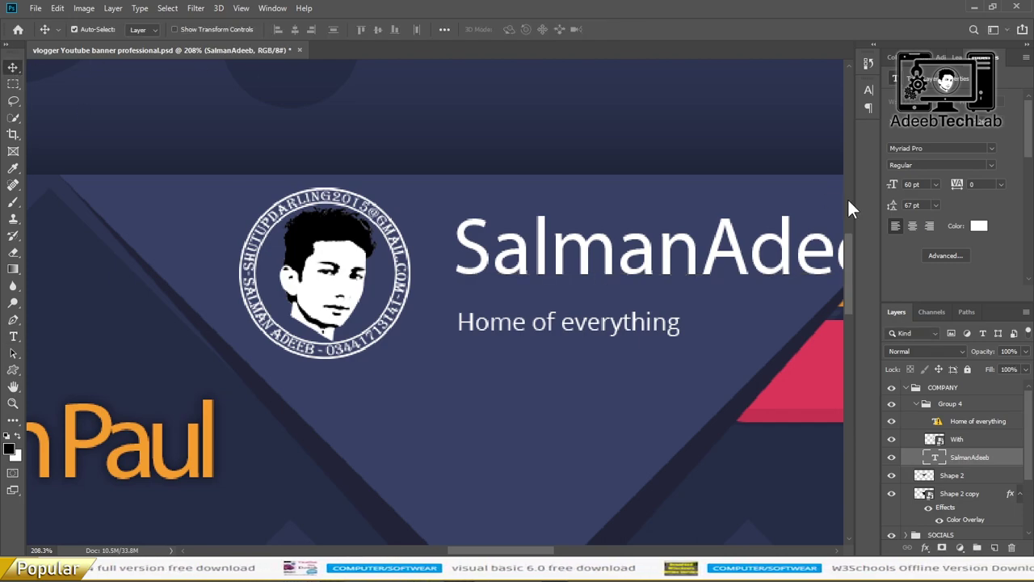
Set the name heading's font to Acumin Variable Concept.
click(994, 150)
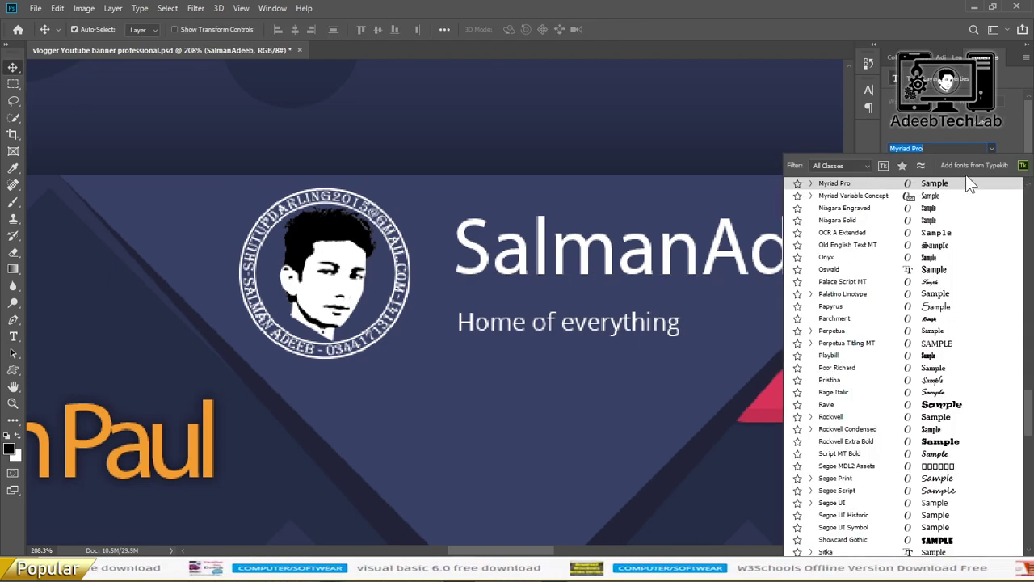
scroll(958, 207, up, 2)
scroll(946, 243, up, 2)
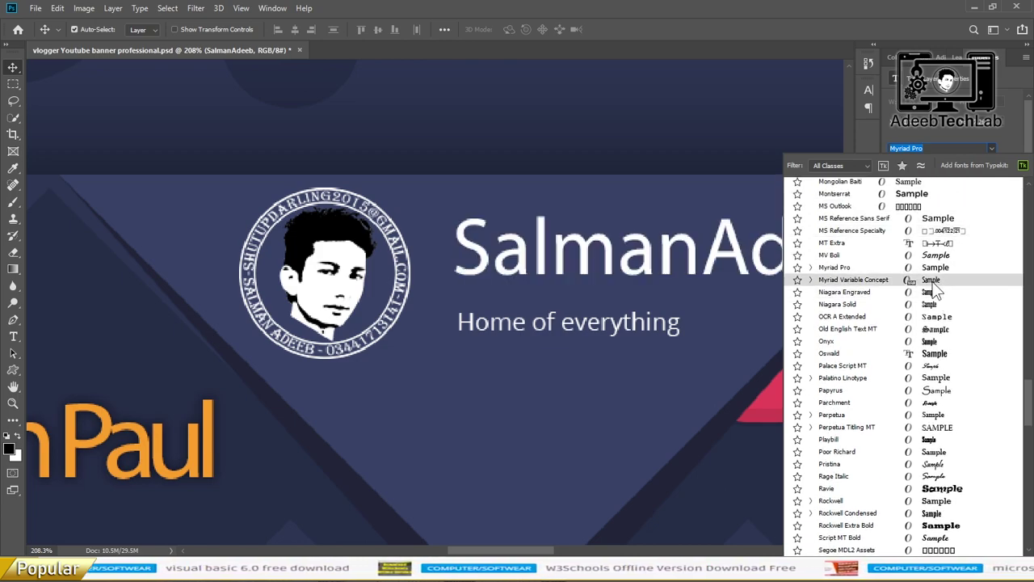
scroll(935, 290, up, 3)
scroll(935, 291, up, 3)
drag(1028, 358, 1029, 202)
scroll(979, 238, up, 5)
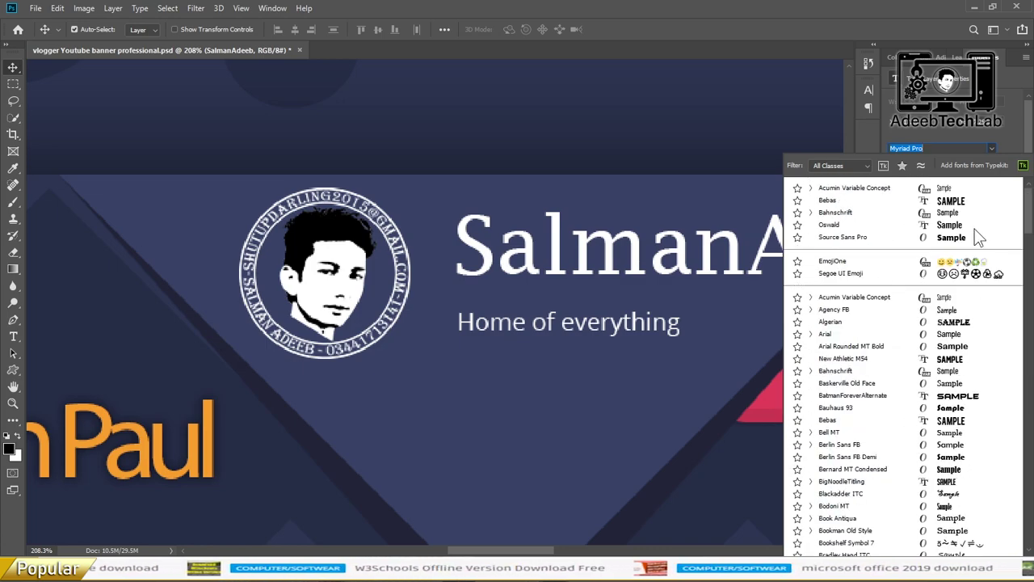
click(931, 297)
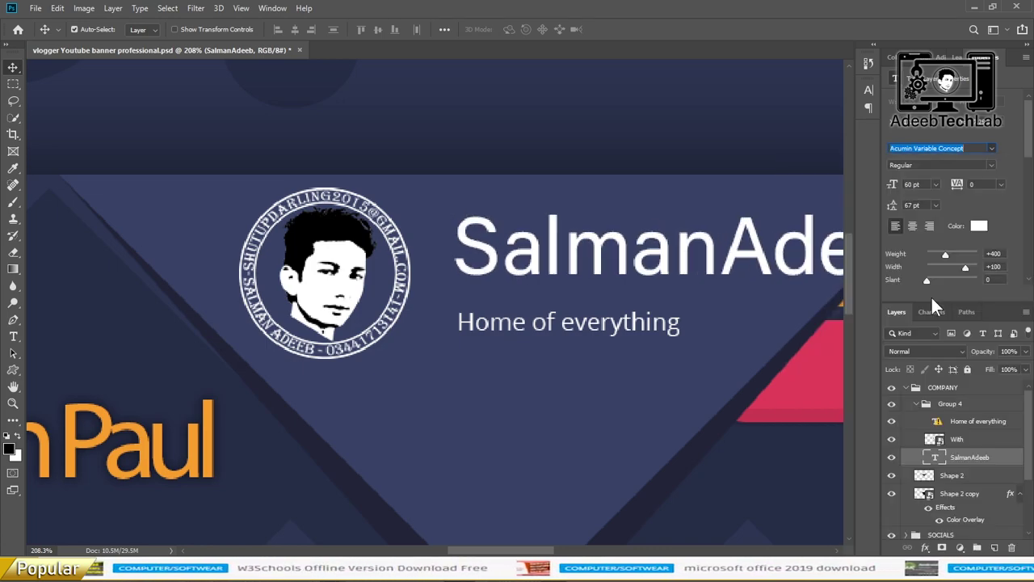
Give the heading weight +695 and width +65.
click(965, 251)
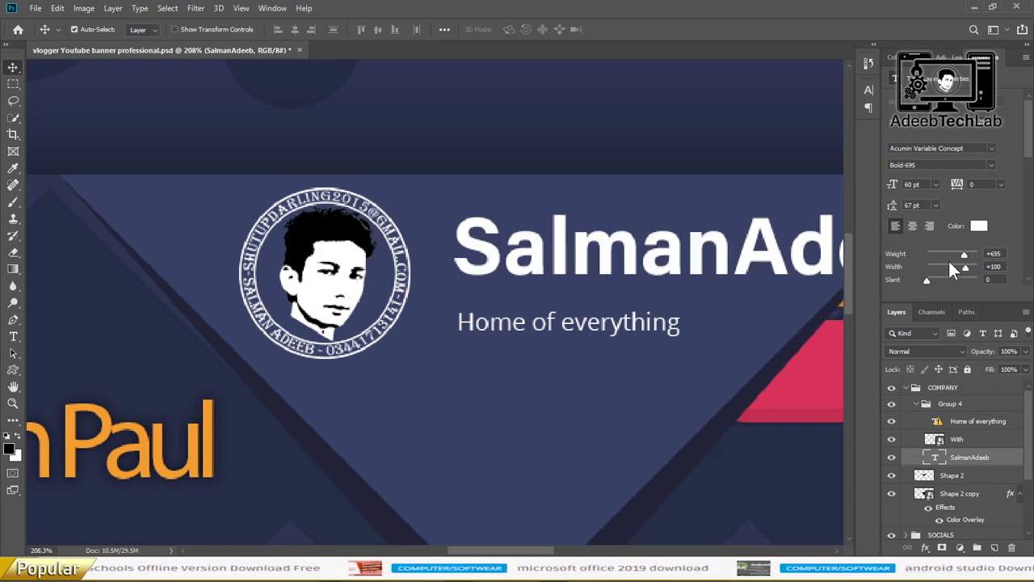
click(947, 267)
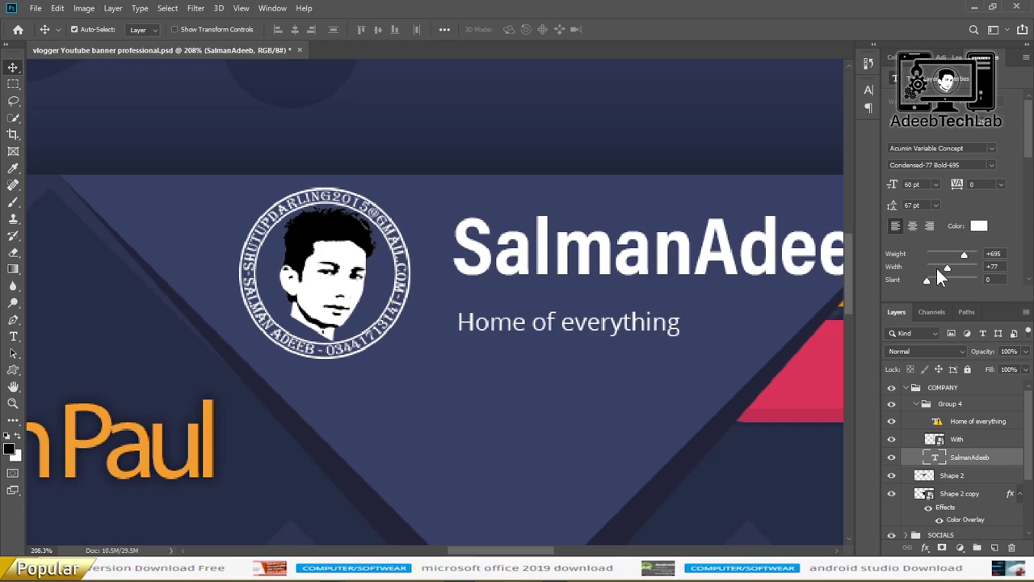
drag(936, 268, 926, 266)
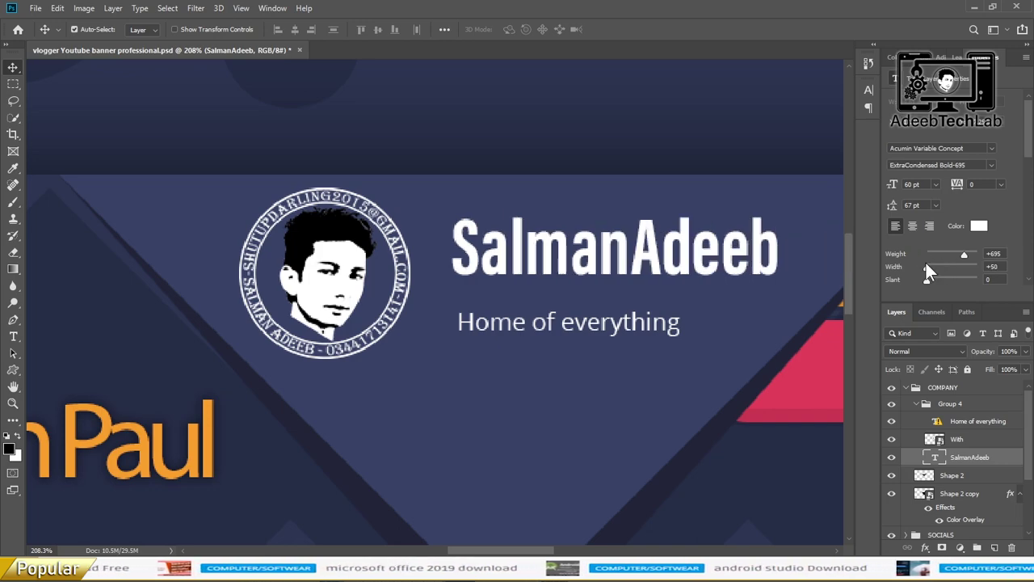
click(938, 266)
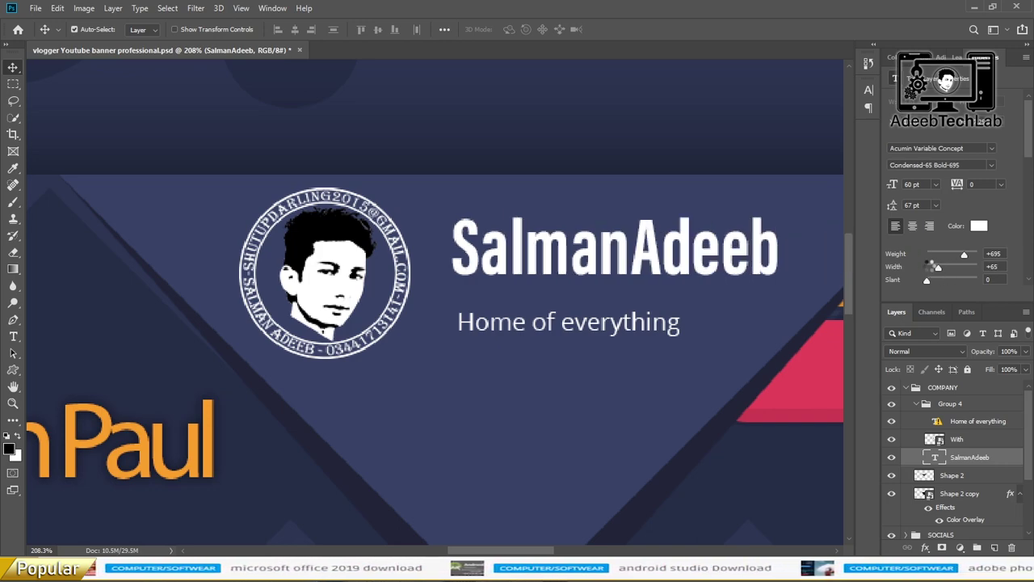
Move the name heading left and begin editing the Home of everything subtitle.
mouse_move(800, 273)
mouse_down()
mouse_move(677, 327)
mouse_move(671, 303)
mouse_up()
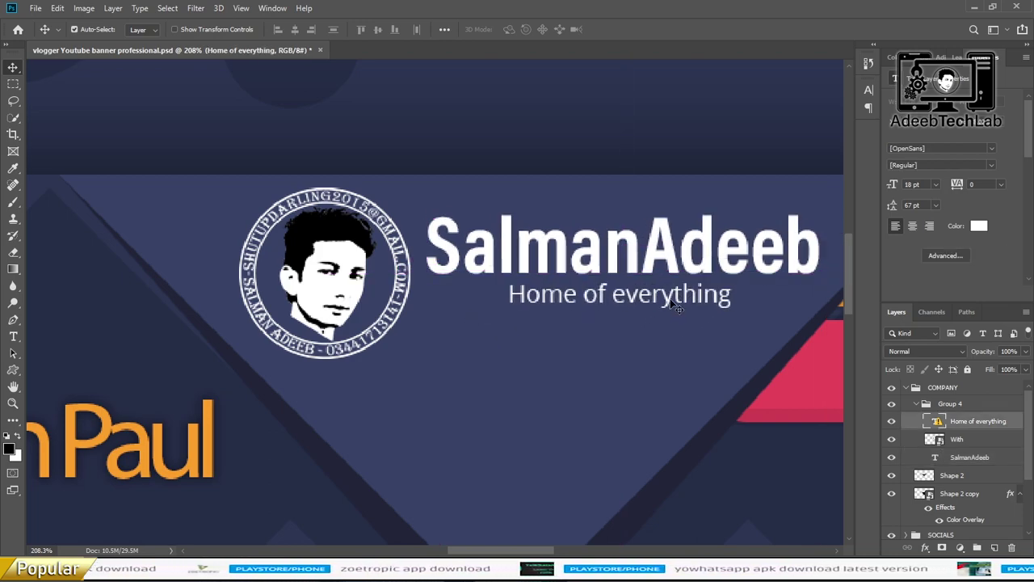
double_click(673, 302)
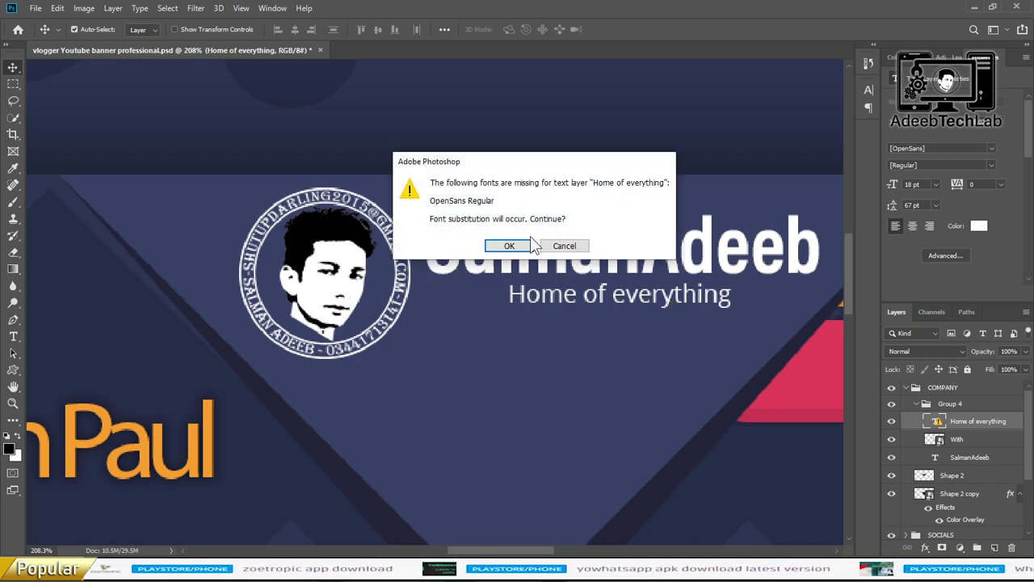
click(509, 246)
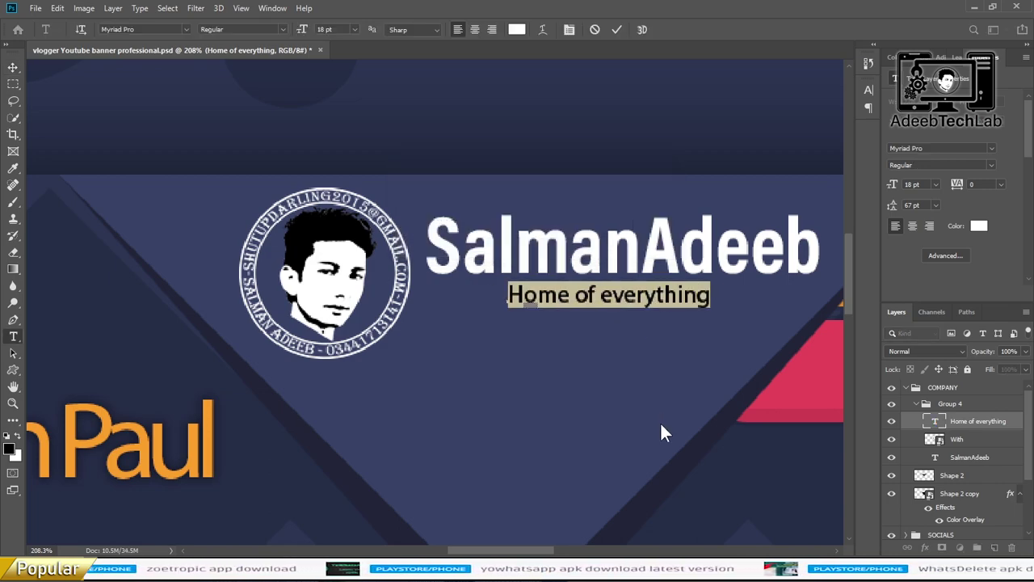
Rewrite the subtitle as 'I upload my All Personal Videos' / 'on This Channel' on two lines.
key(BackSpace)
text(I u)
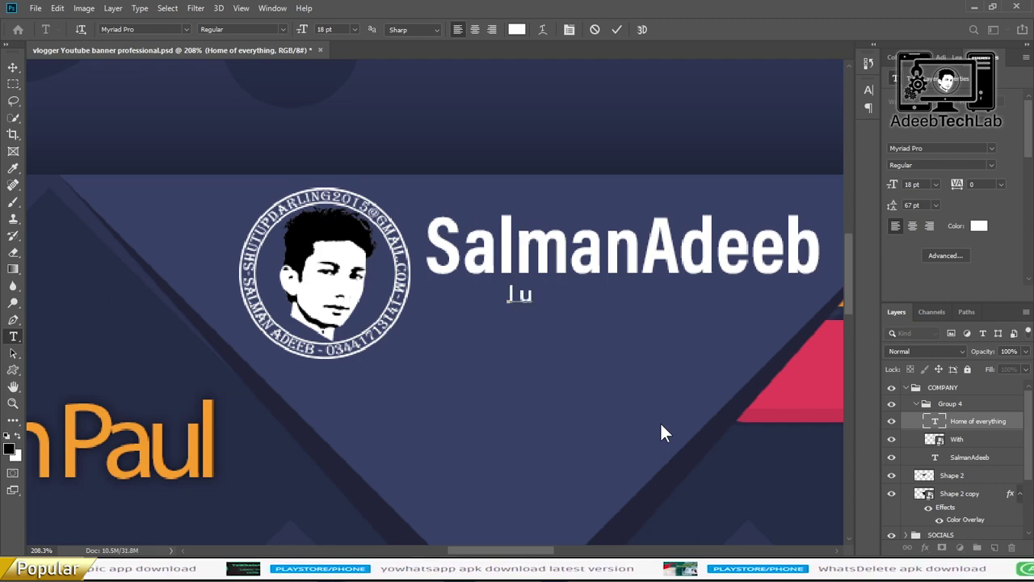
text(pl)
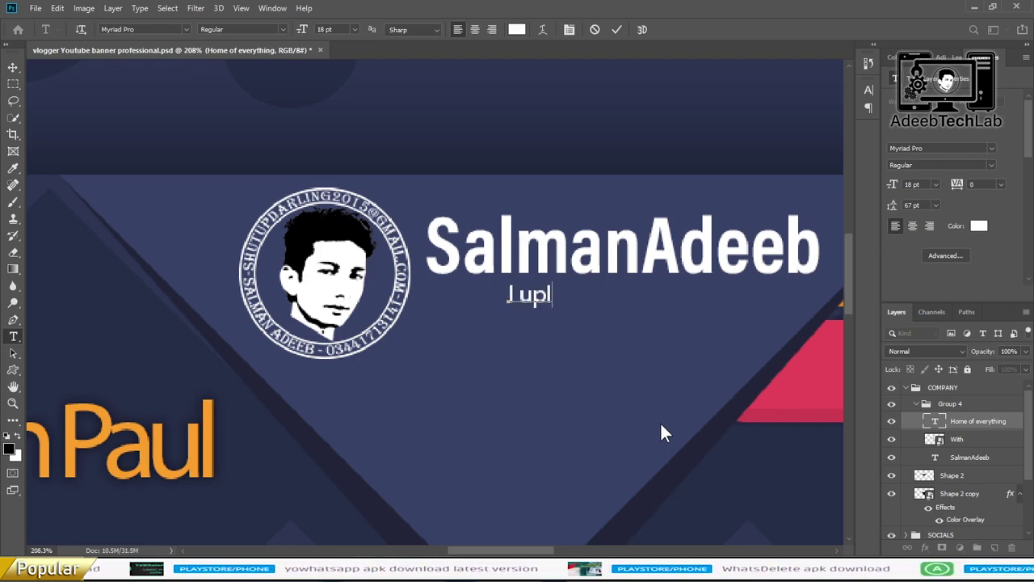
text(oad )
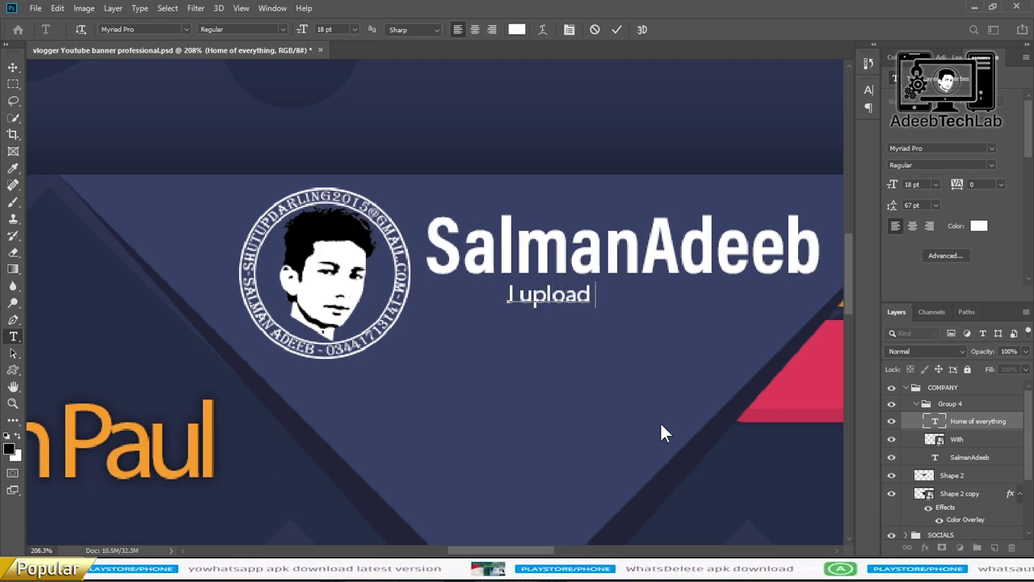
text(m)
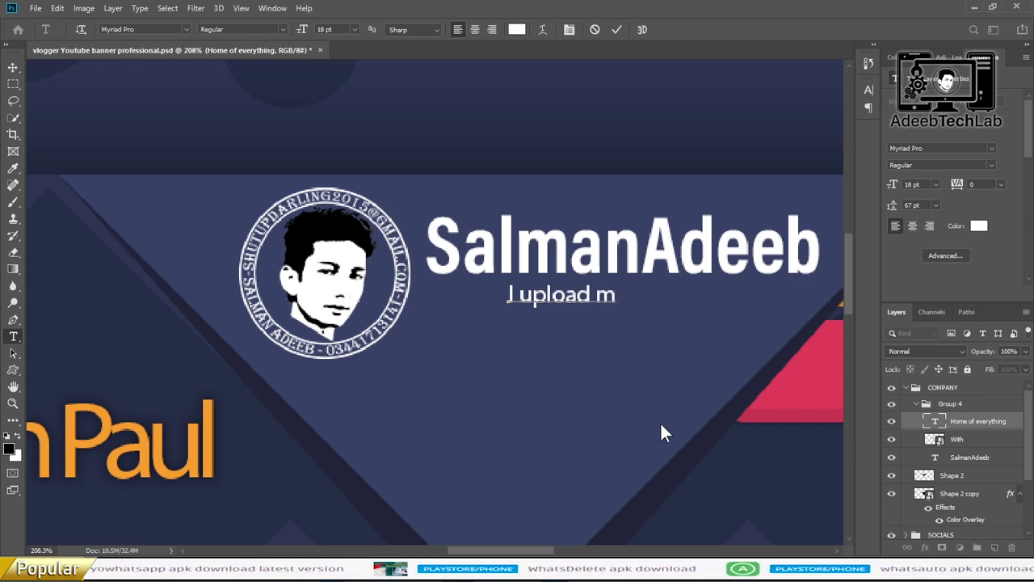
text(y All Videos)
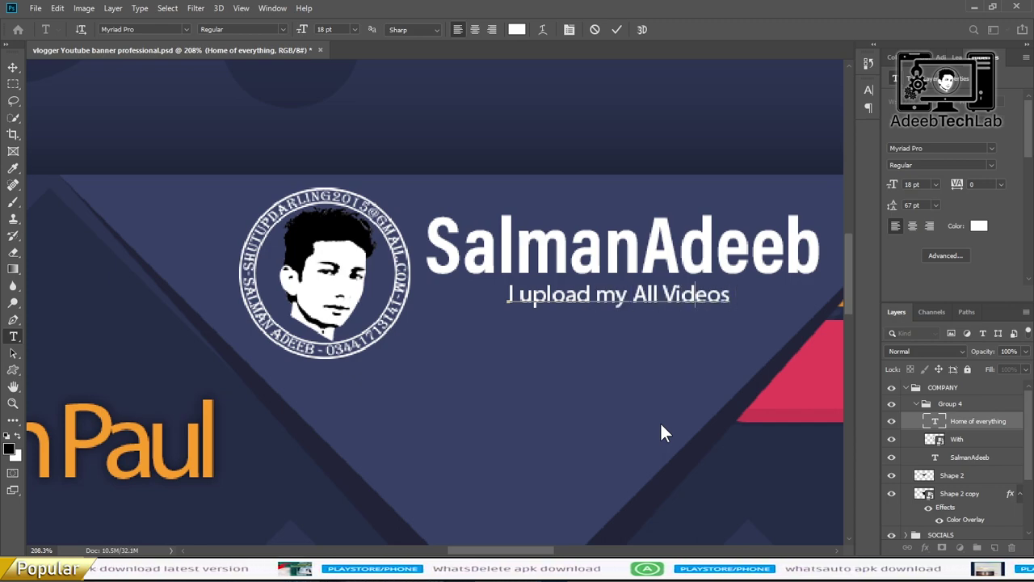
key(Left)
key(Left)
key(Right)
key(Right)
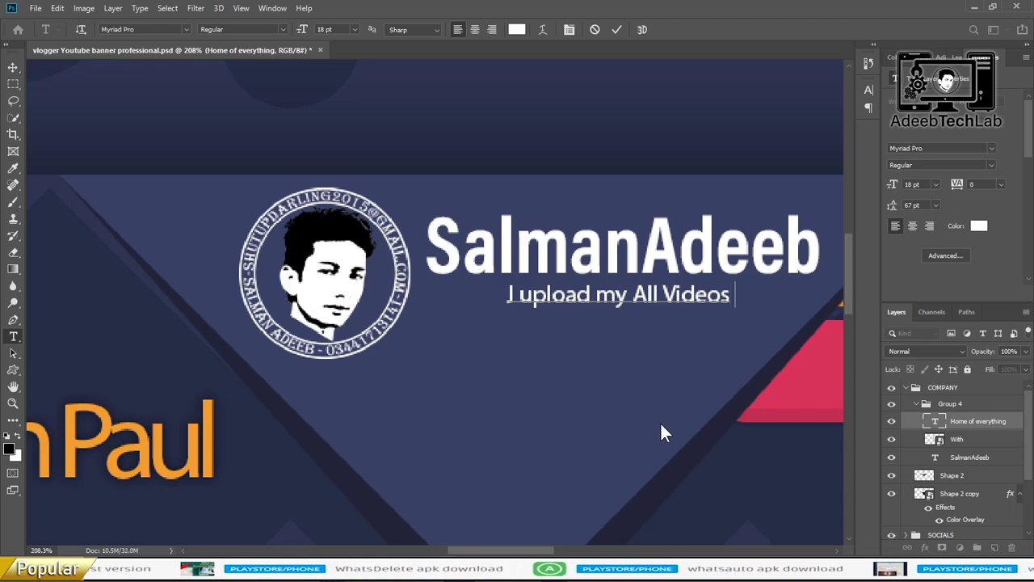
key(Left)
key(Left)
key(Left)
key(Left)
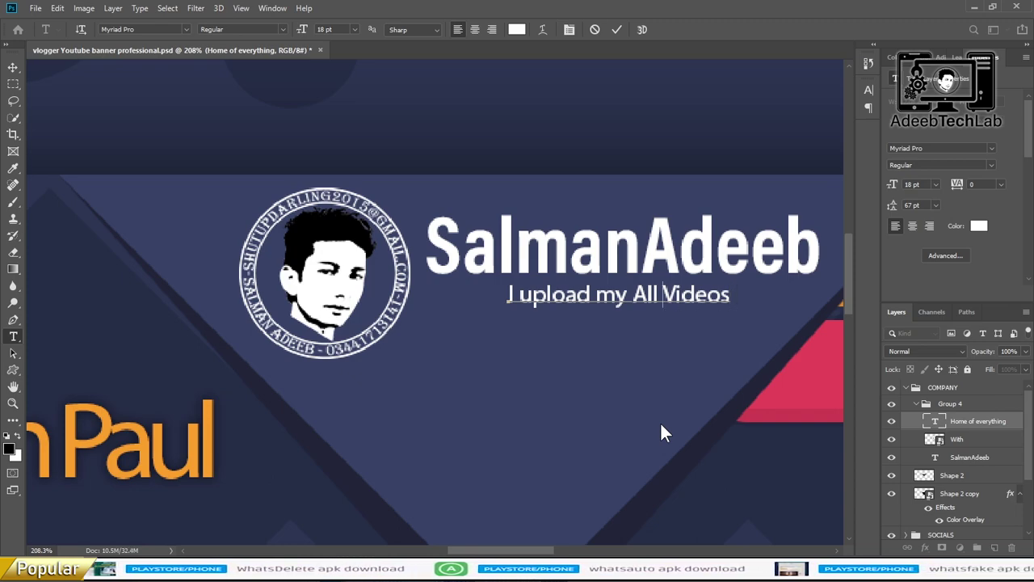
text(Pi)
key(BackSpace)
text(e )
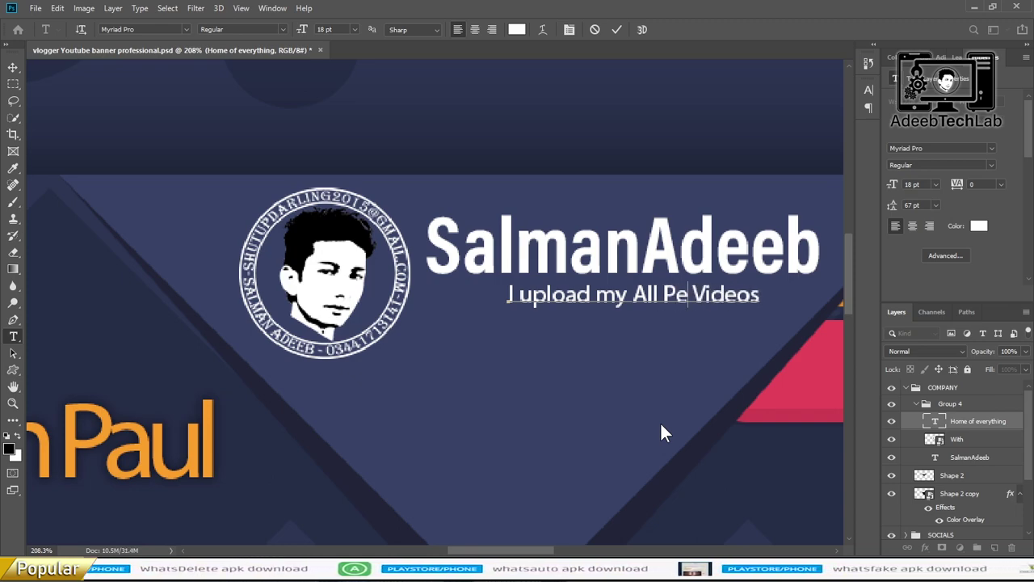
text(rs)
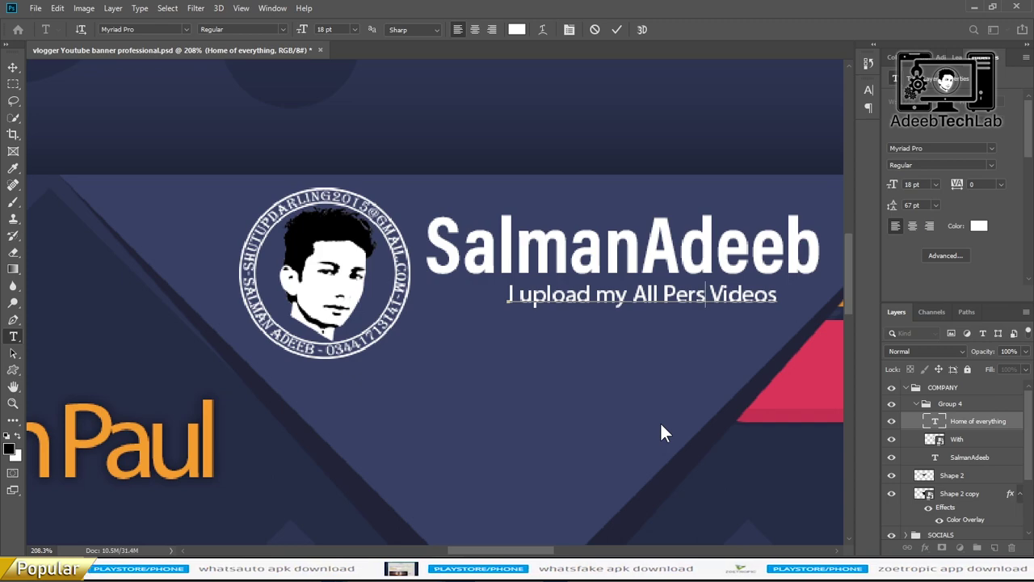
text(onal)
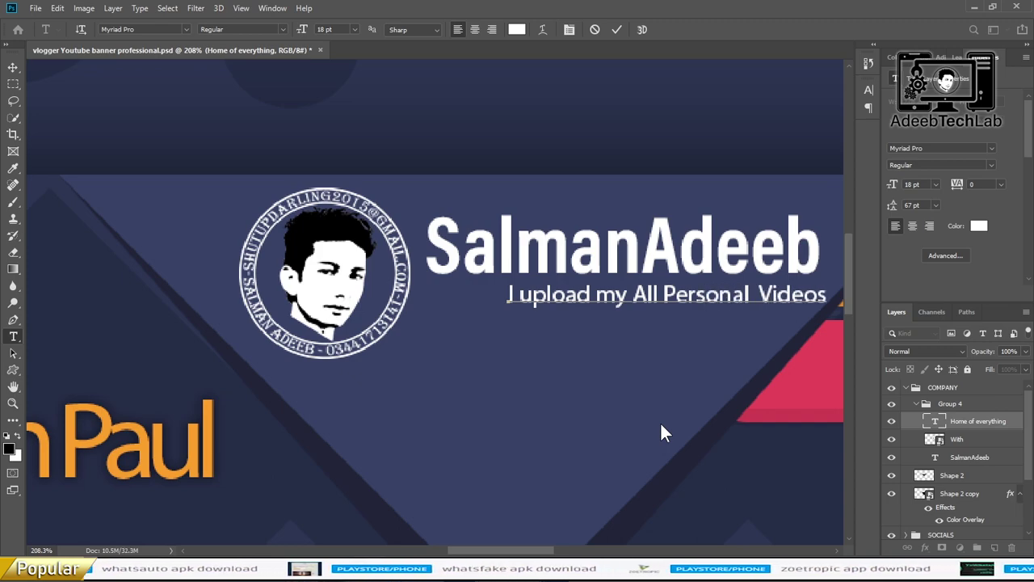
key(Right)
key(Right)
key(Right)
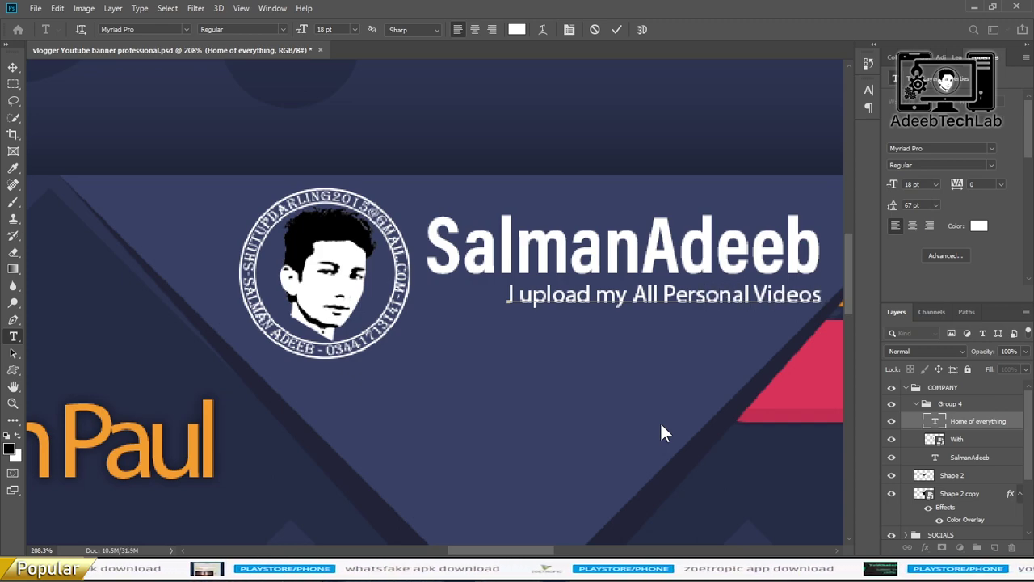
drag(502, 550, 548, 550)
text(on This Channel)
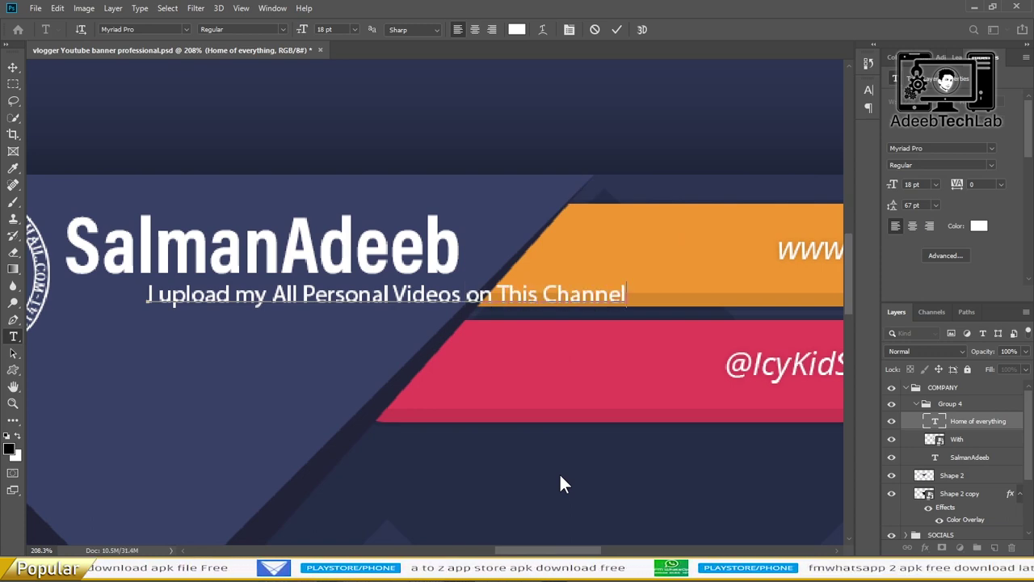
key(Return)
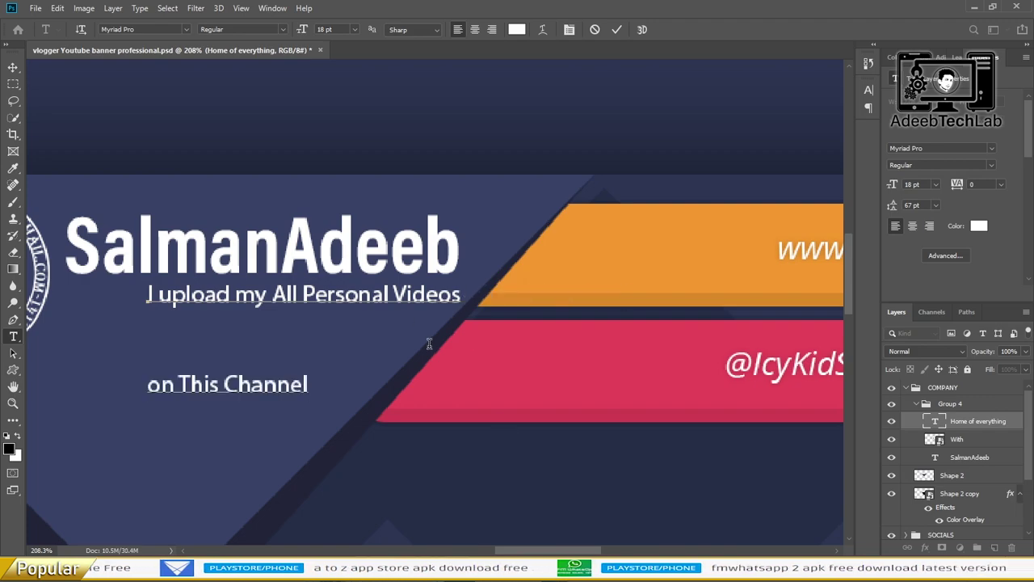
Set the subtitle to 23 pt leading, centre-aligned, and shift it slightly right.
key(ctrl+a)
drag(892, 204, 864, 205)
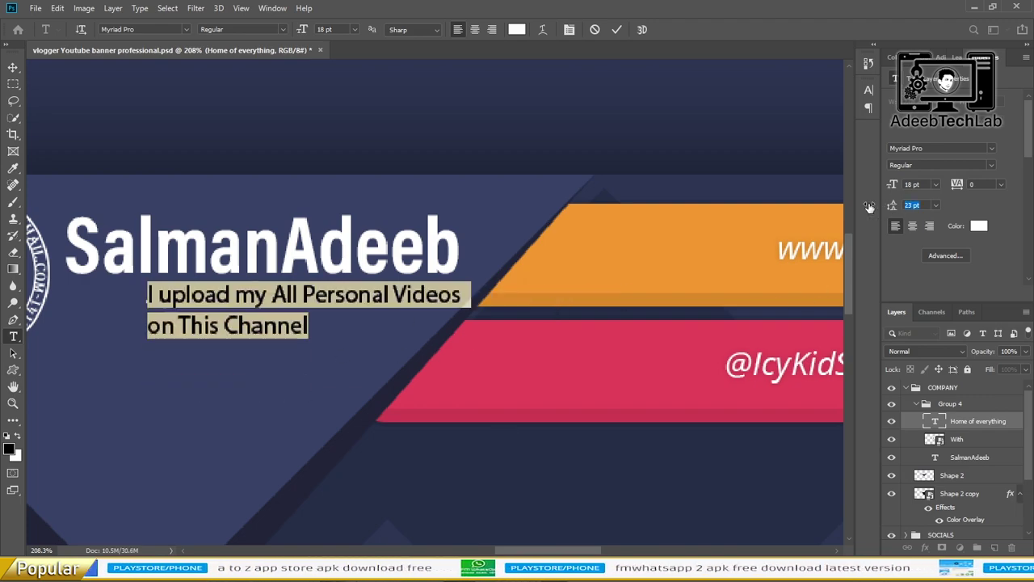
click(912, 226)
drag(269, 297, 291, 297)
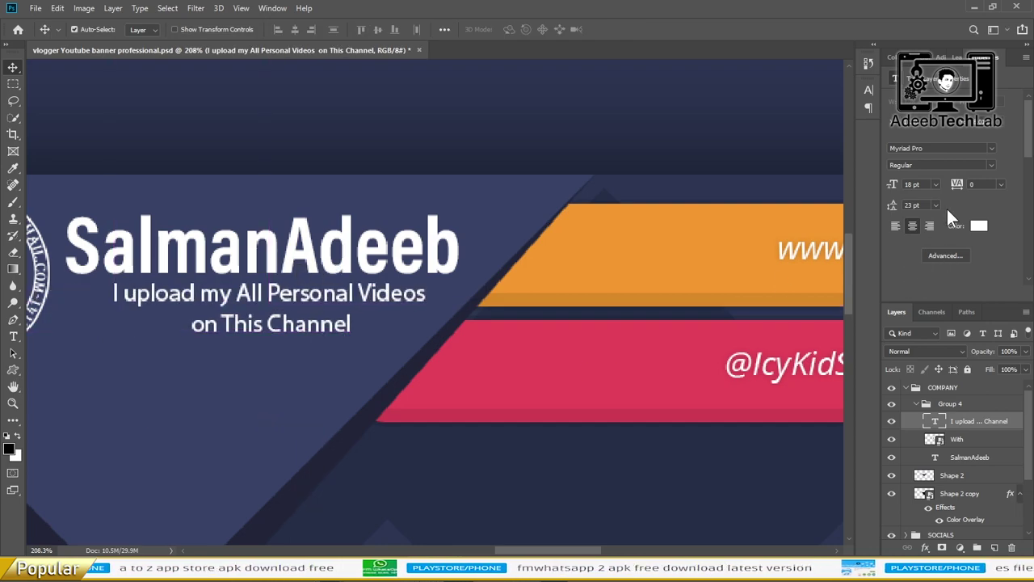
click(991, 148)
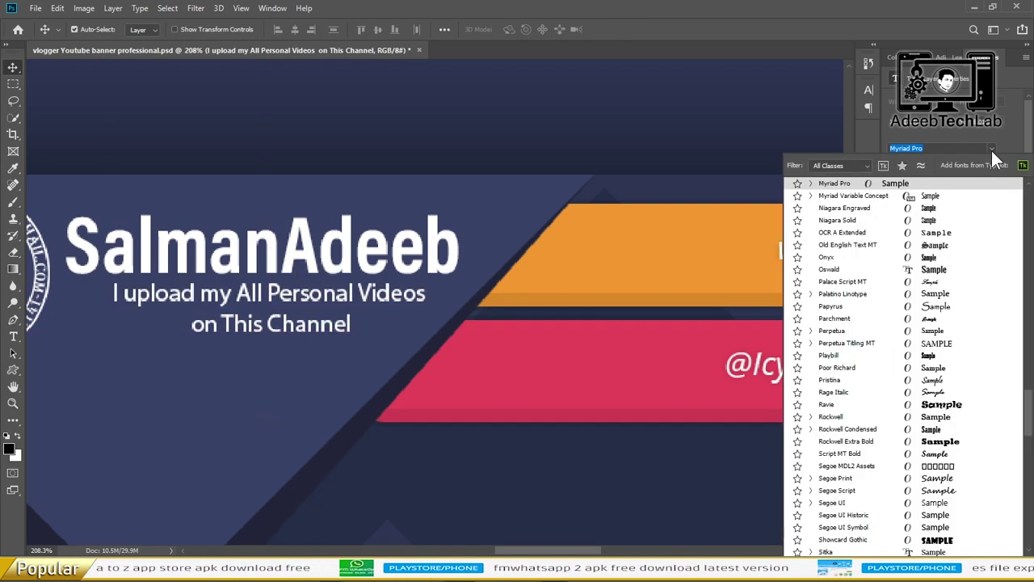
Try Myriad Variable Concept on the subtitle with heavier weight.
click(921, 197)
drag(951, 253, 984, 266)
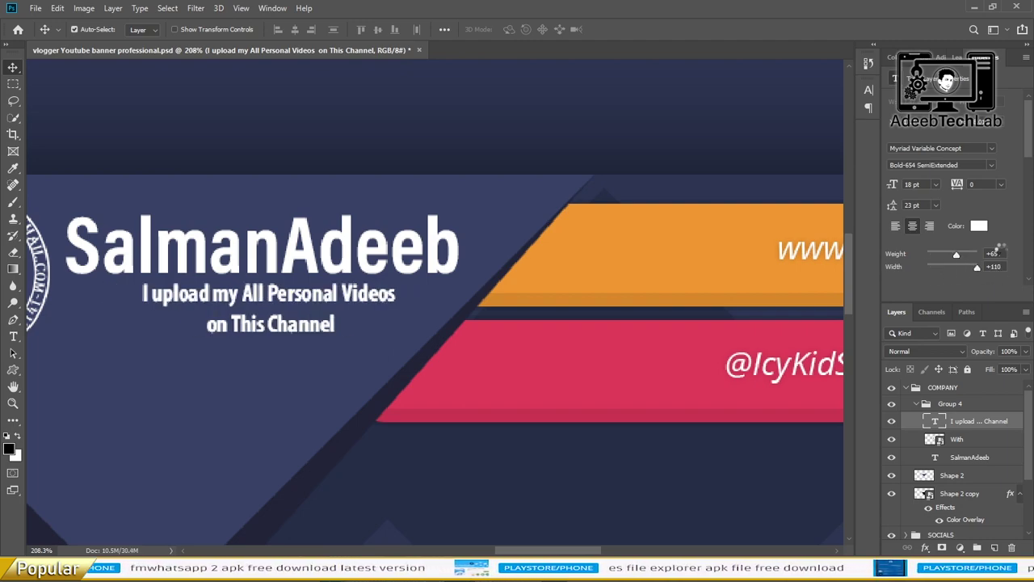
scroll(1019, 228, up, 1)
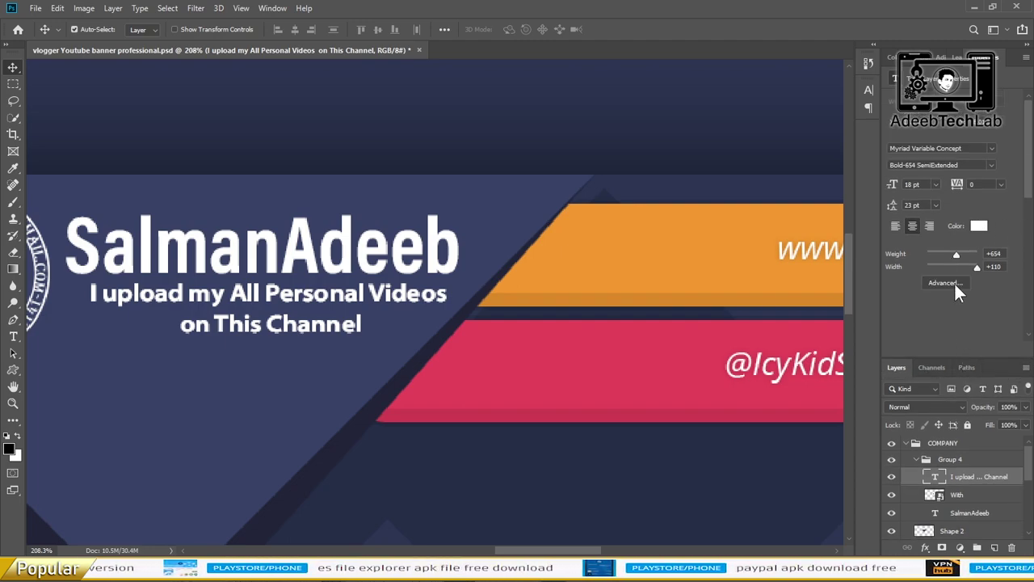
Switch the subtitle to Acumin Variable Concept, slant +12, width +115, and move it left.
click(991, 149)
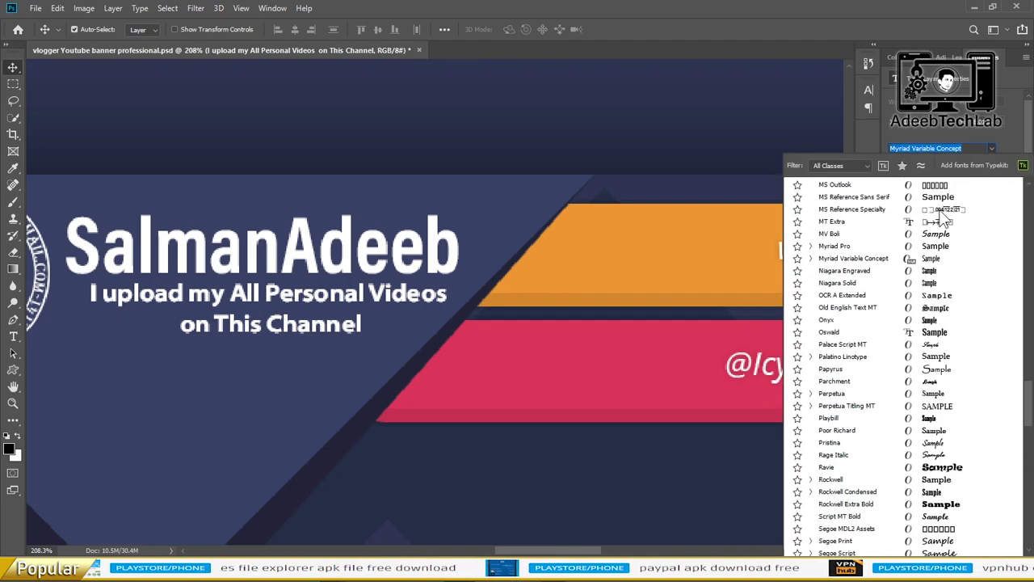
scroll(1000, 370, up, 3)
scroll(1022, 387, up, 3)
drag(1028, 391, 1023, 208)
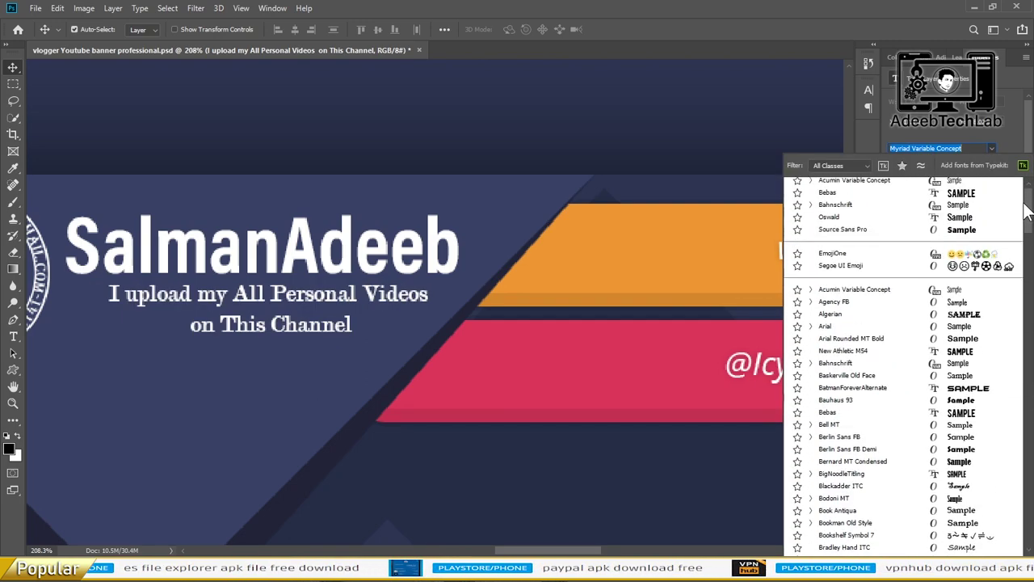
click(953, 200)
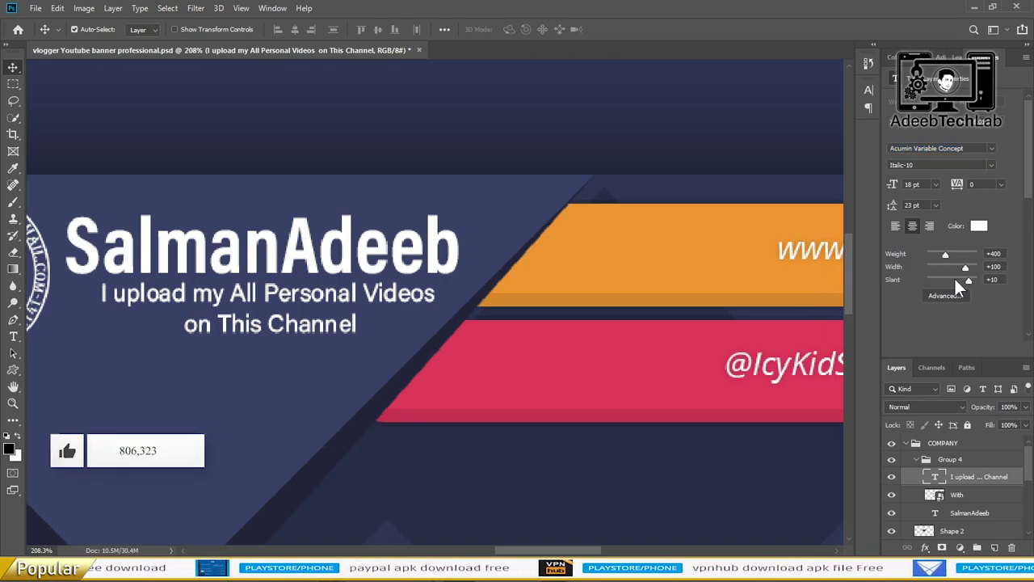
drag(959, 280, 971, 278)
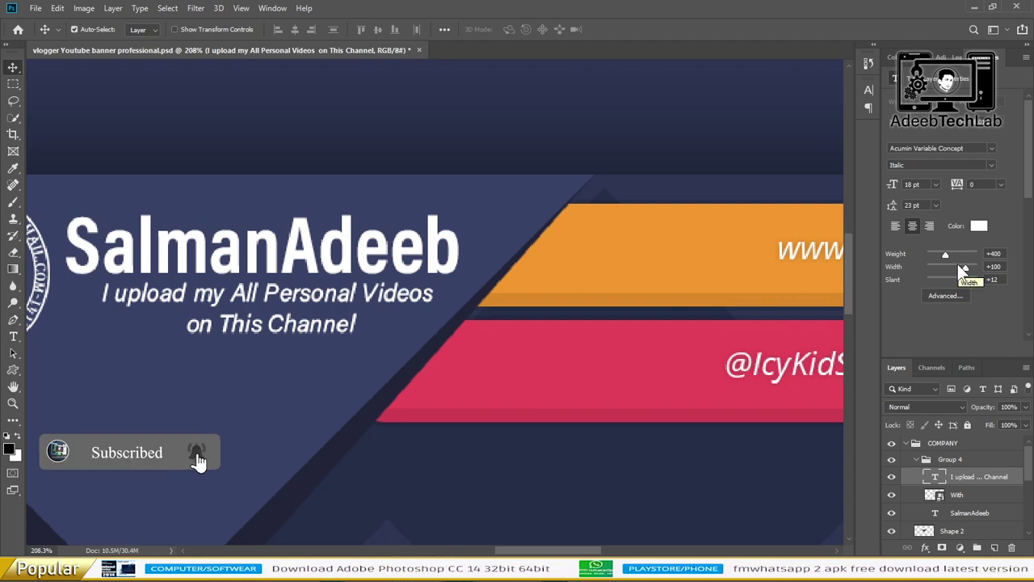
drag(958, 265, 979, 266)
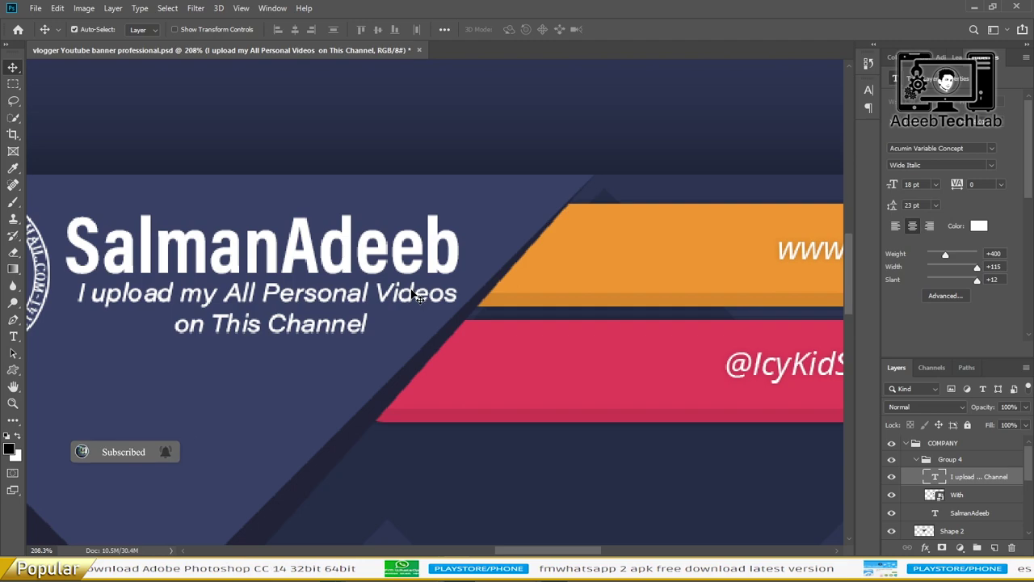
drag(401, 295, 409, 292)
Nudge the two-line tagline left, then zoom out and back in to review the banner layout.
scroll(584, 312, down, 2)
scroll(499, 359, down, 1)
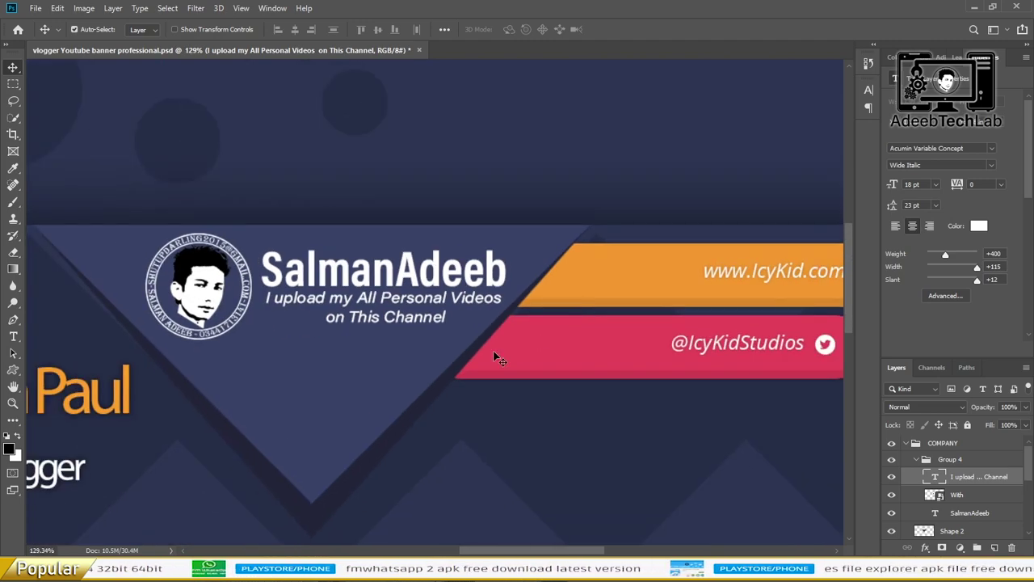
scroll(498, 359, down, 2)
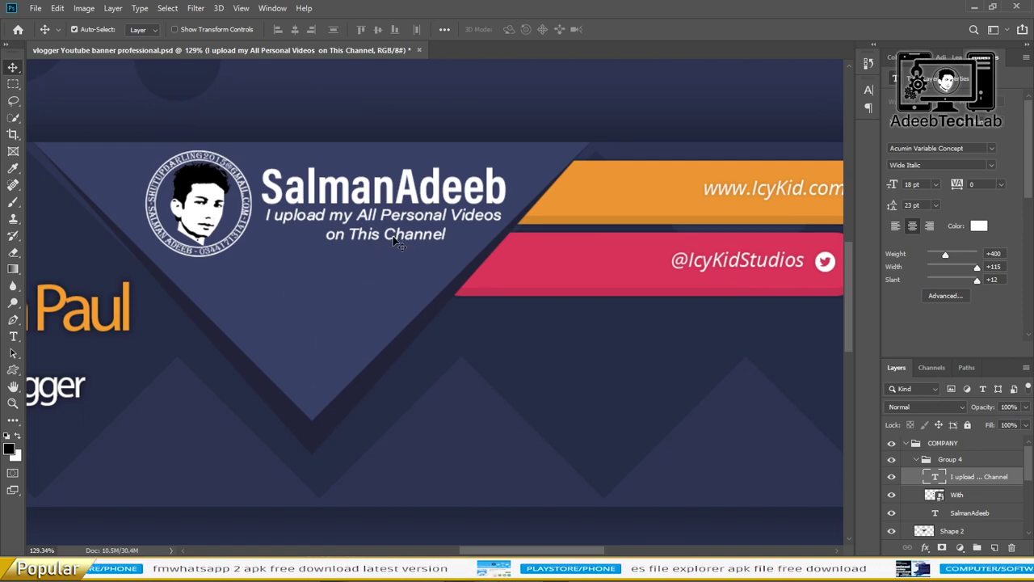
drag(396, 242, 390, 243)
scroll(452, 270, down, 2)
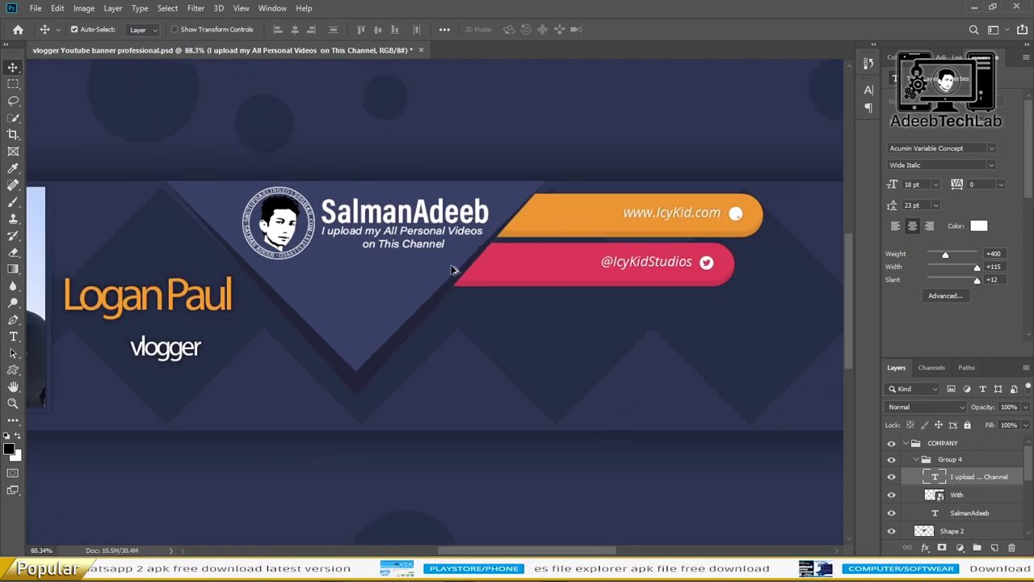
scroll(663, 273, down, 2)
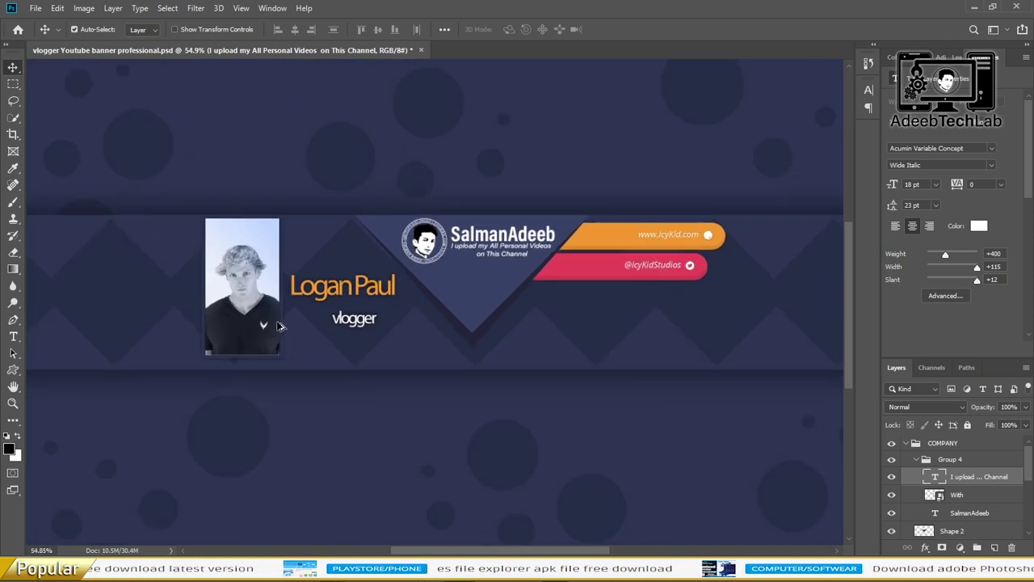
scroll(278, 325, up, 2)
scroll(336, 302, up, 2)
scroll(345, 301, up, 1)
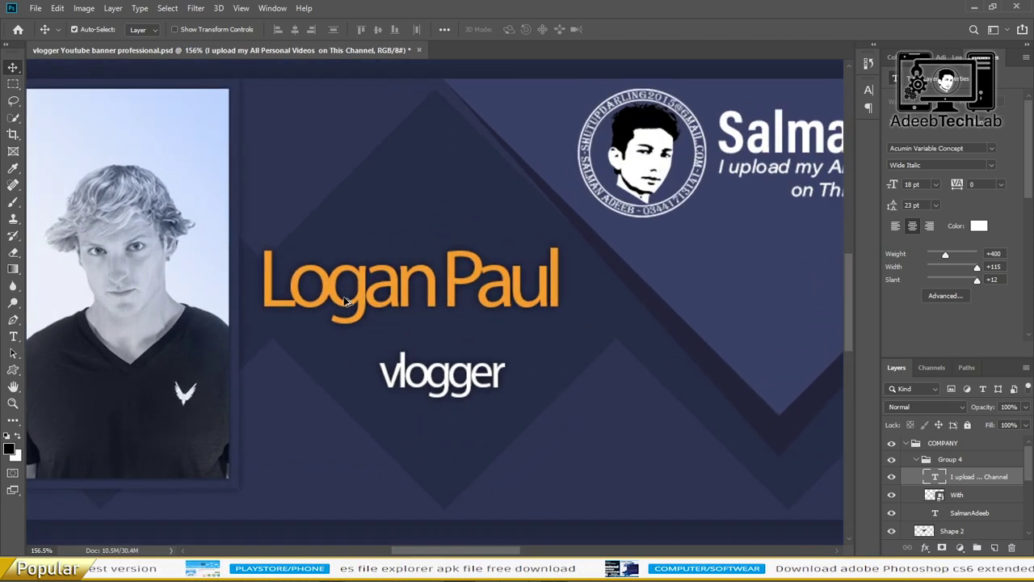
scroll(345, 302, up, 1)
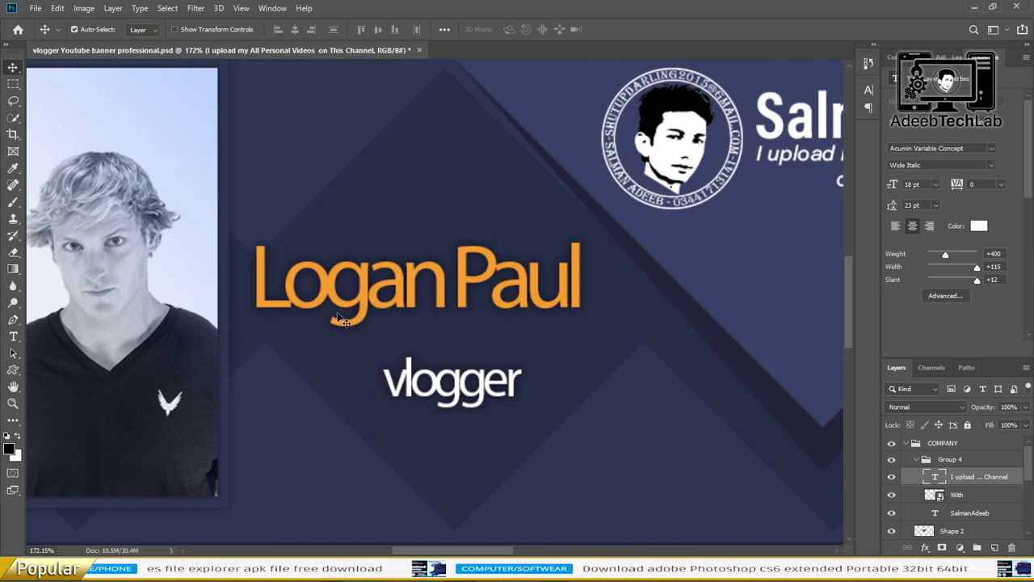
Replace the orange name heading with the creator's name and enable Move tool Auto-Select.
double_click(396, 295)
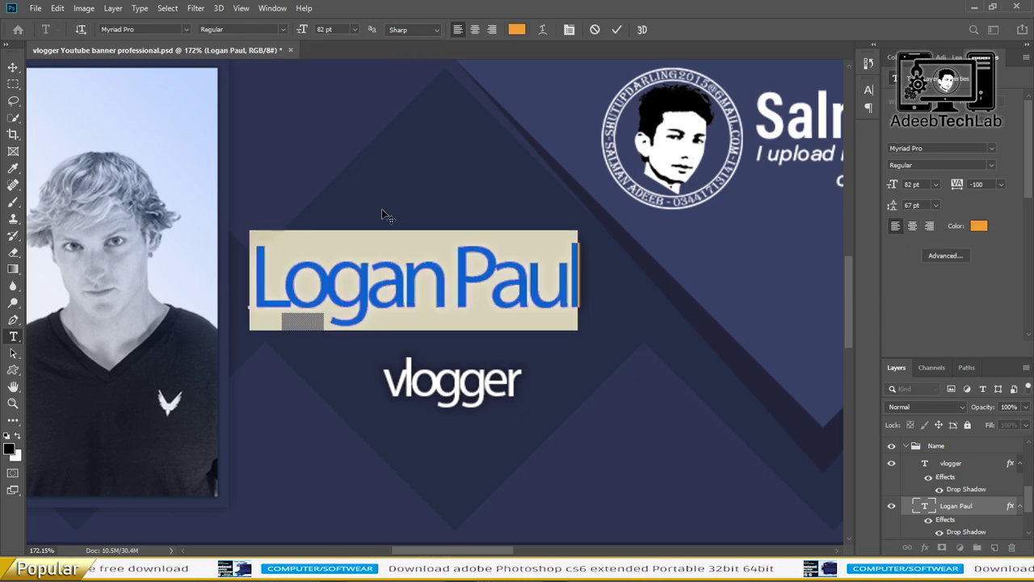
text(Salman)
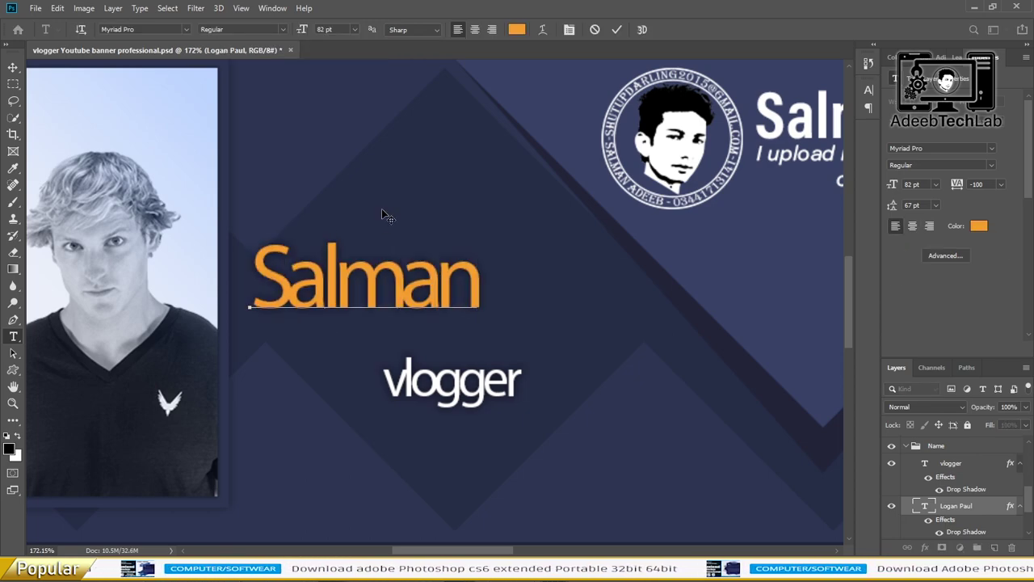
text(Adeeb)
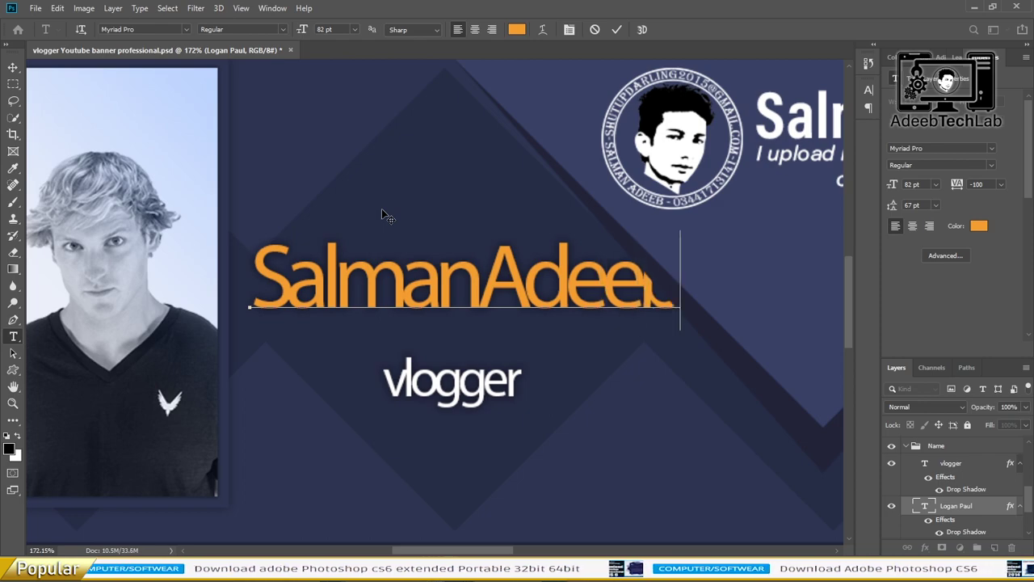
click(13, 68)
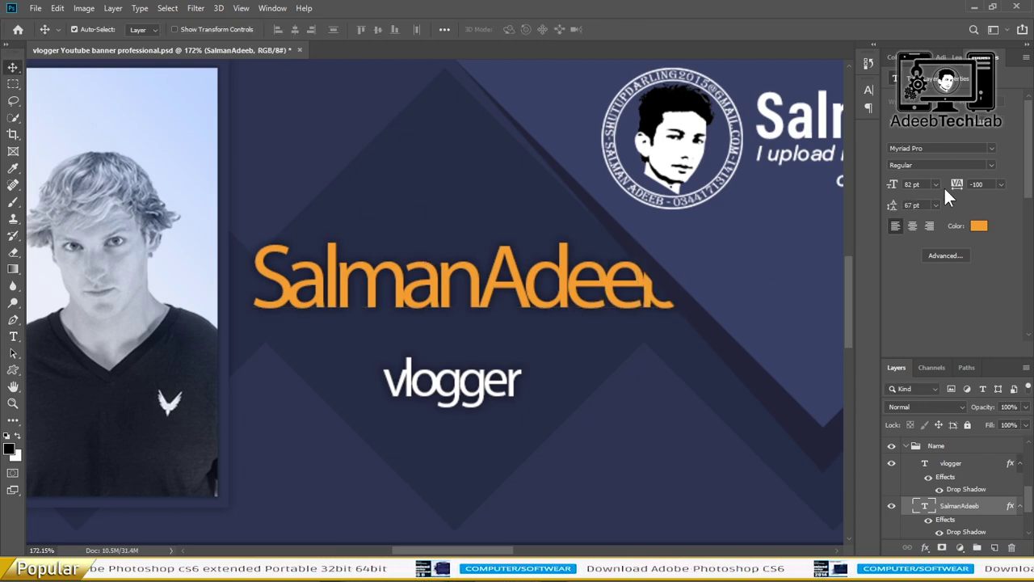
key(ctrl)
Change the orange name heading's font to Acumin Variable Concept.
double_click(481, 283)
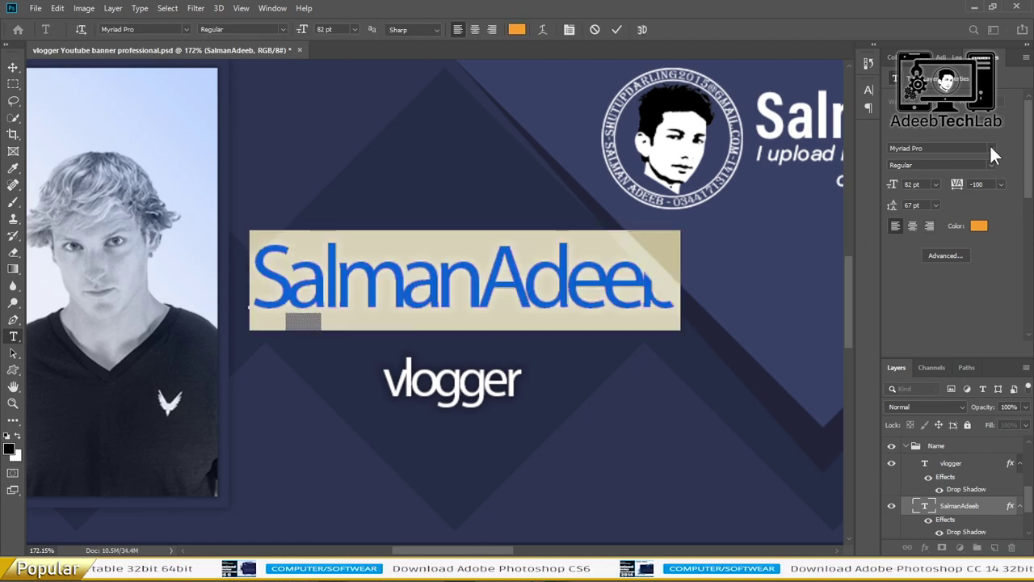
click(992, 149)
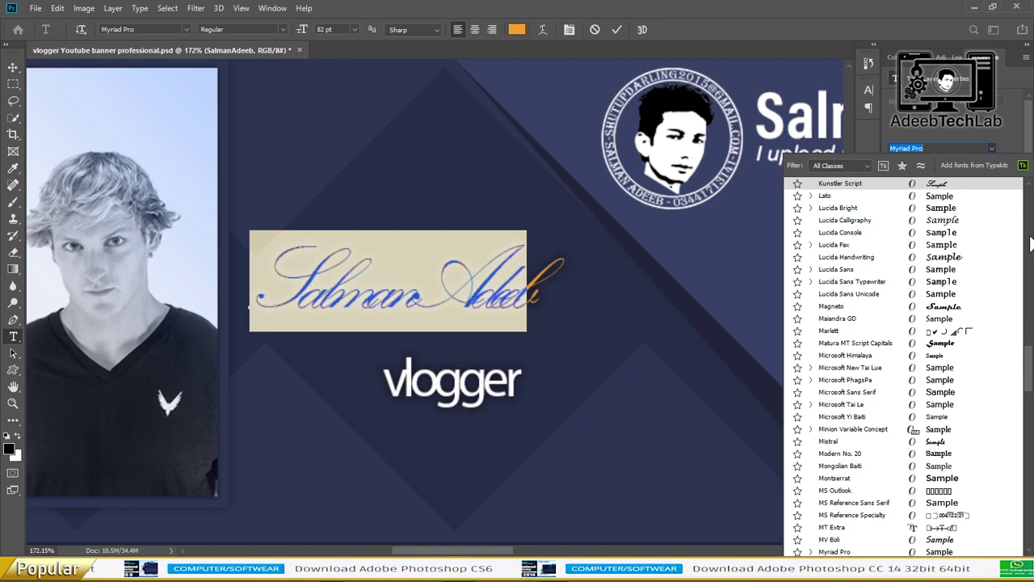
scroll(1030, 244, up, 10)
scroll(1027, 206, up, 5)
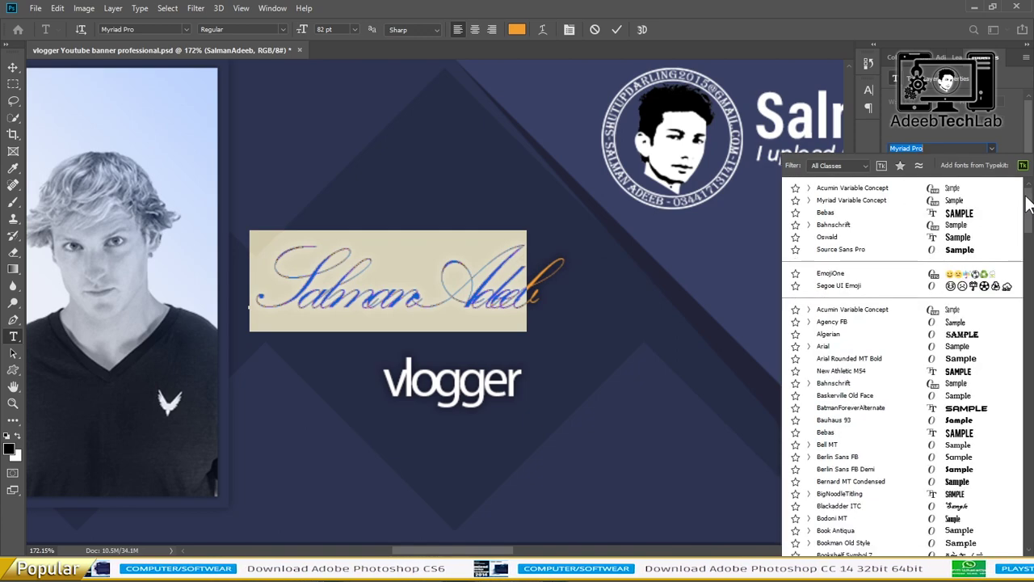
click(950, 200)
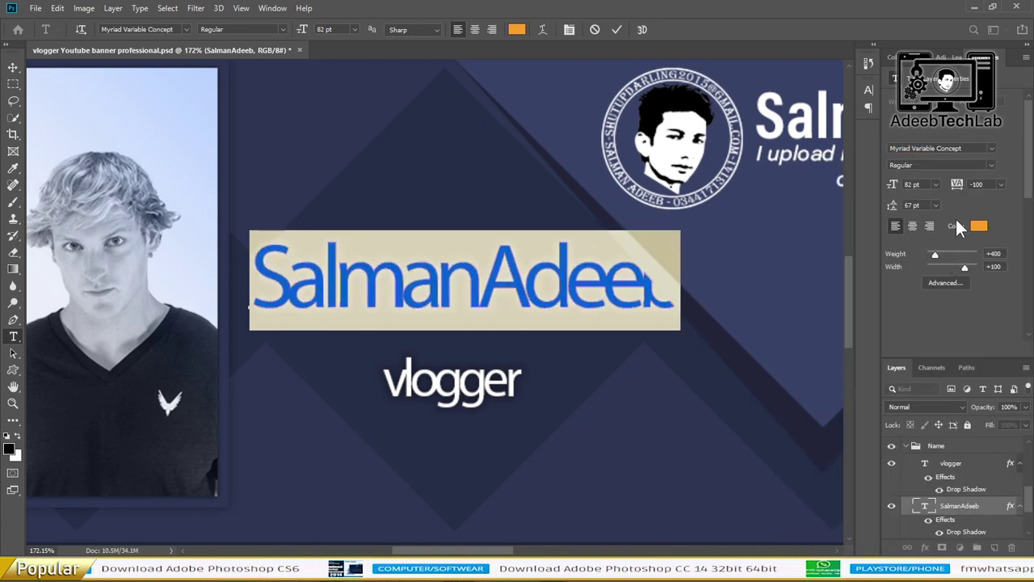
click(991, 150)
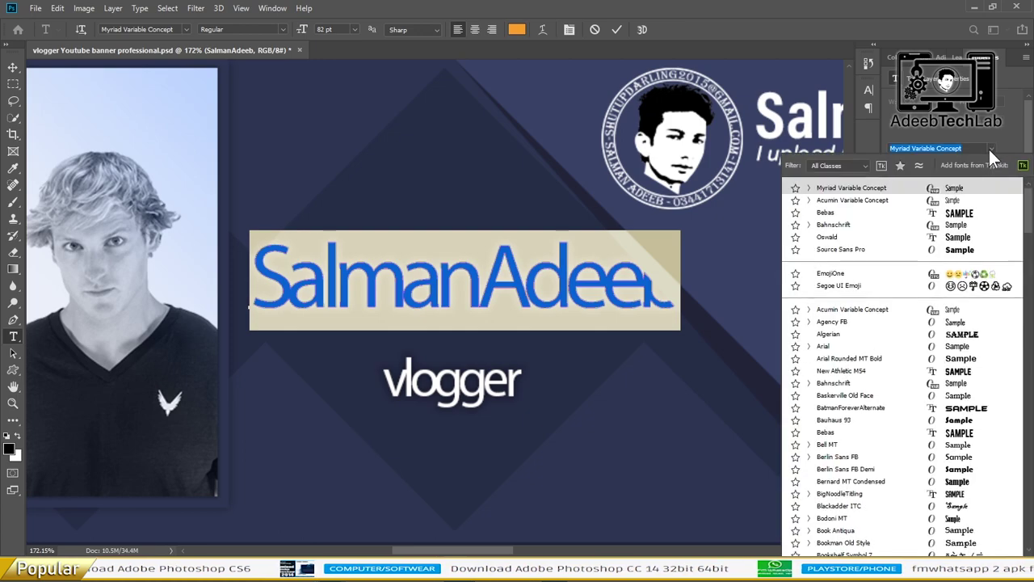
click(964, 202)
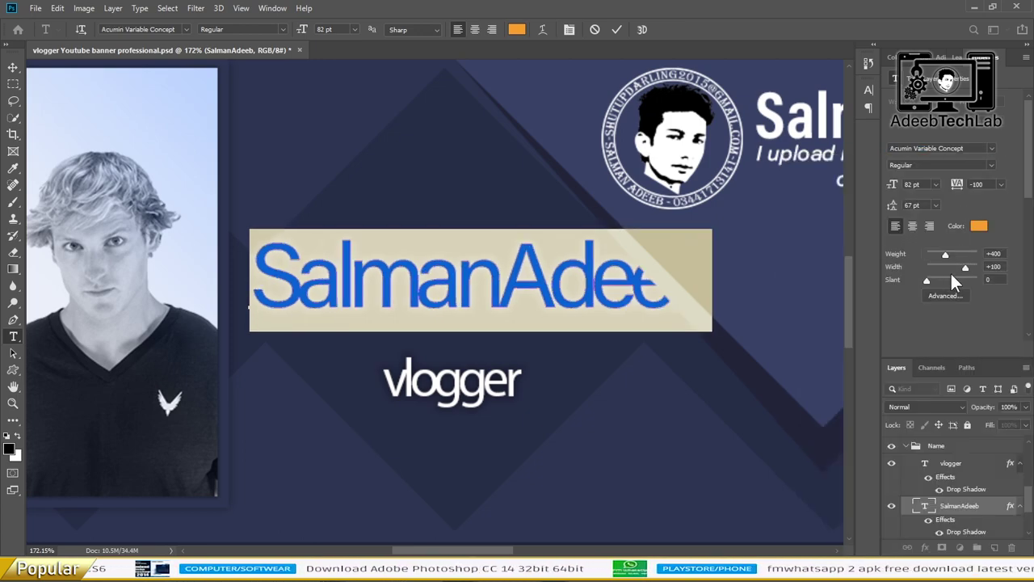
Give the name weight +900, width +50, slant +12 and tracking 0, then commit.
drag(970, 255, 927, 267)
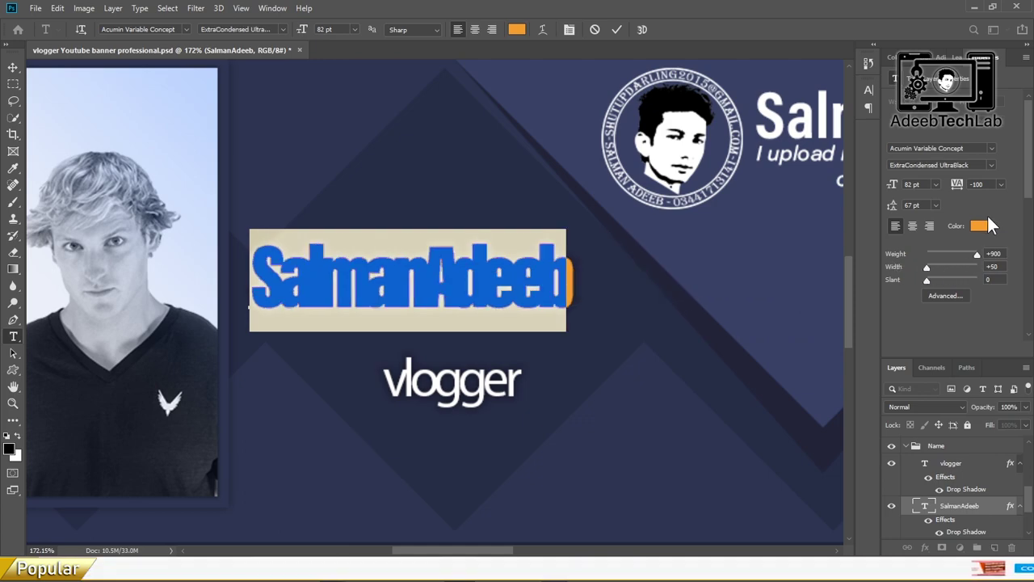
click(1002, 184)
click(989, 259)
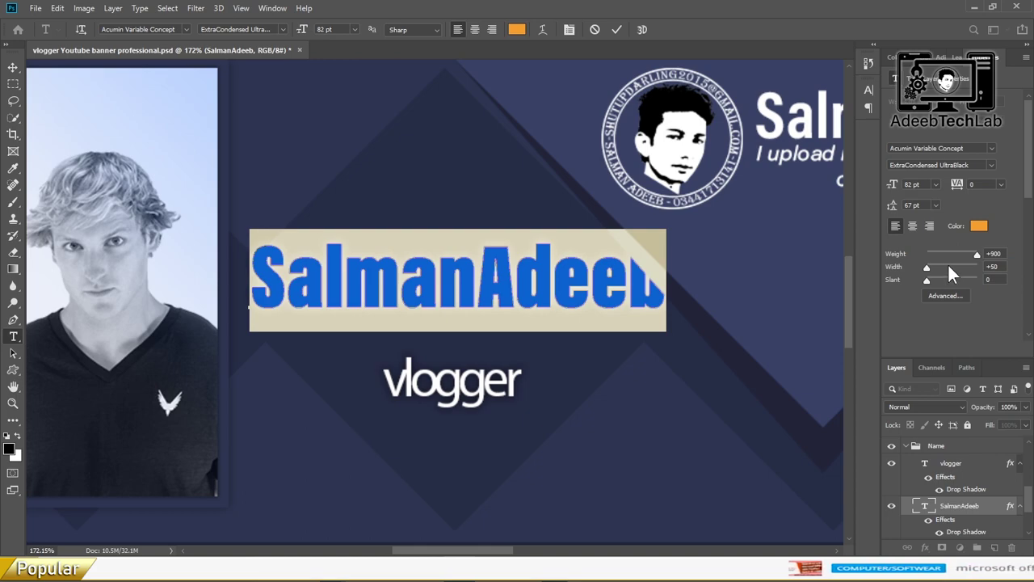
click(951, 265)
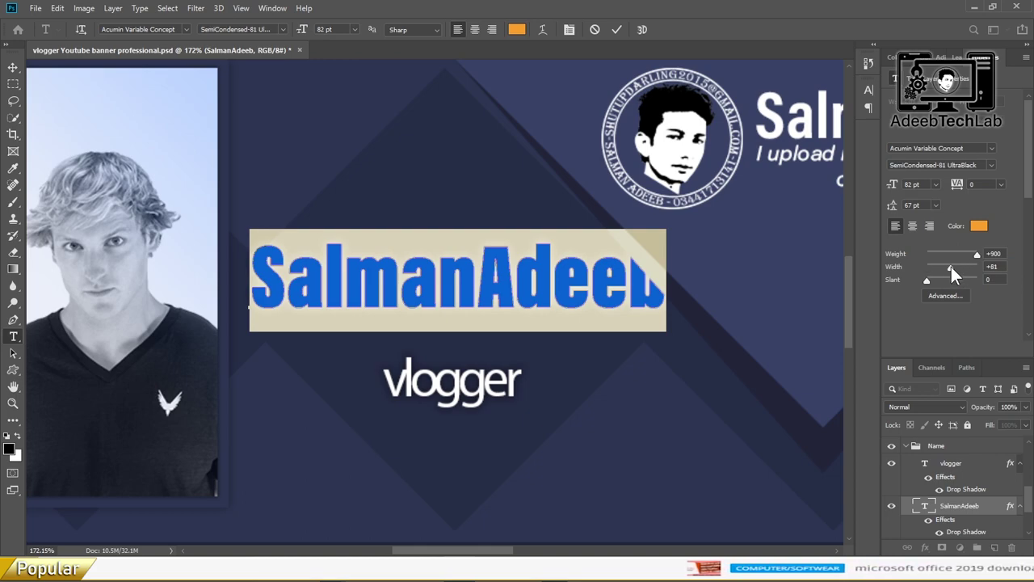
mouse_move(942, 265)
mouse_down()
mouse_move(924, 265)
mouse_move(951, 279)
mouse_move(1001, 277)
mouse_up()
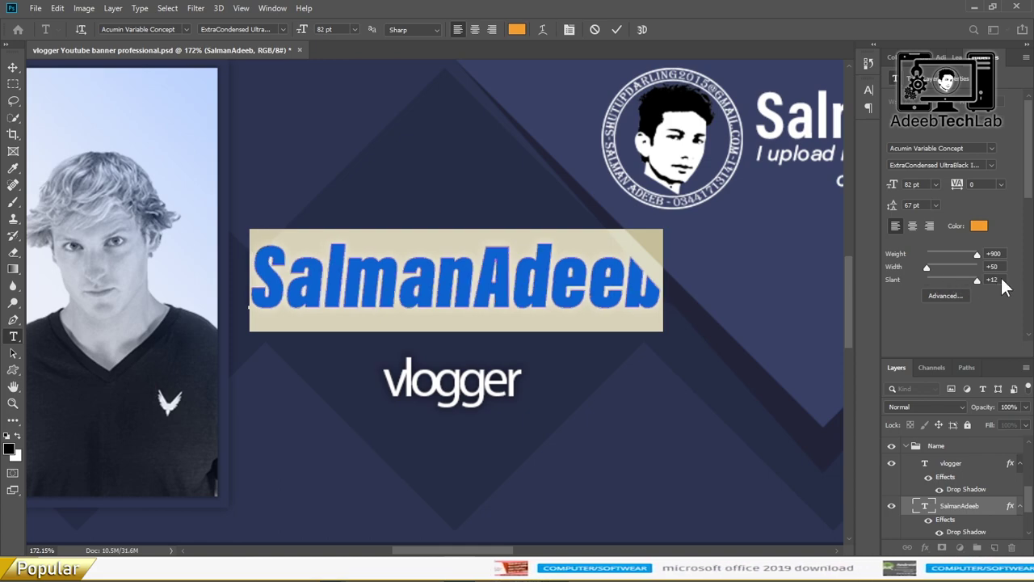
click(13, 67)
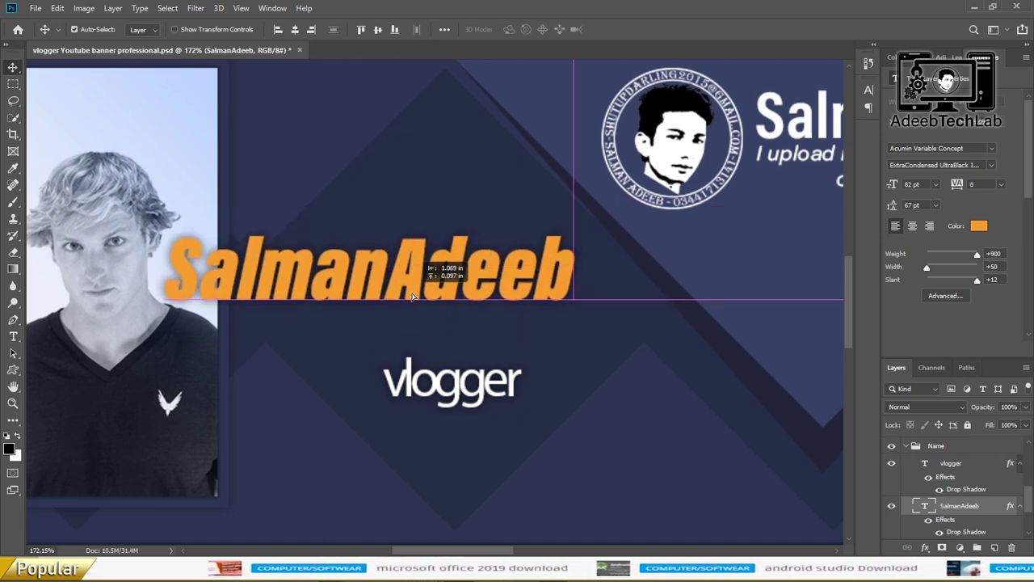
Drag the orange name heading so it sits roughly centered just above vlogger.
drag(502, 307, 429, 299)
drag(371, 269, 402, 271)
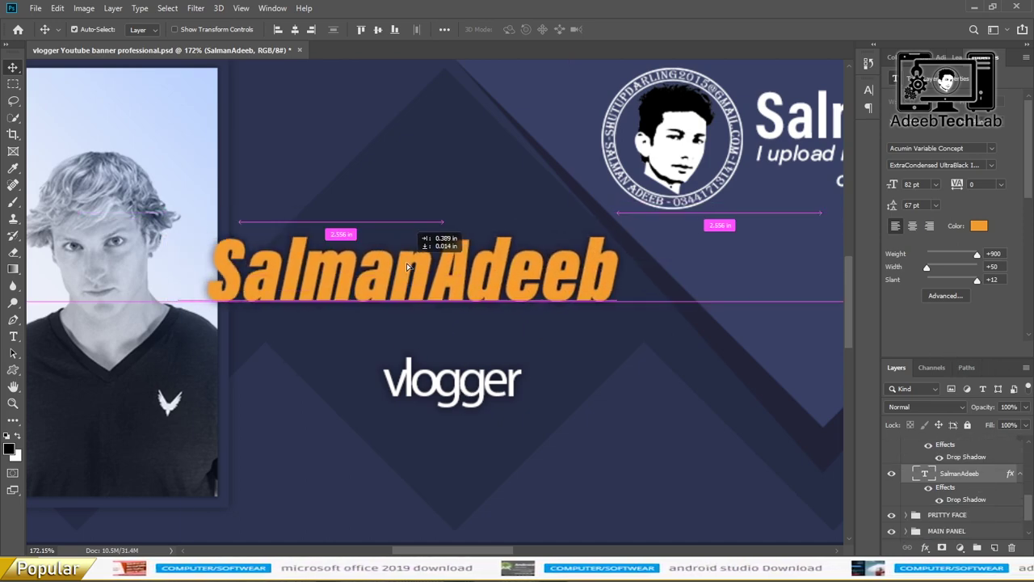
drag(602, 281, 622, 303)
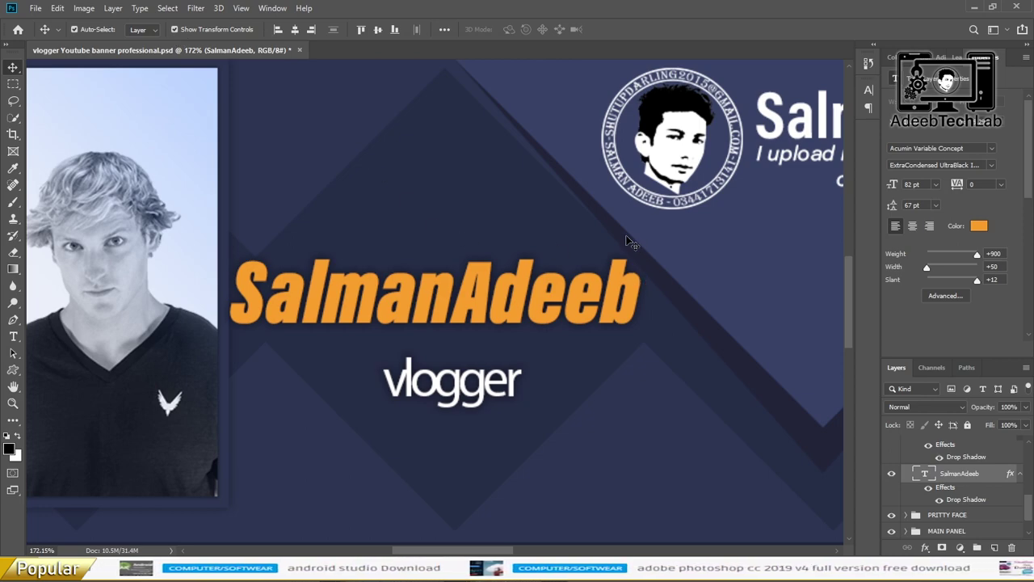
drag(484, 289, 488, 284)
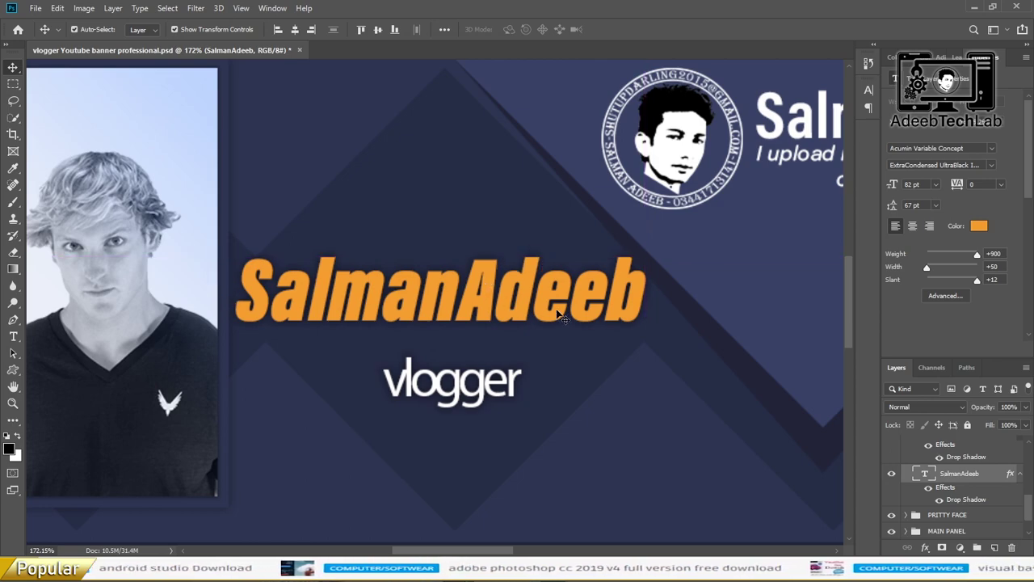
scroll(374, 289, up, 2)
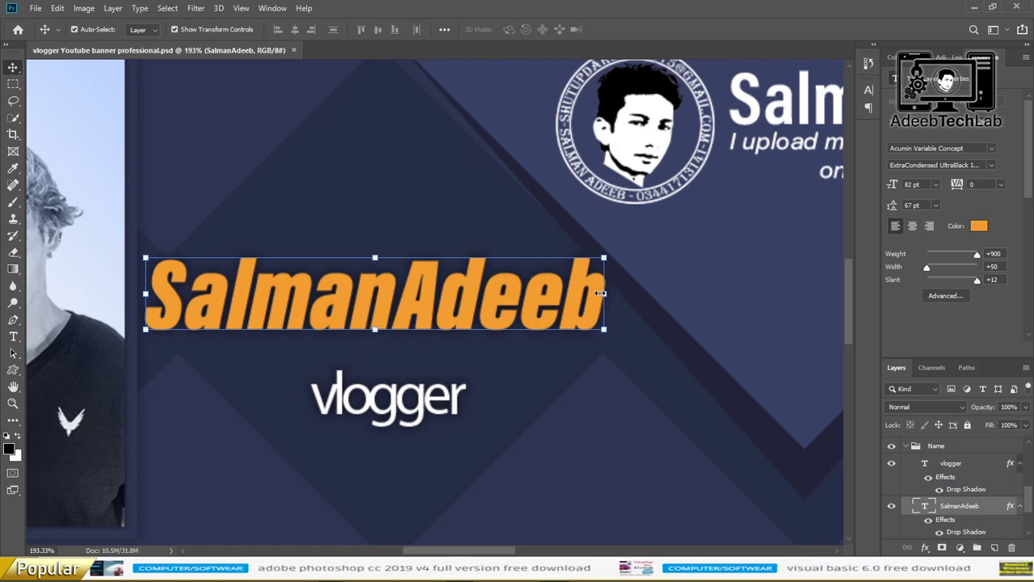
Squeeze the orange name heading to about 90% width and commit the transform.
drag(600, 292, 540, 299)
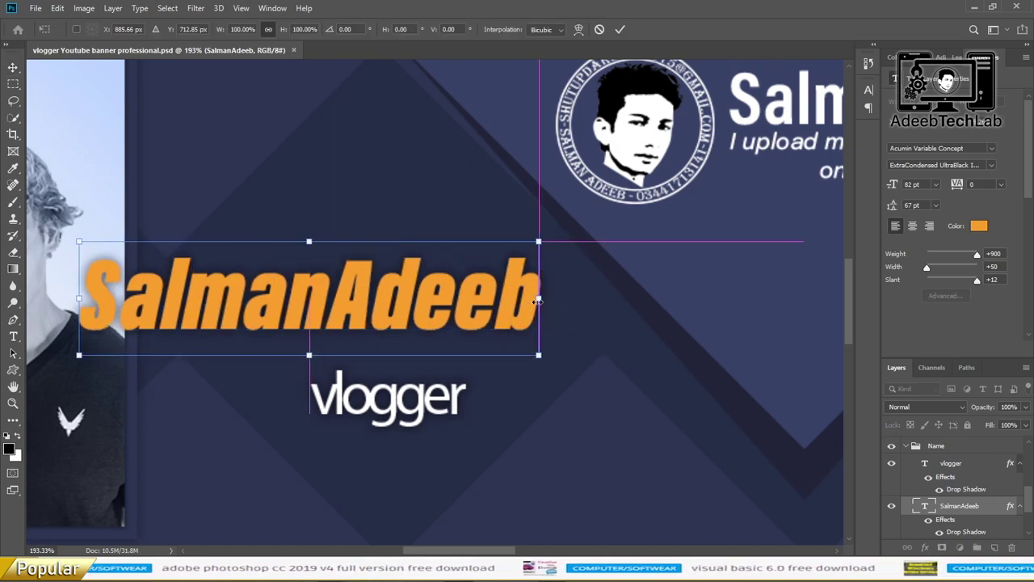
drag(539, 299, 461, 298)
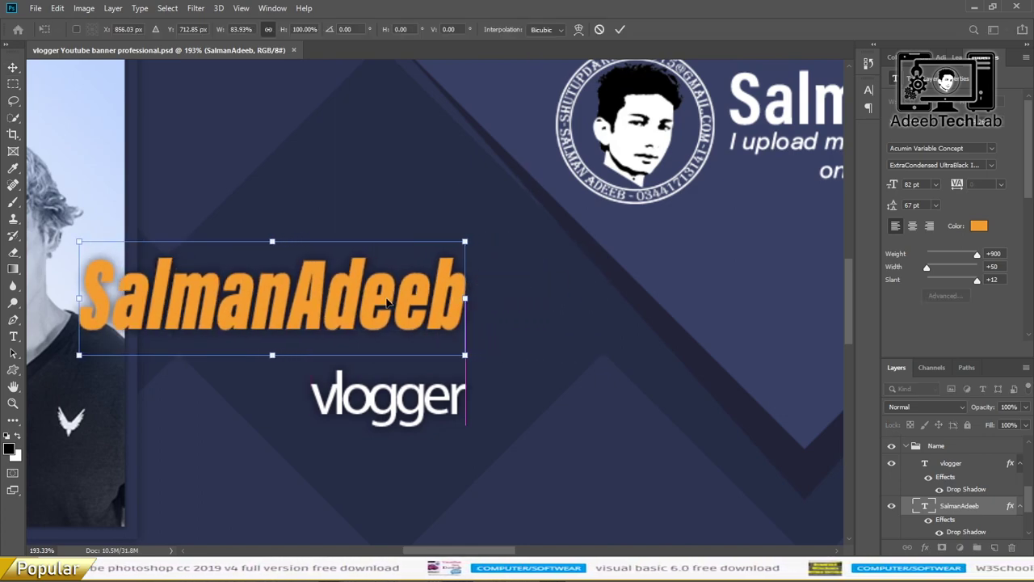
drag(386, 304, 465, 298)
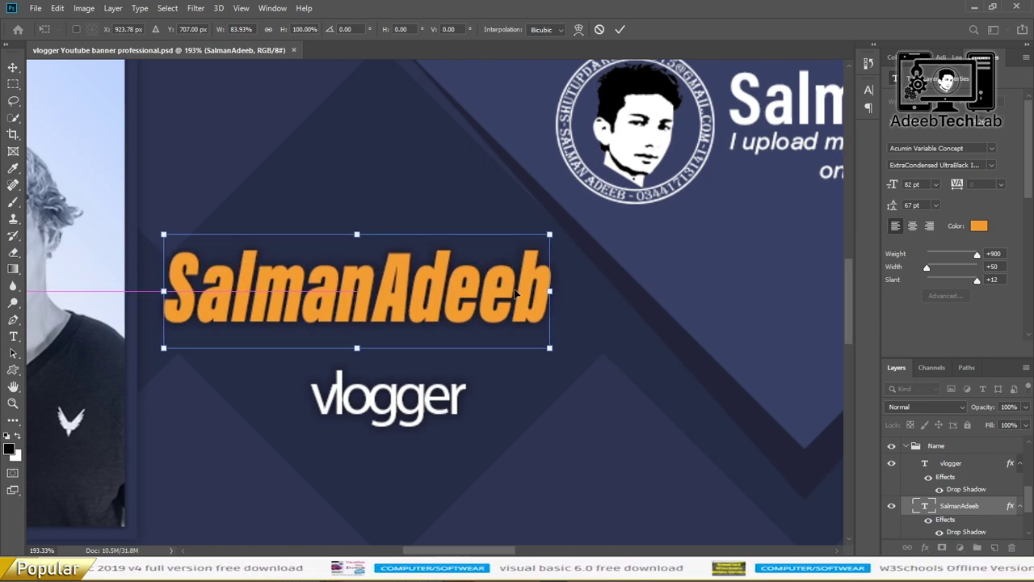
drag(555, 292, 583, 291)
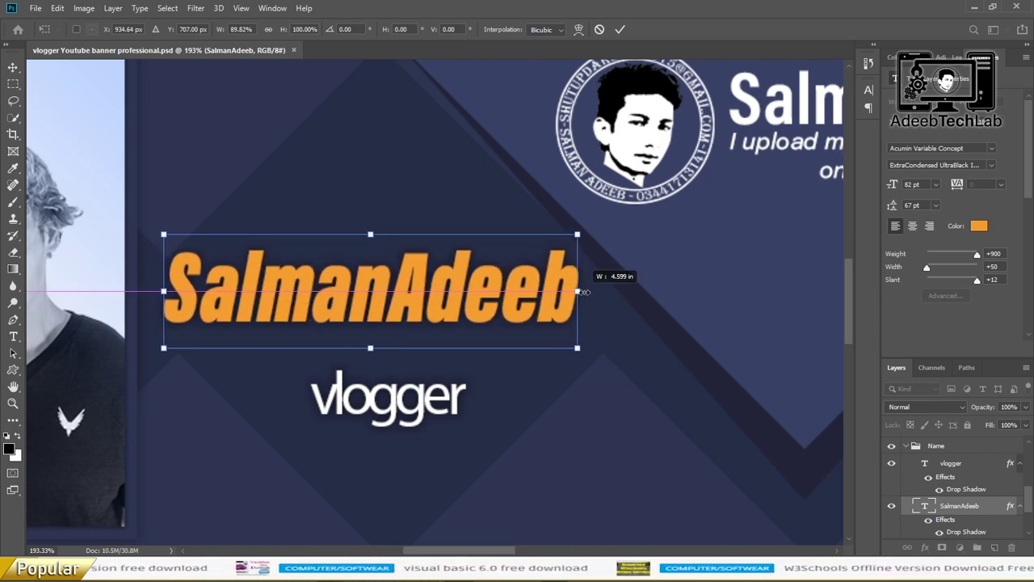
key(Return)
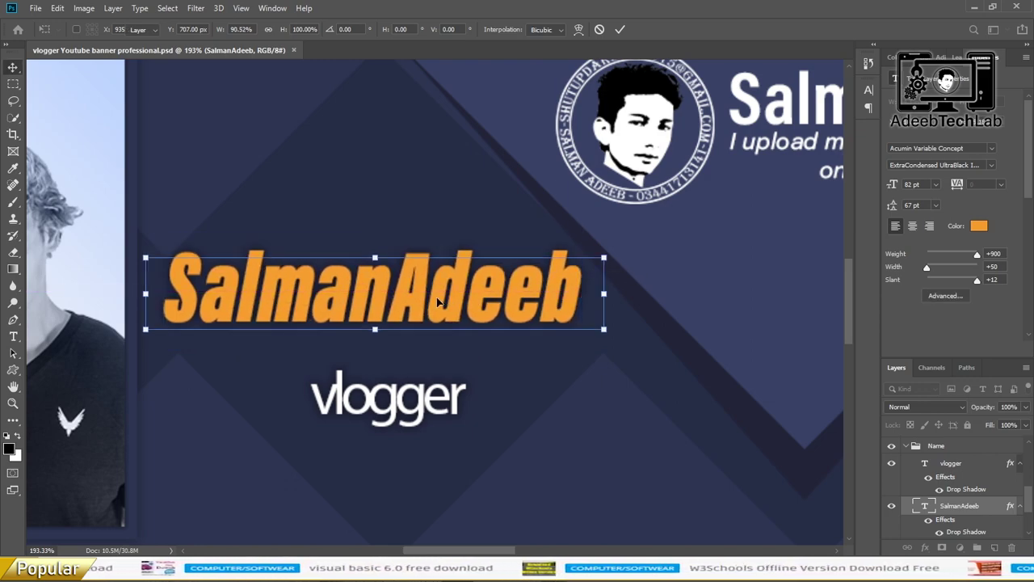
click(368, 198)
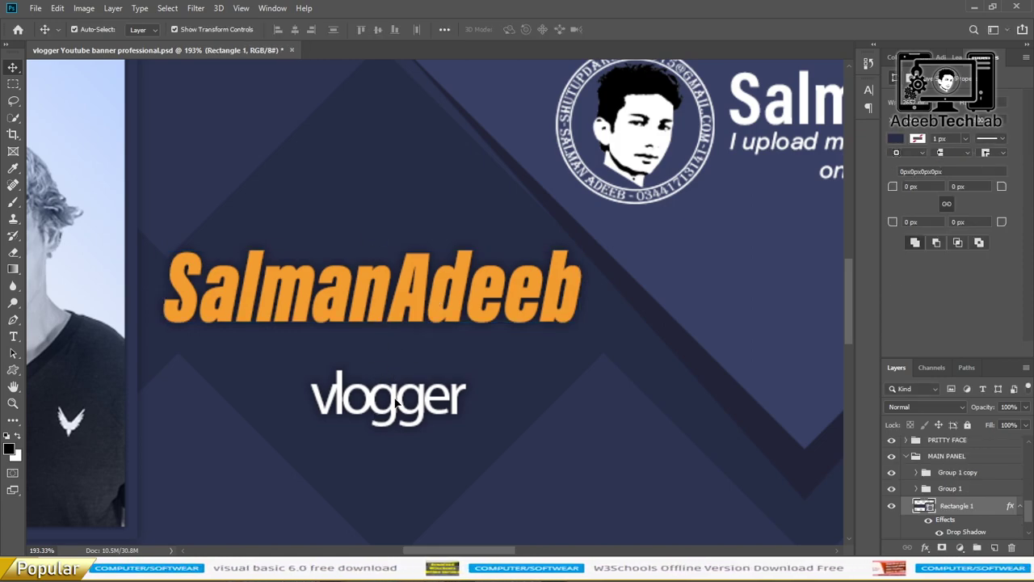
Change the vlogger text's font to Acumin Variable Concept.
click(378, 379)
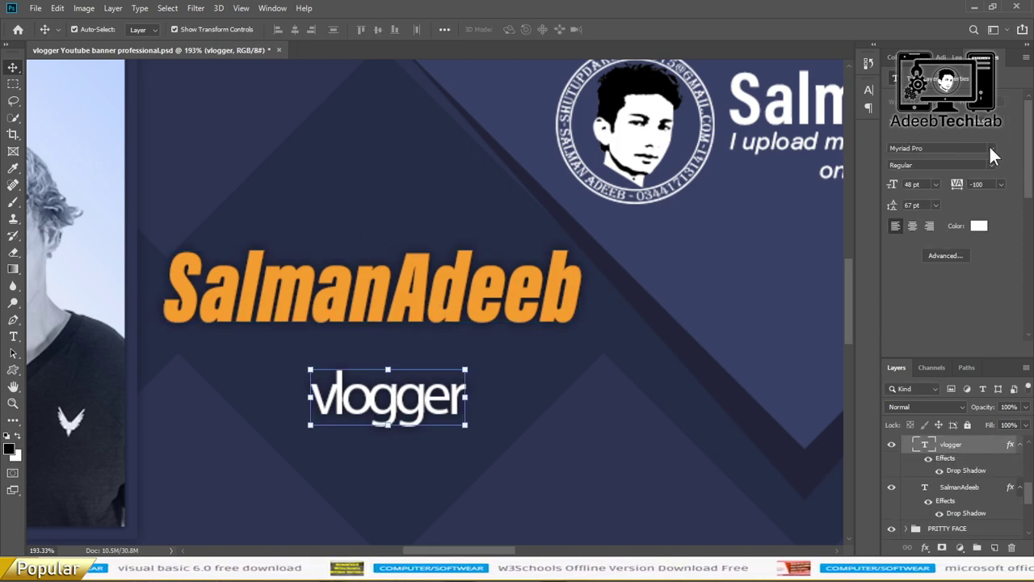
click(990, 148)
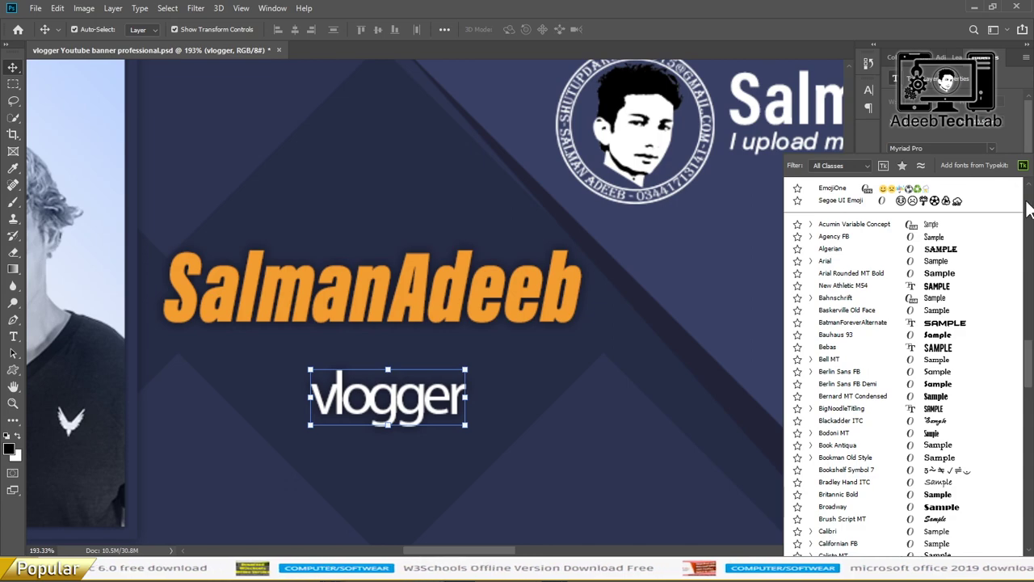
scroll(1028, 209, down, 10)
scroll(1028, 209, up, 5)
scroll(1027, 209, up, 5)
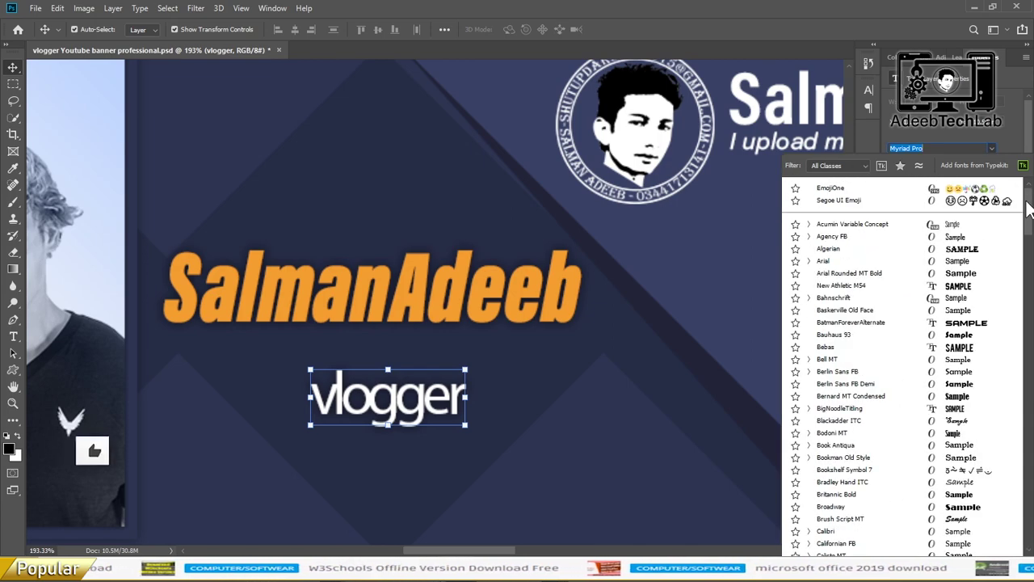
scroll(1026, 226, down, 5)
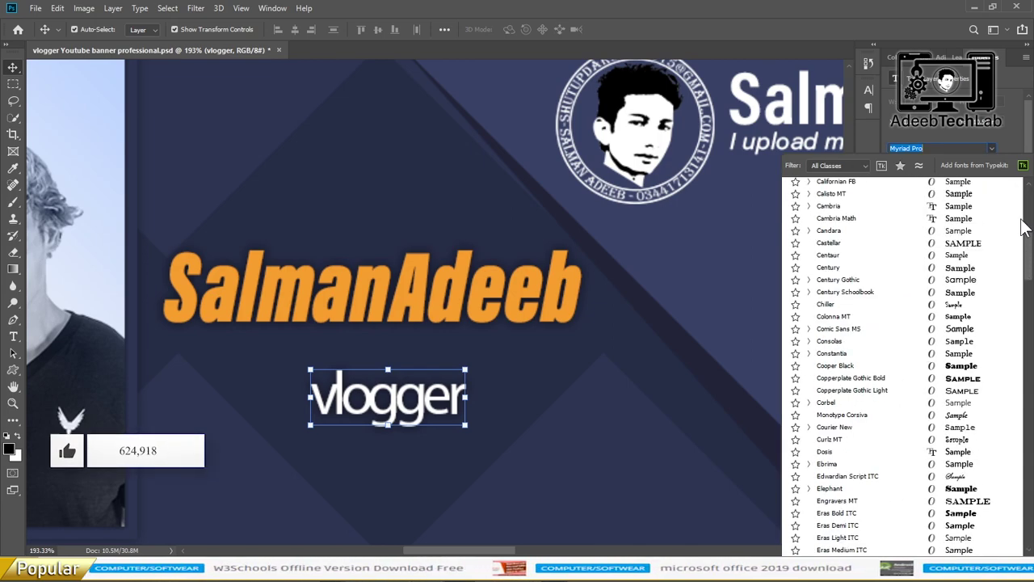
scroll(1029, 208, up, 5)
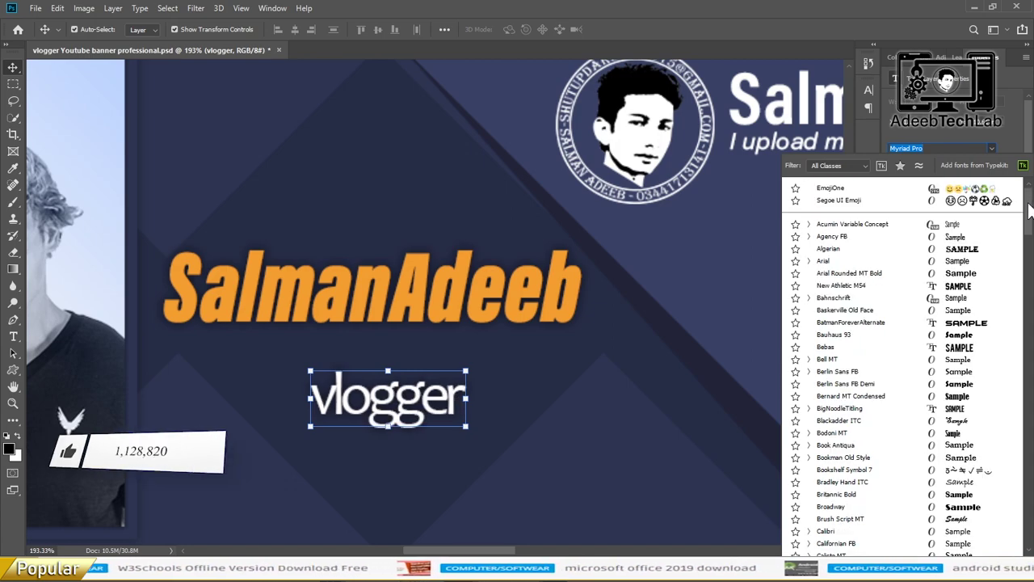
click(961, 225)
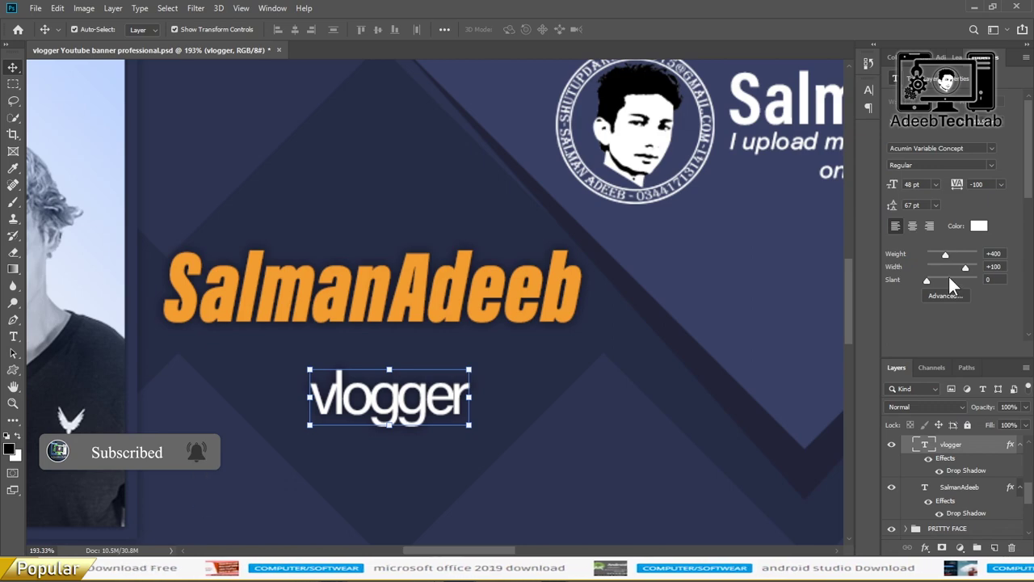
Give vlogger tracking 0, slant +12, width +115, weight +613, and shift it left.
click(1001, 184)
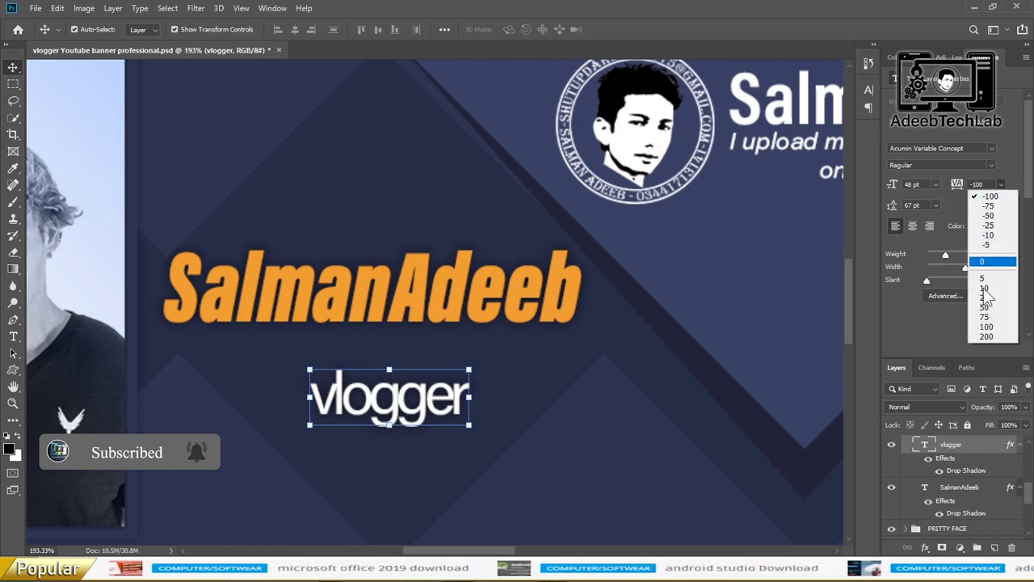
click(987, 263)
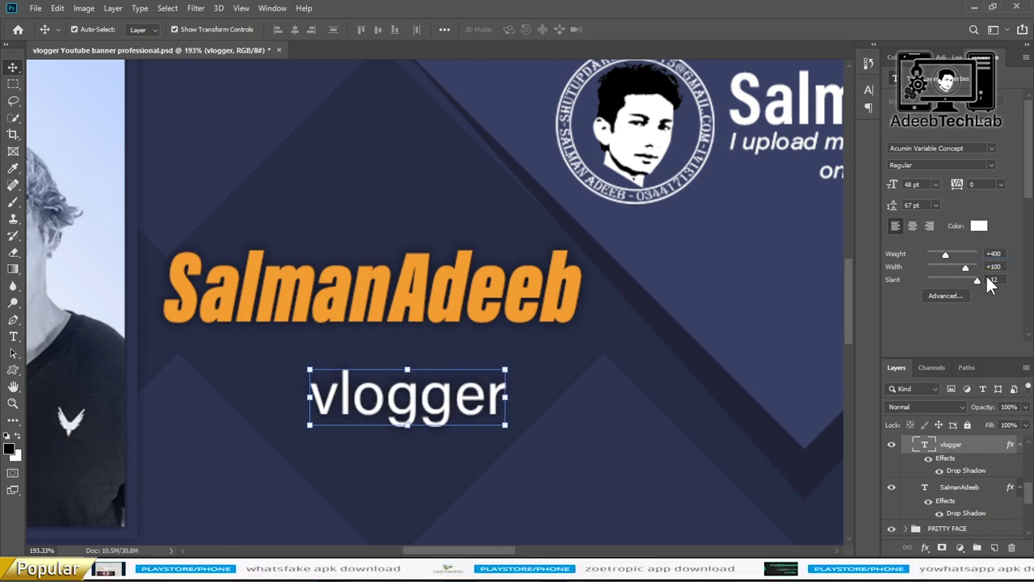
key(Return)
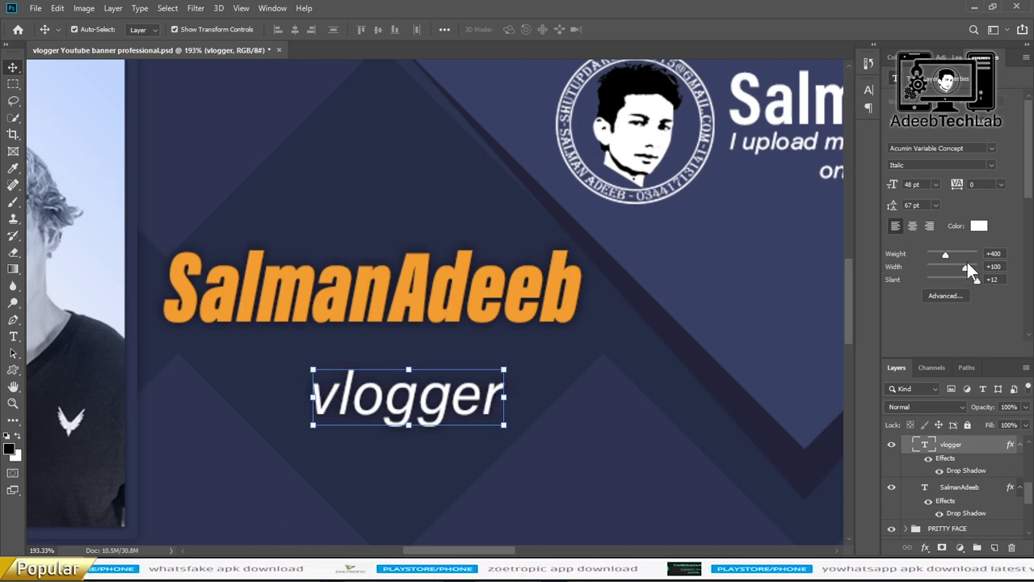
drag(968, 267, 983, 266)
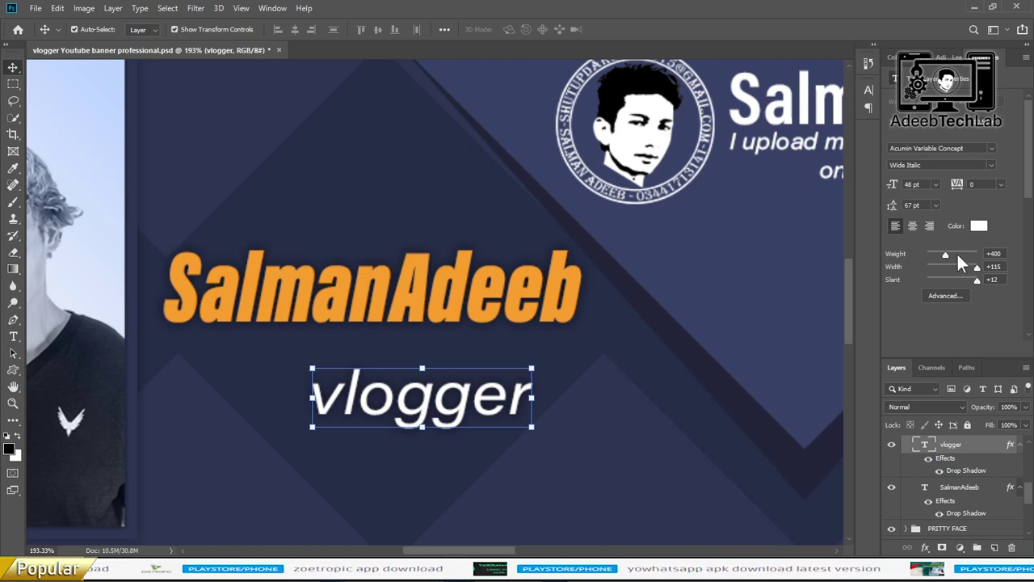
click(959, 253)
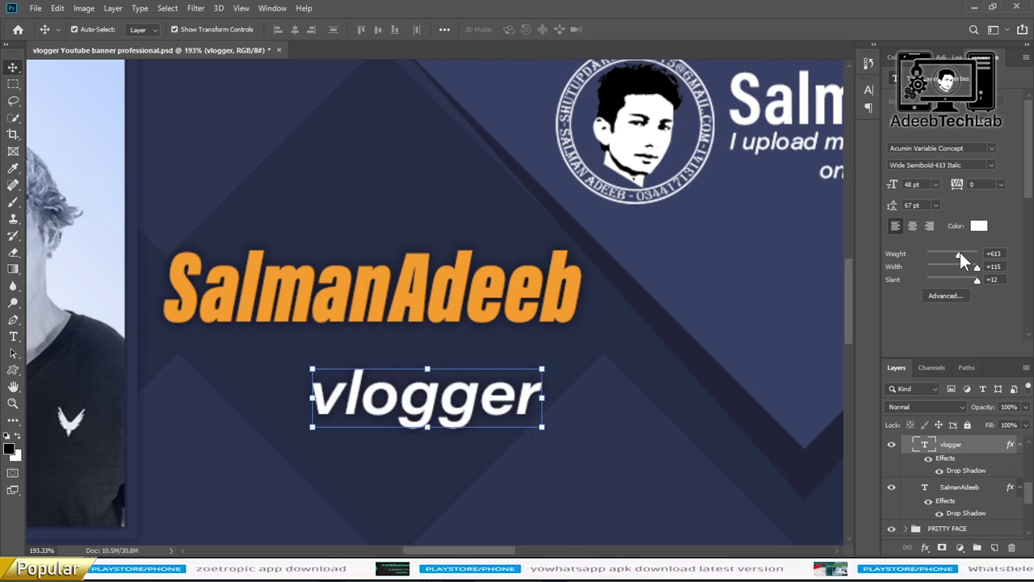
drag(474, 406, 436, 408)
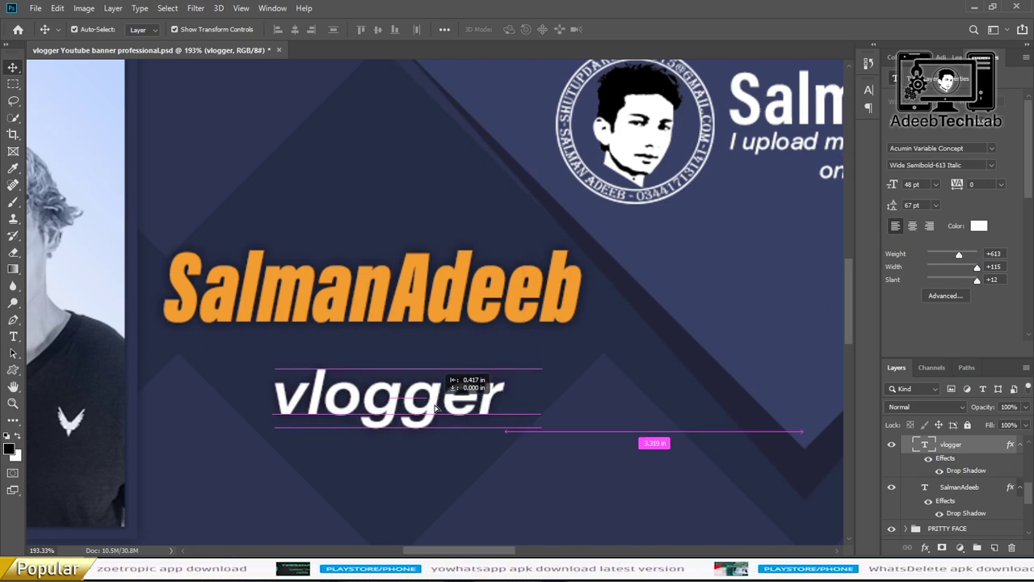
Finish editing the vlogger text and zoom out to view the whole banner.
click(372, 197)
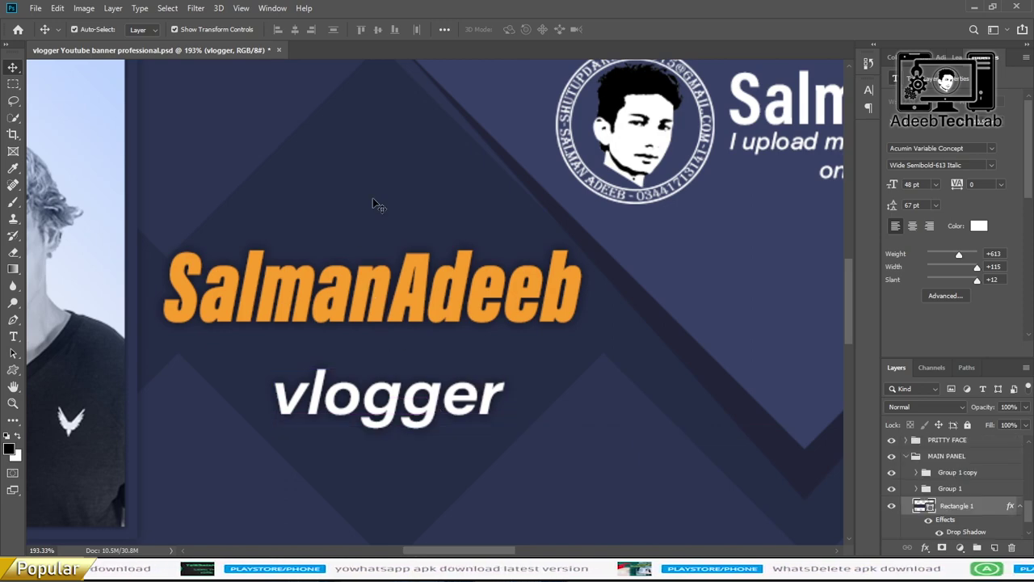
scroll(431, 232, down, 2)
scroll(431, 233, down, 2)
scroll(431, 233, down, 2)
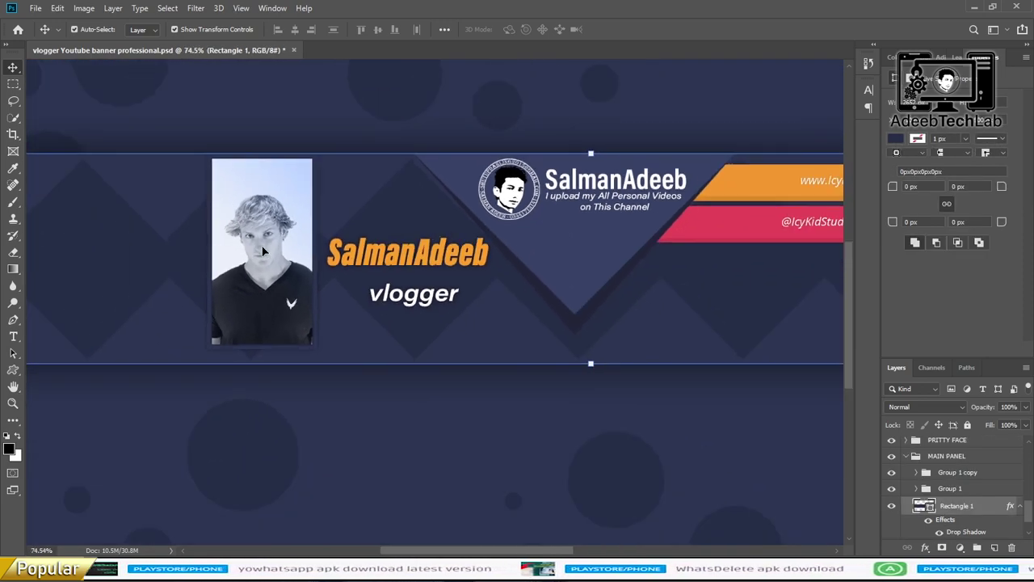
scroll(181, 246, up, 2)
scroll(181, 245, up, 1)
Scale the portrait photo, then delete its layer to leave the left frame empty.
click(319, 231)
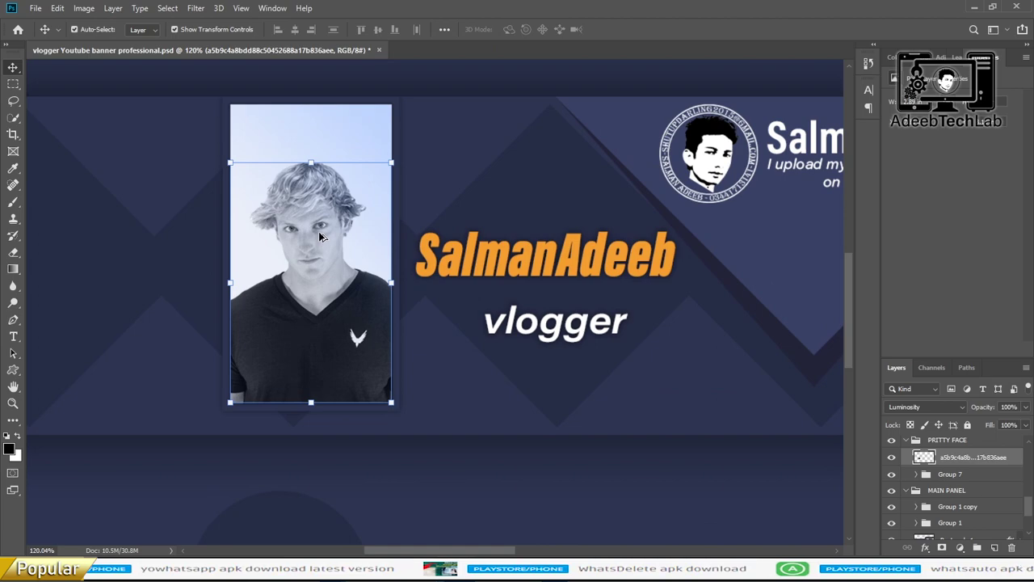
key(ctrl+t)
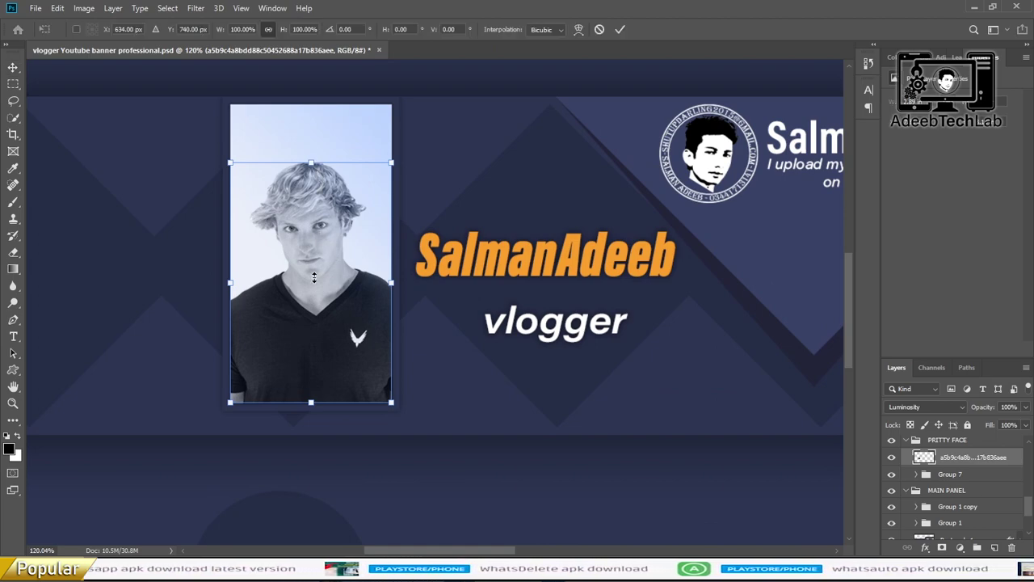
mouse_move(311, 163)
mouse_down()
mouse_move(314, 276)
mouse_move(330, 168)
mouse_up()
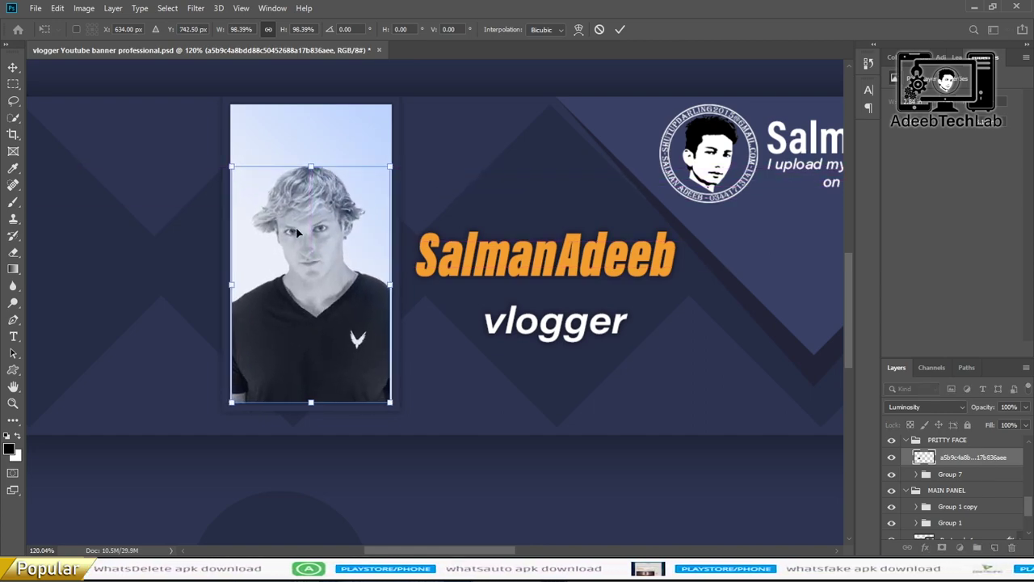
key(Return)
key(Delete)
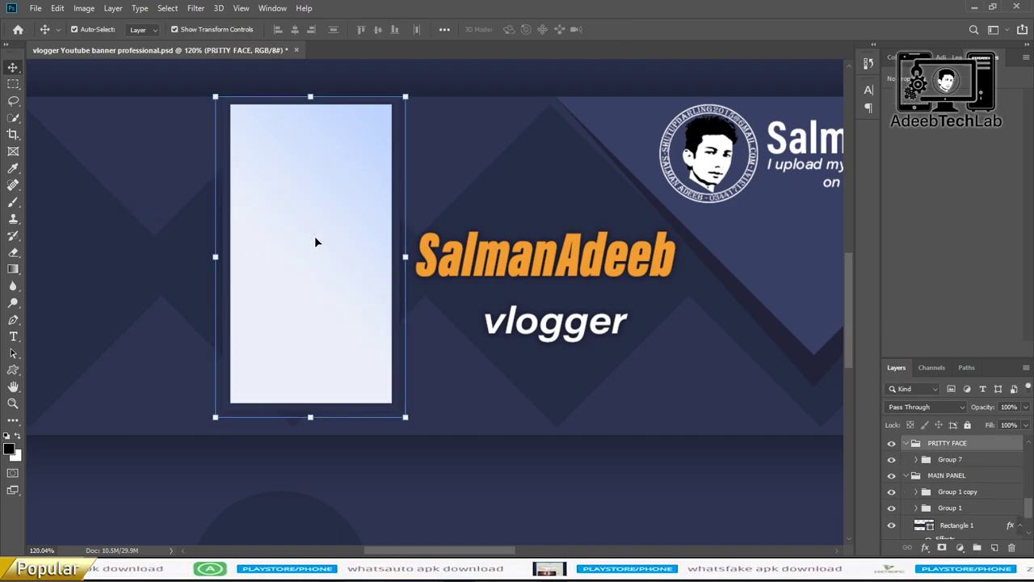
click(116, 255)
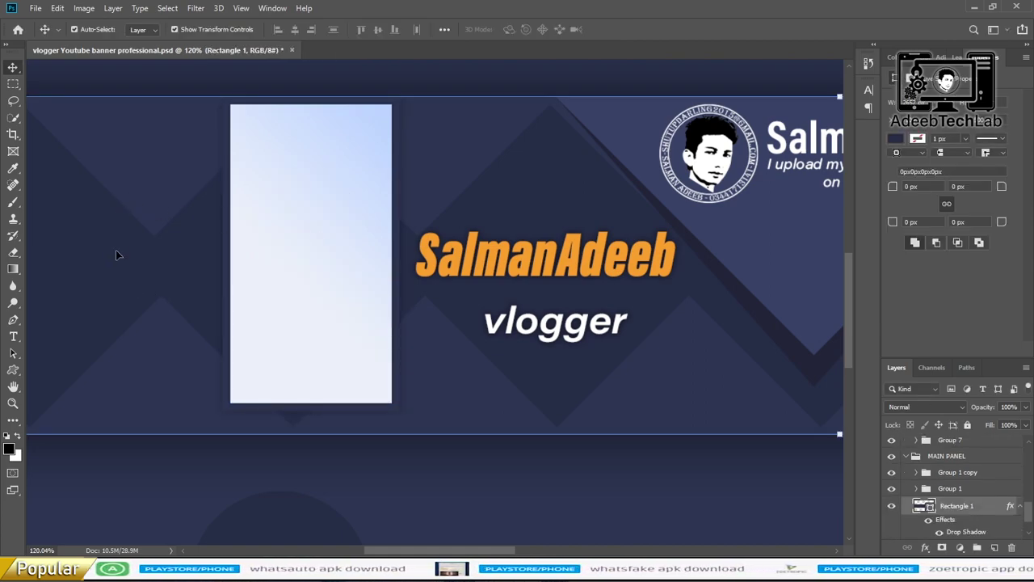
Locate DSC_0101.JPG in File Explorer's Downloads and drag it toward Photoshop.
key(alt+Tab)
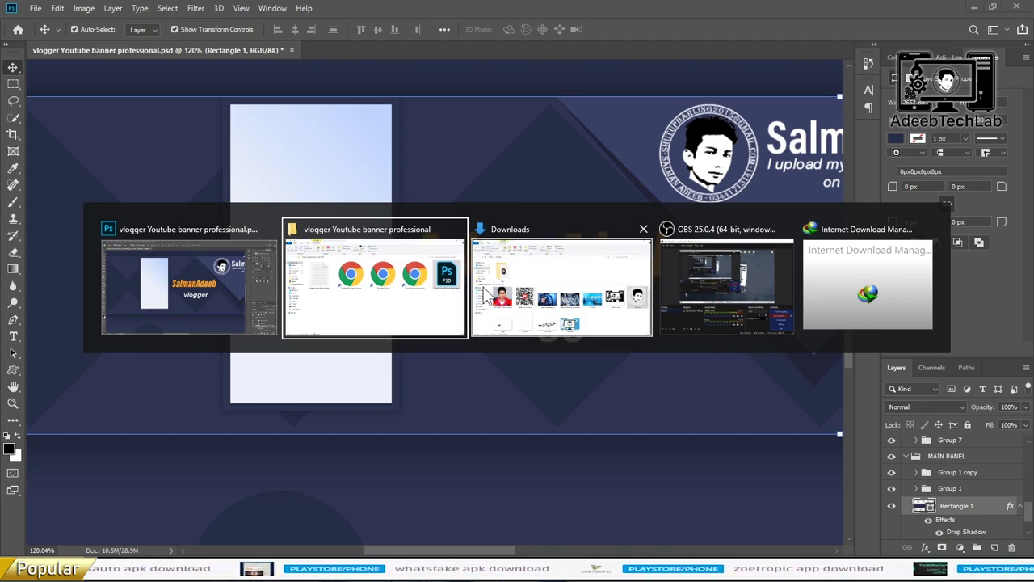
click(554, 280)
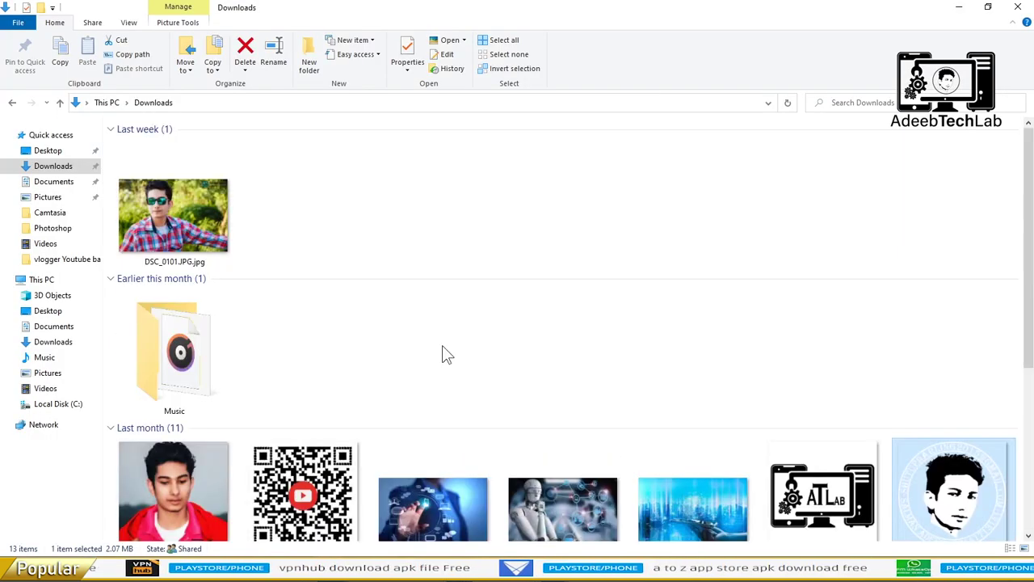
scroll(442, 353, up, 3)
drag(173, 209, 462, 534)
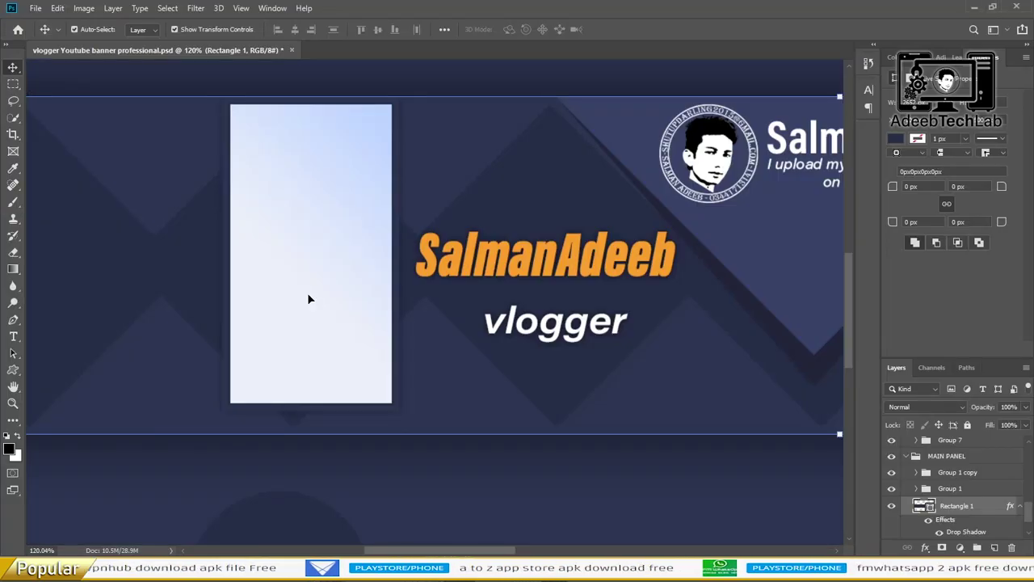
Drop DSC_0101.JPG onto the banner, confirm it, and turn off Show Transform Controls.
drag(462, 534, 307, 295)
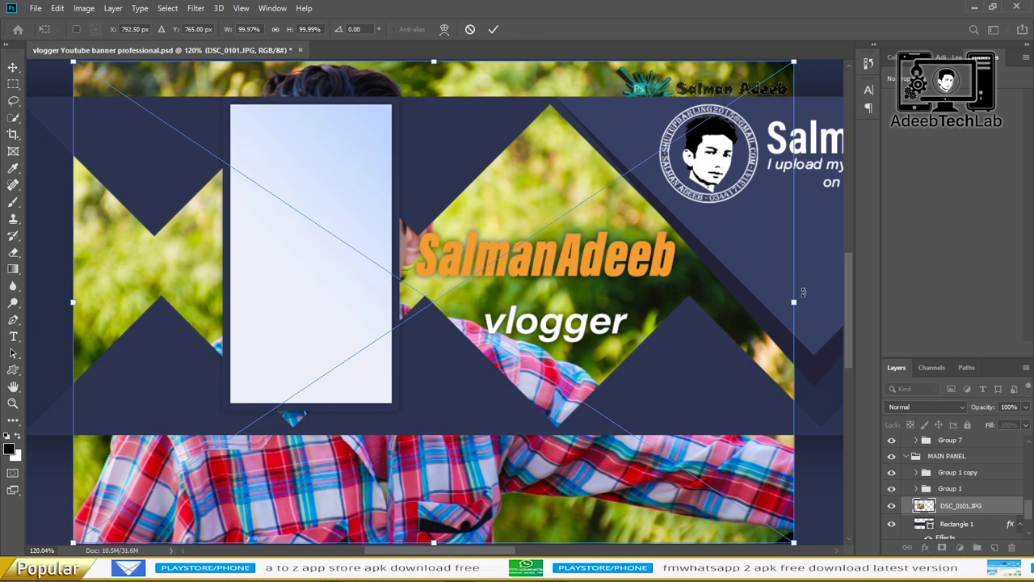
key(Return)
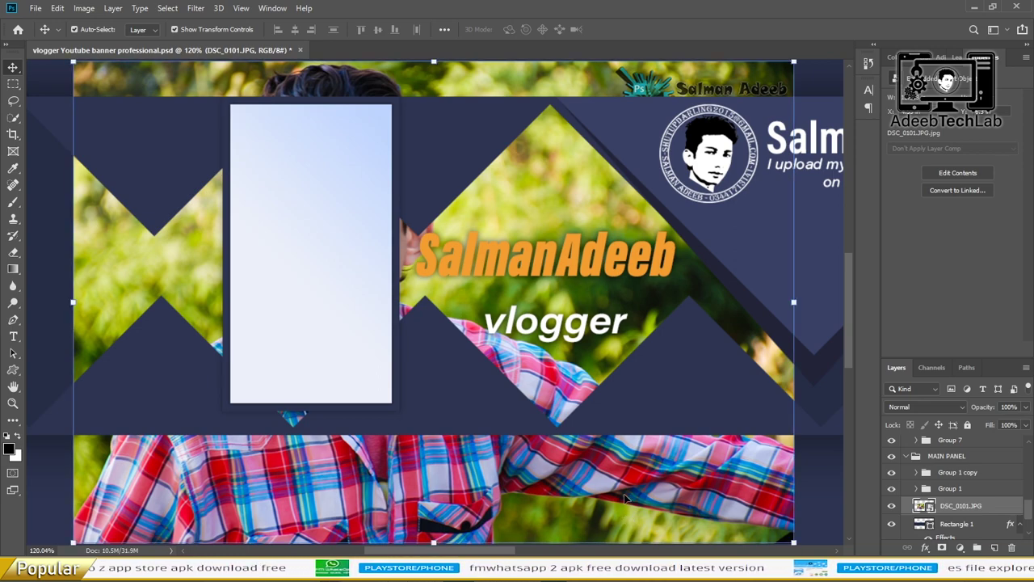
scroll(953, 493, down, 3)
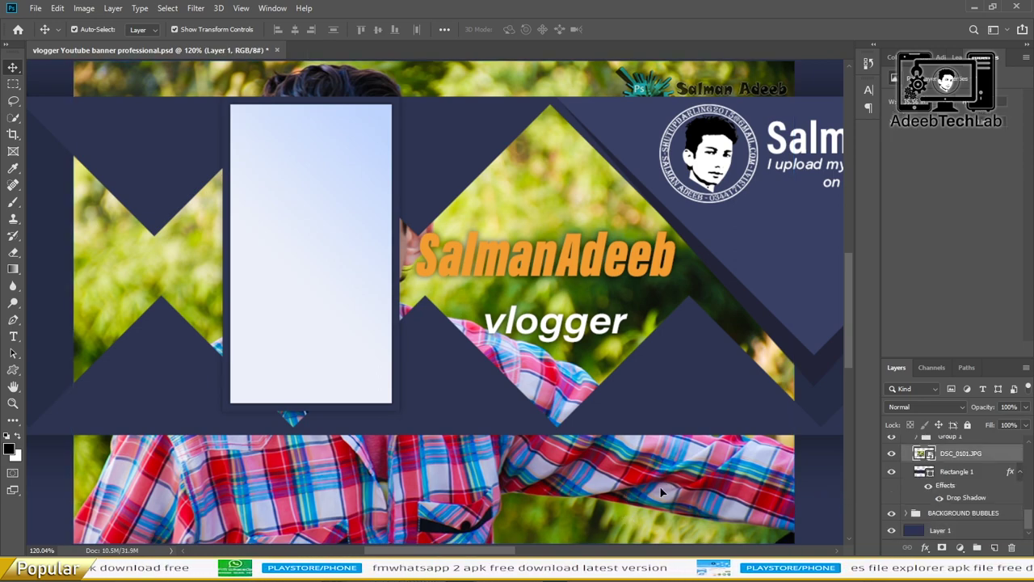
click(174, 29)
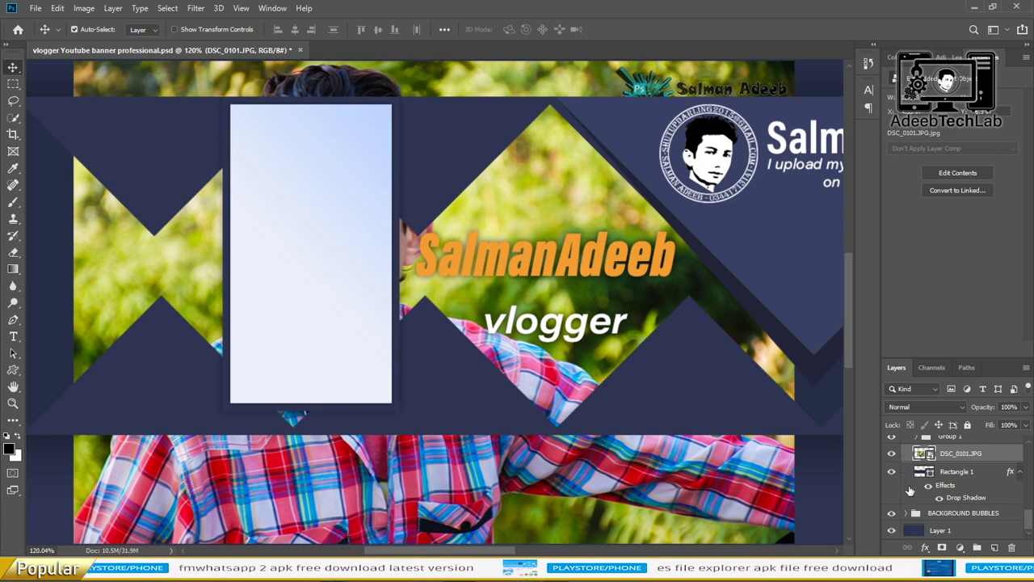
Select Rectangle 3, remove the misplaced photo, and drop DSC_0101.JPG in again above it.
scroll(910, 490, up, 3)
click(333, 239)
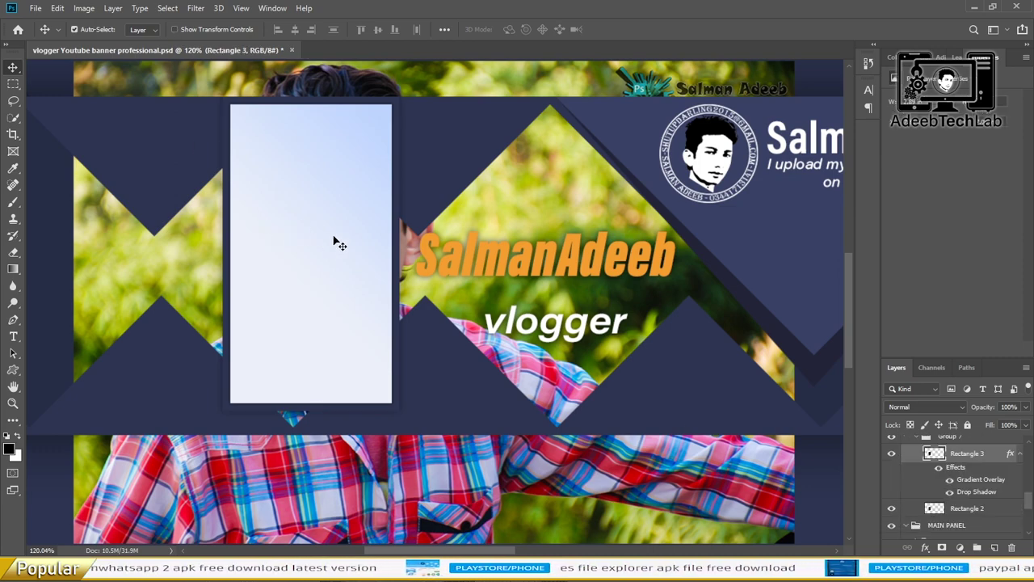
click(511, 501)
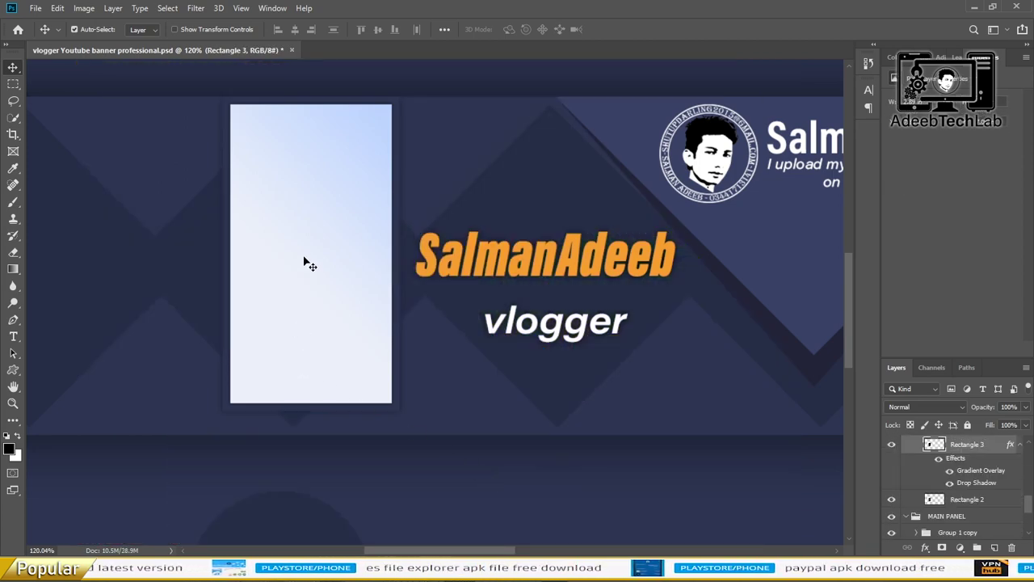
key(alt+Tab)
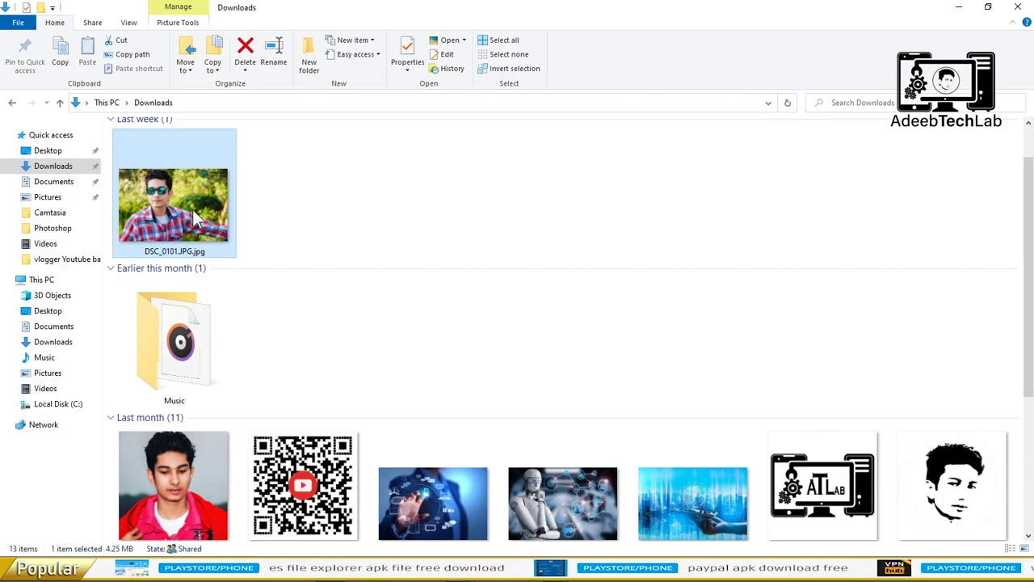
mouse_move(194, 217)
mouse_down()
mouse_move(332, 321)
mouse_move(331, 312)
mouse_up()
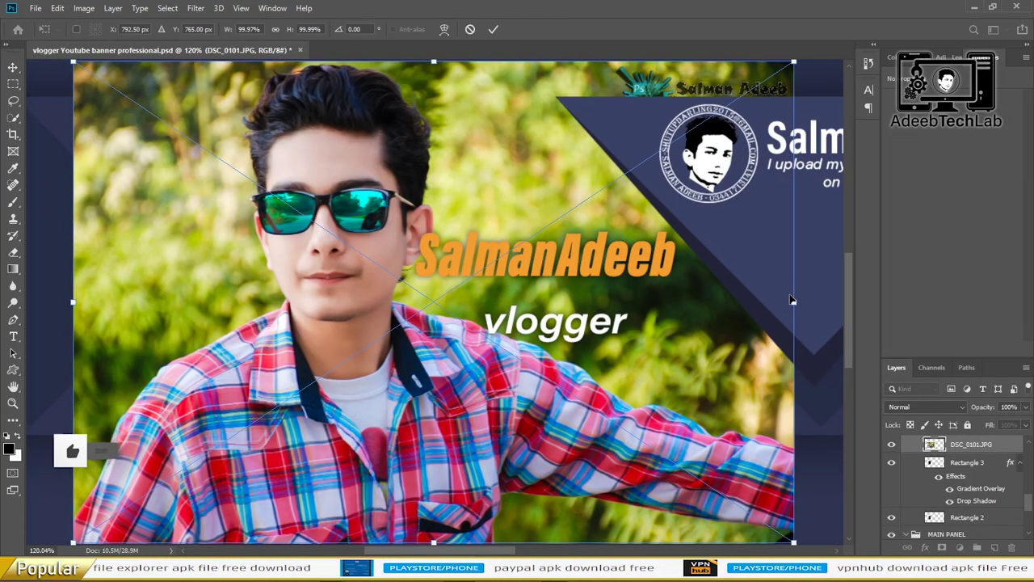
Scale the photo to about 57%, clip it to Rectangle 3, and hide the card's effects.
drag(791, 299, 487, 302)
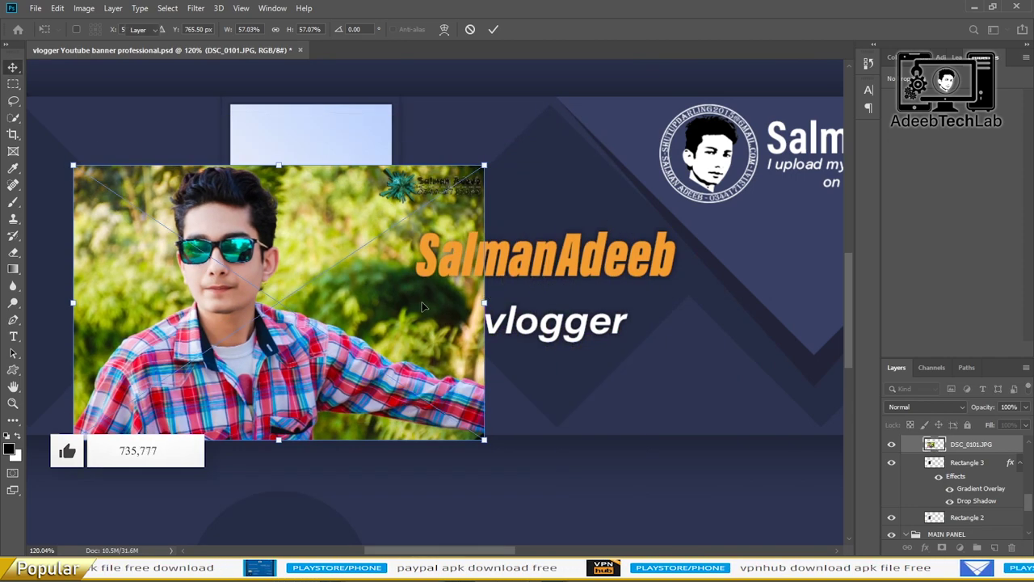
key(Return)
right_click(1001, 451)
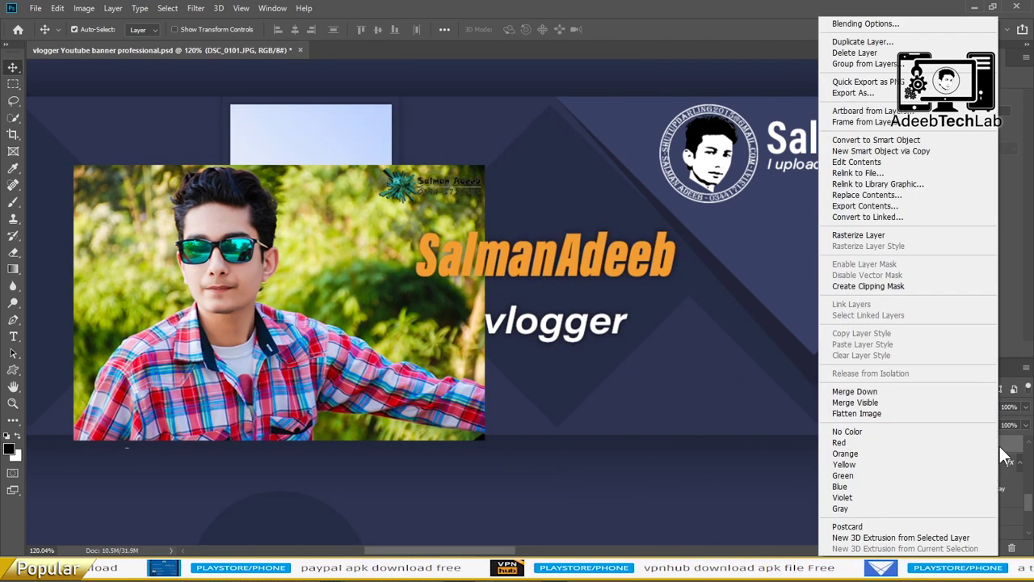
click(871, 287)
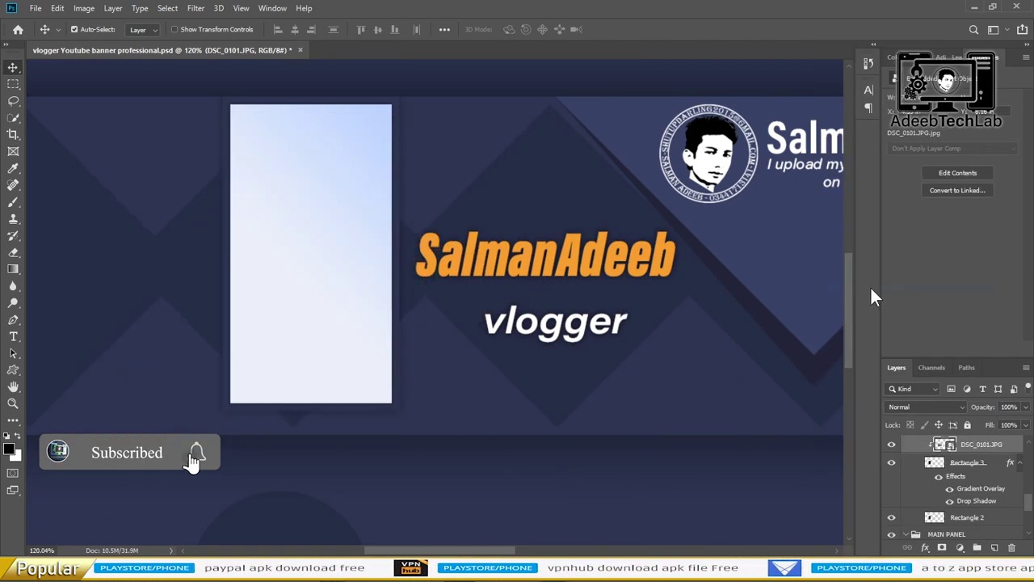
click(937, 479)
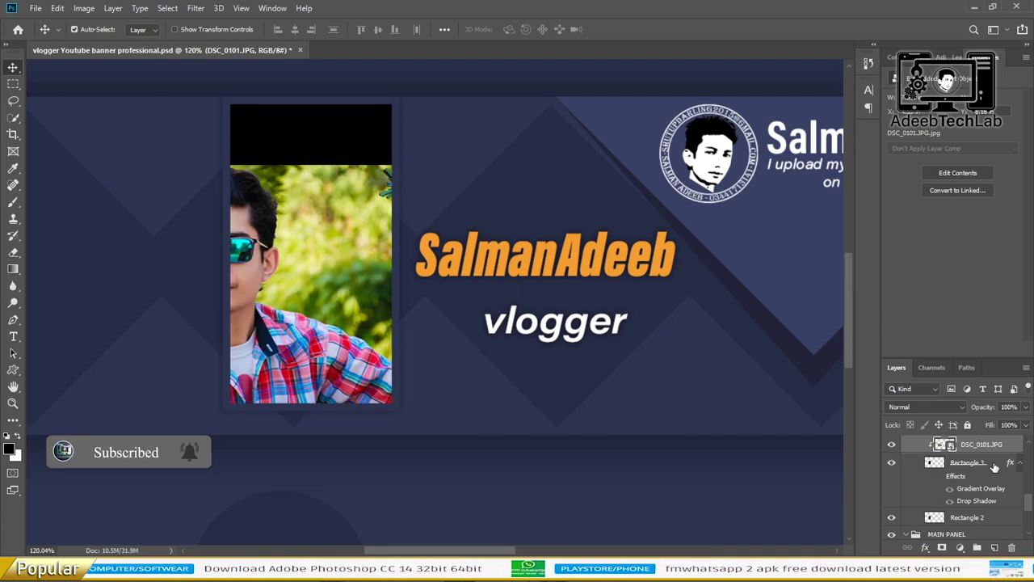
click(970, 462)
right_click(1000, 465)
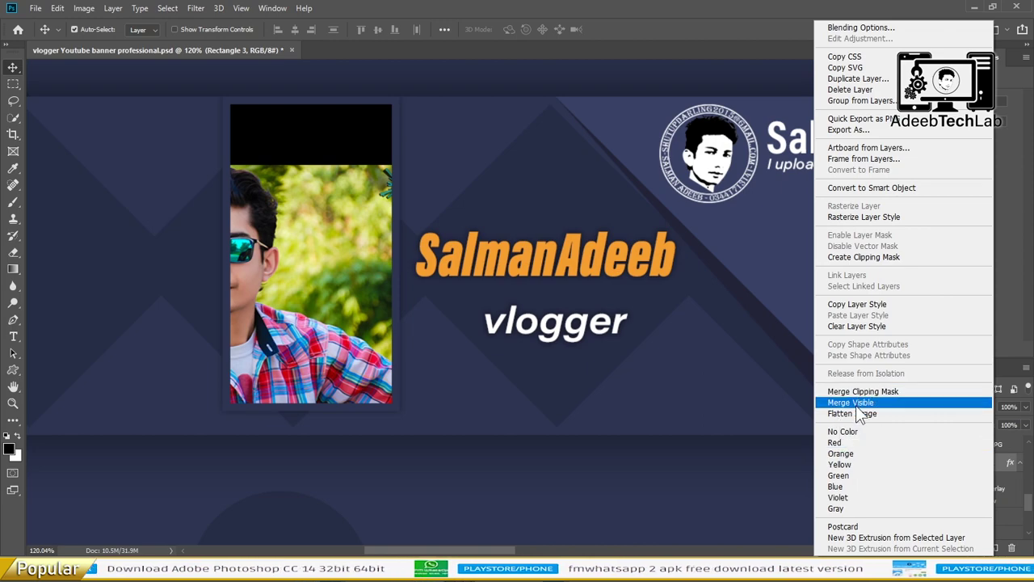
Clear Rectangle 3's layer style and scale the clipped photo to about 63% to fill it.
click(863, 327)
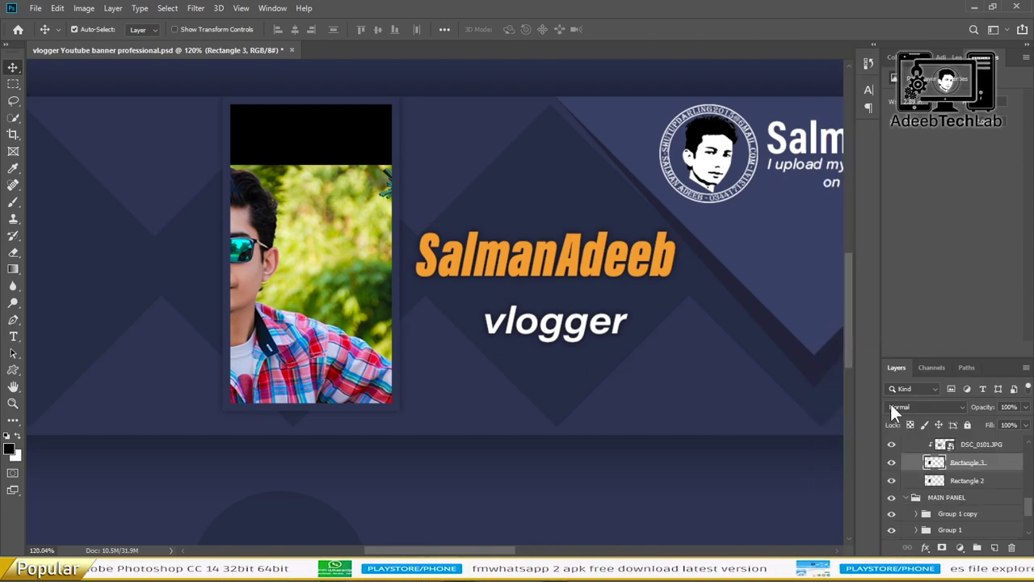
click(327, 279)
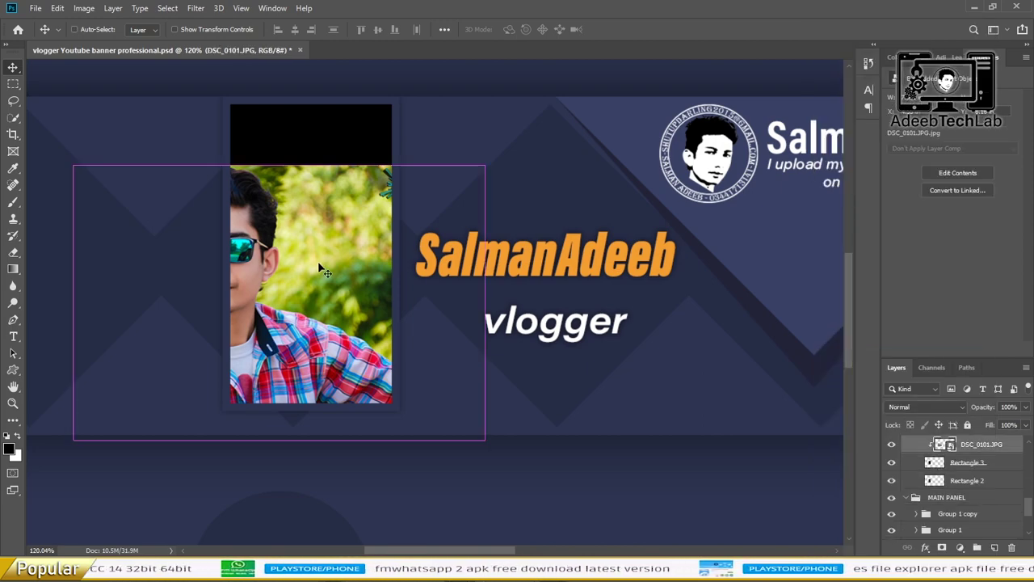
key(ctrl+t)
drag(315, 305, 376, 245)
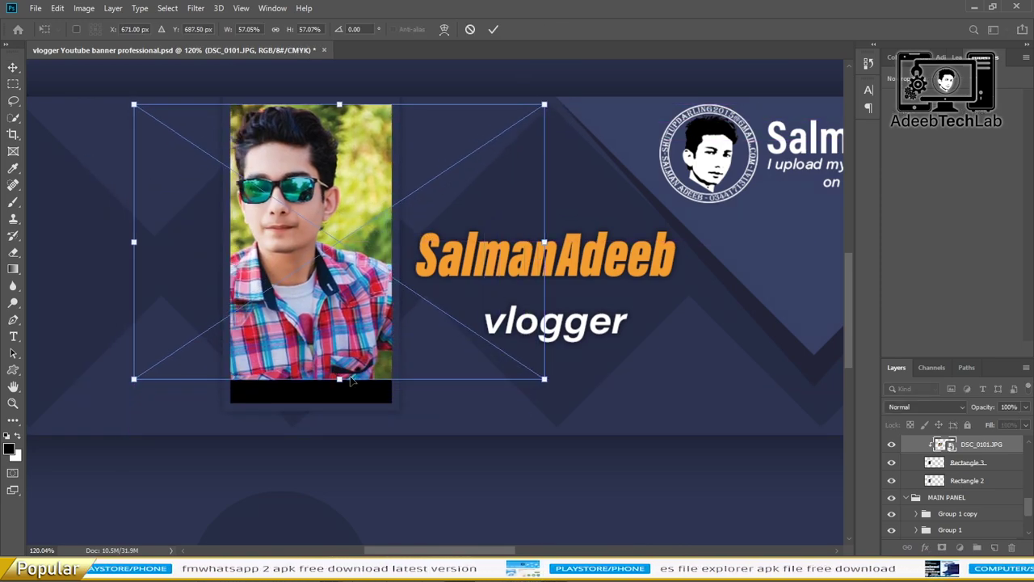
drag(340, 378, 339, 408)
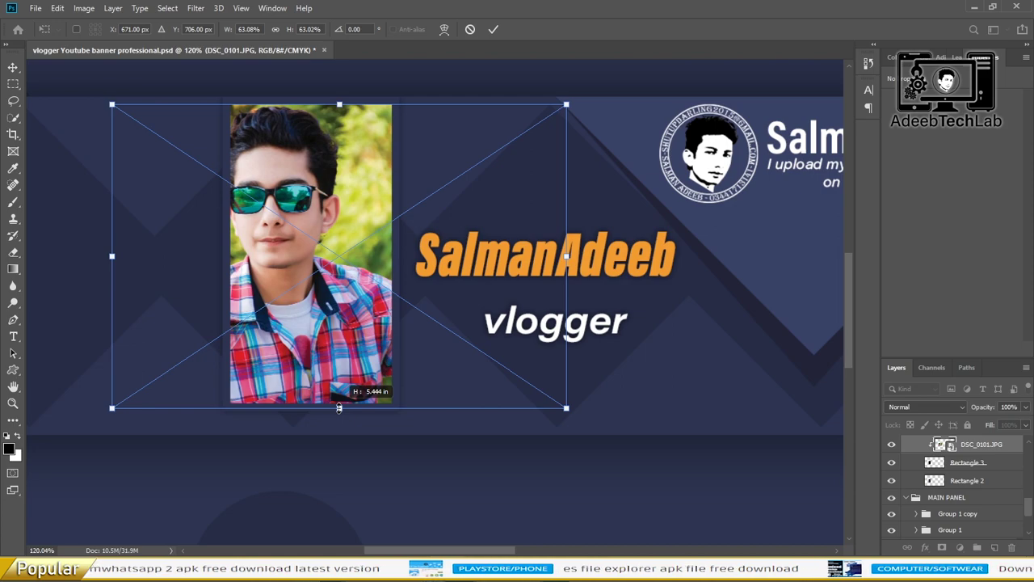
drag(324, 331, 342, 332)
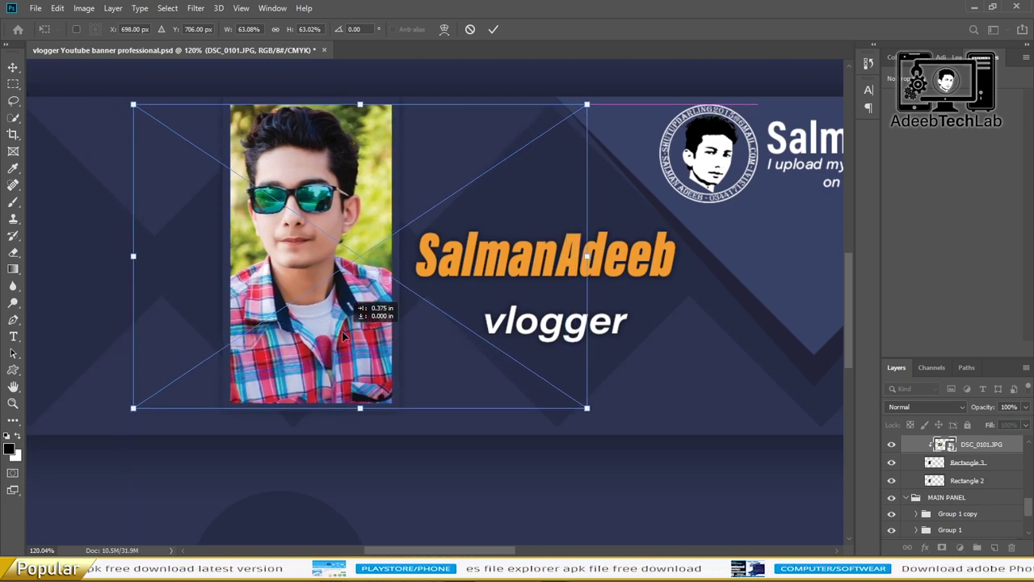
key(Return)
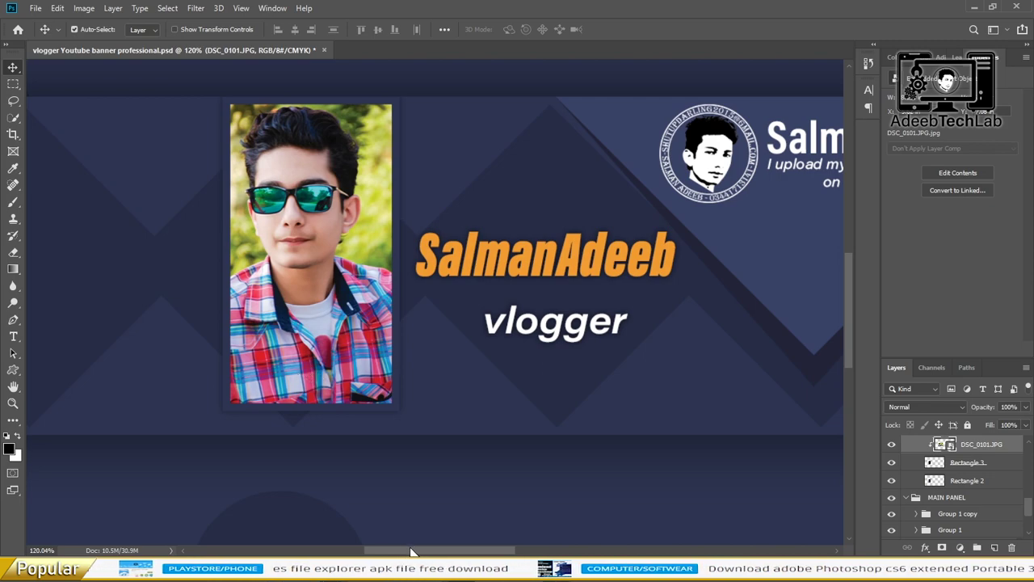
drag(410, 549, 501, 541)
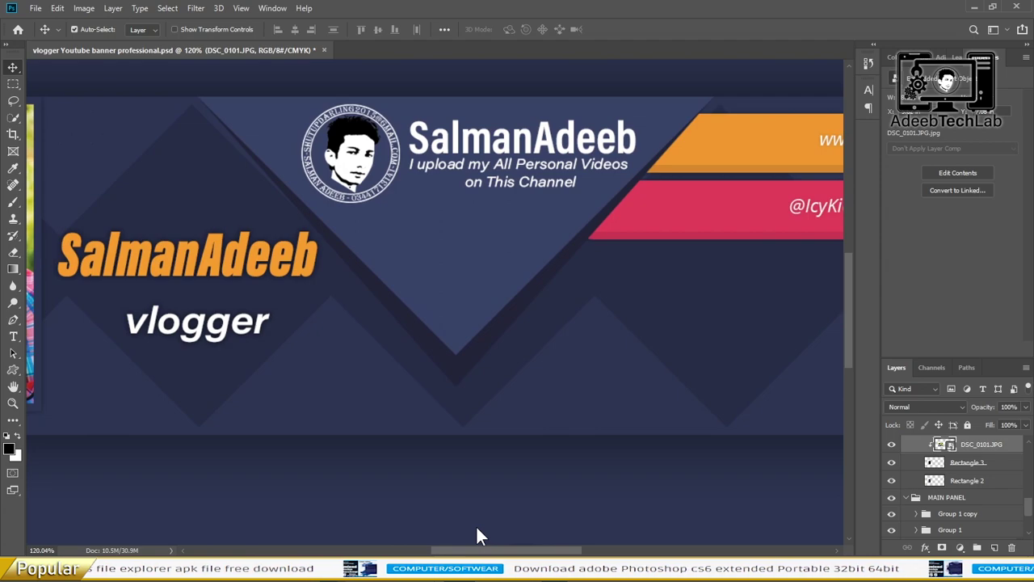
drag(502, 533, 565, 518)
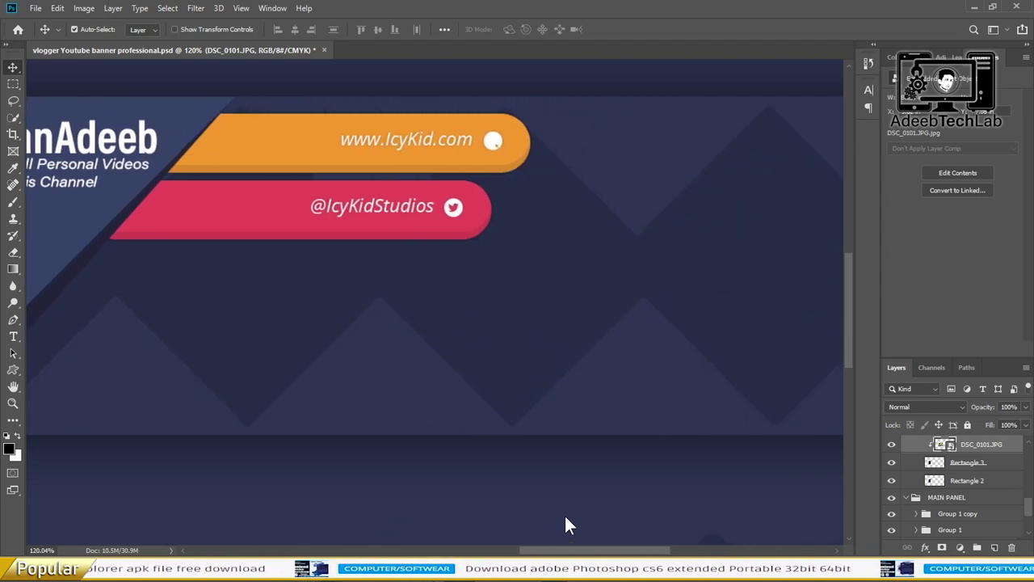
double_click(426, 142)
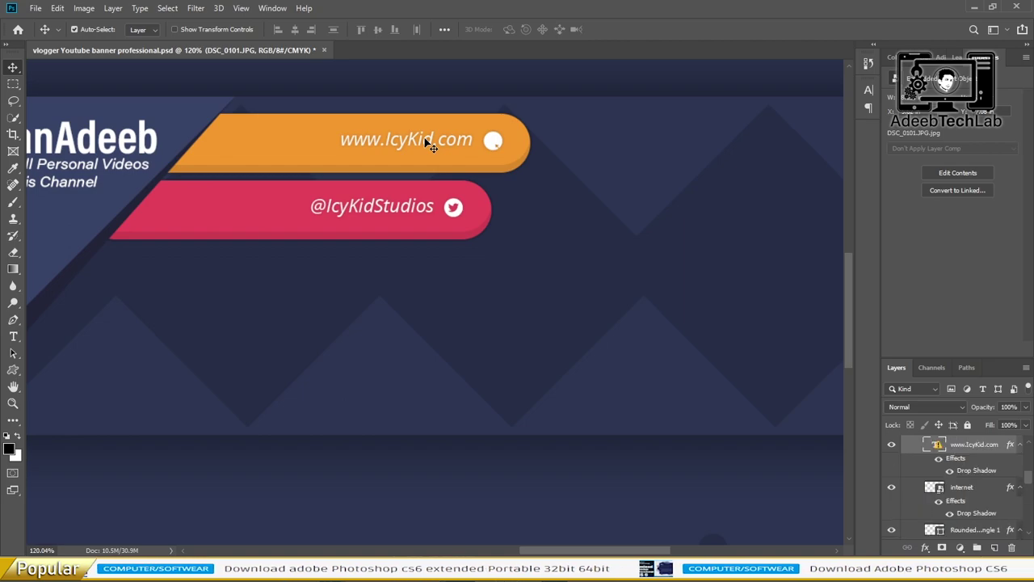
click(502, 247)
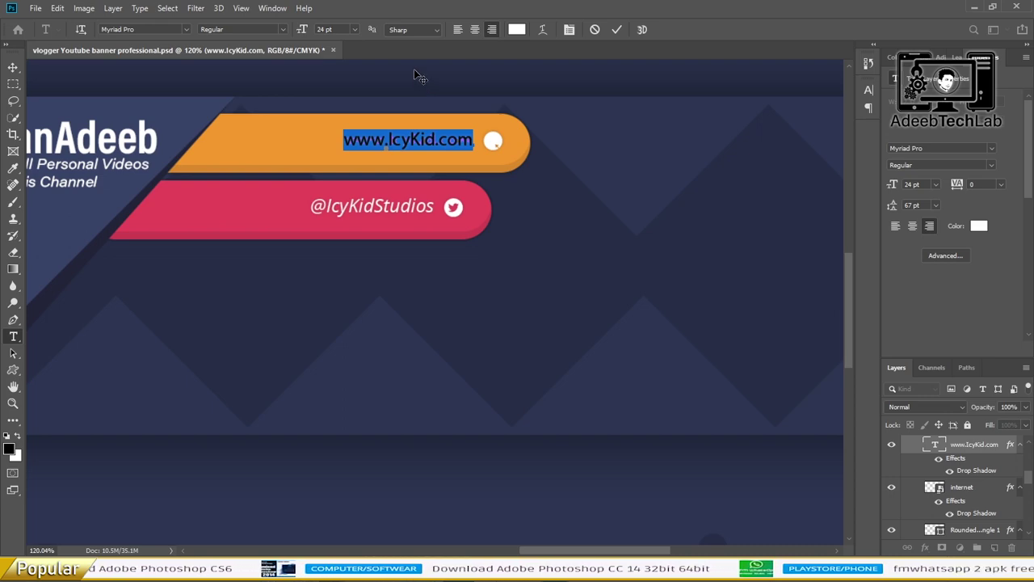
key(Right)
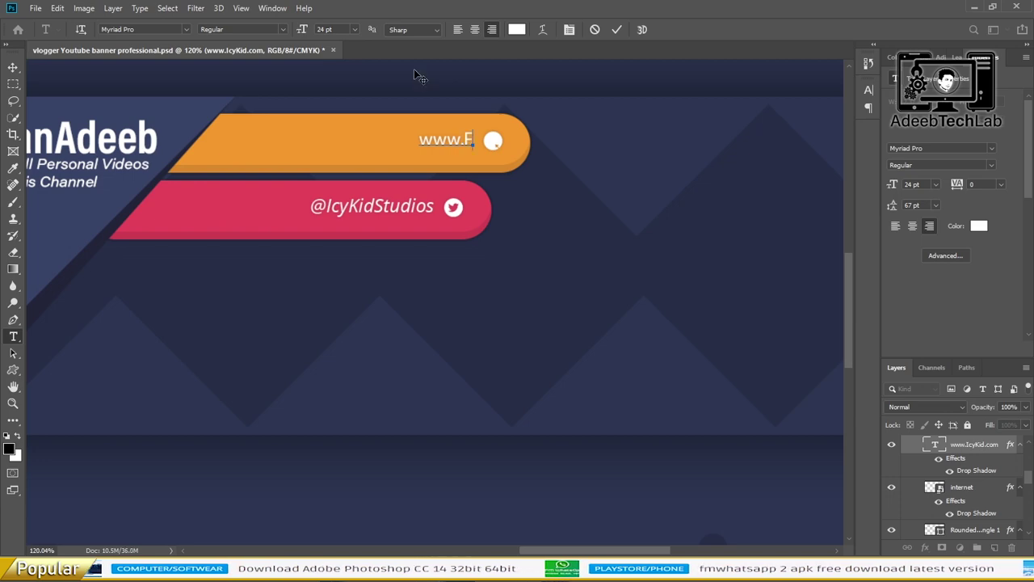
text(com/)
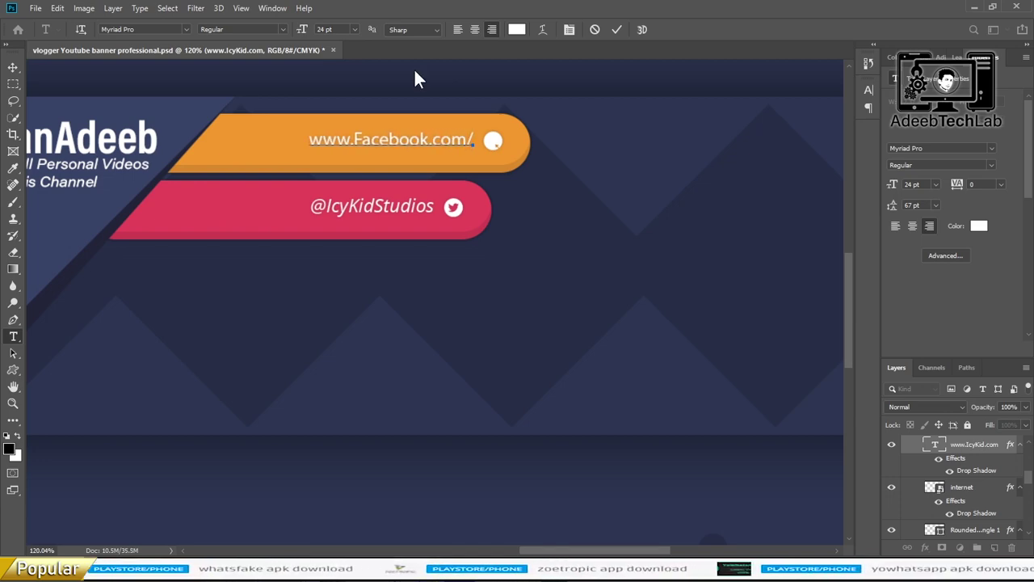
text(SalmanAdeeb2)
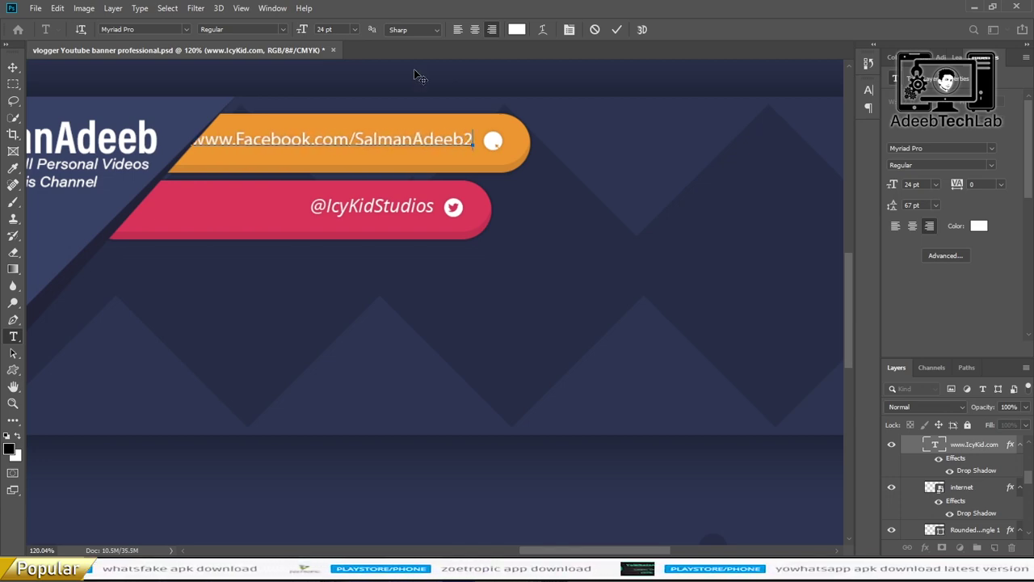
click(14, 65)
Narrow the Facebook address text from its left handle to fit the orange pill.
key(ctrl+t)
drag(192, 141, 202, 141)
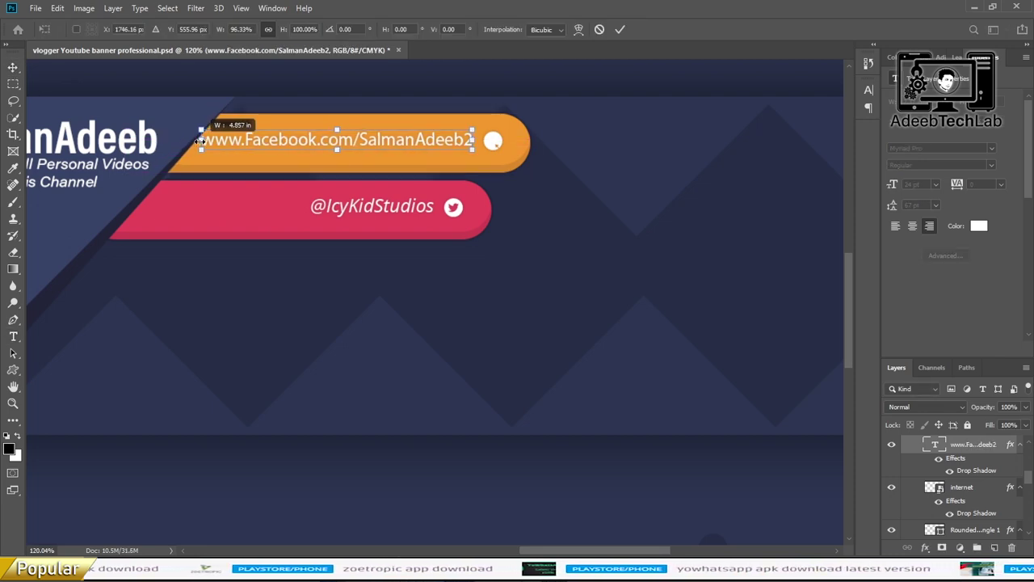
key(Return)
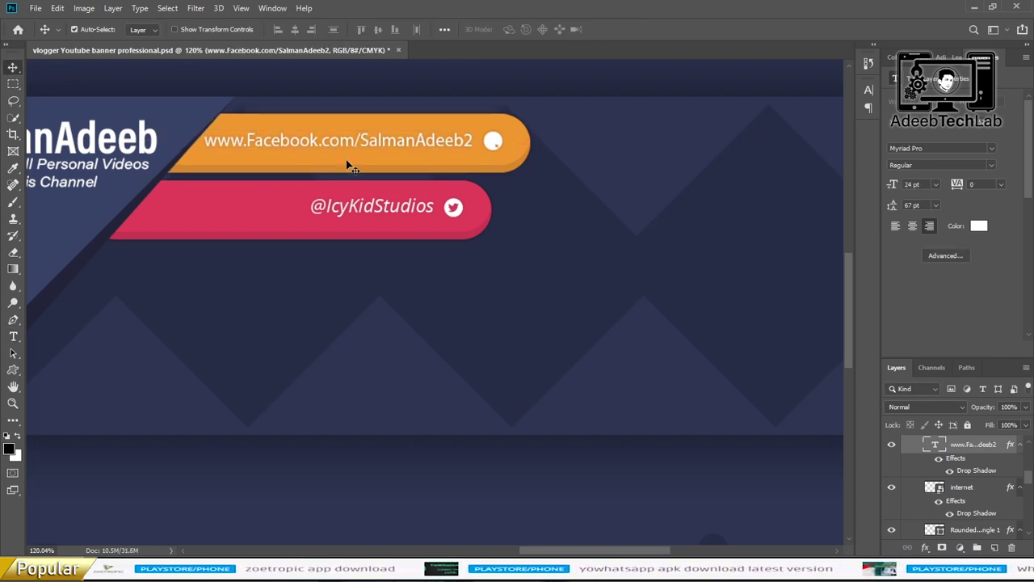
double_click(378, 212)
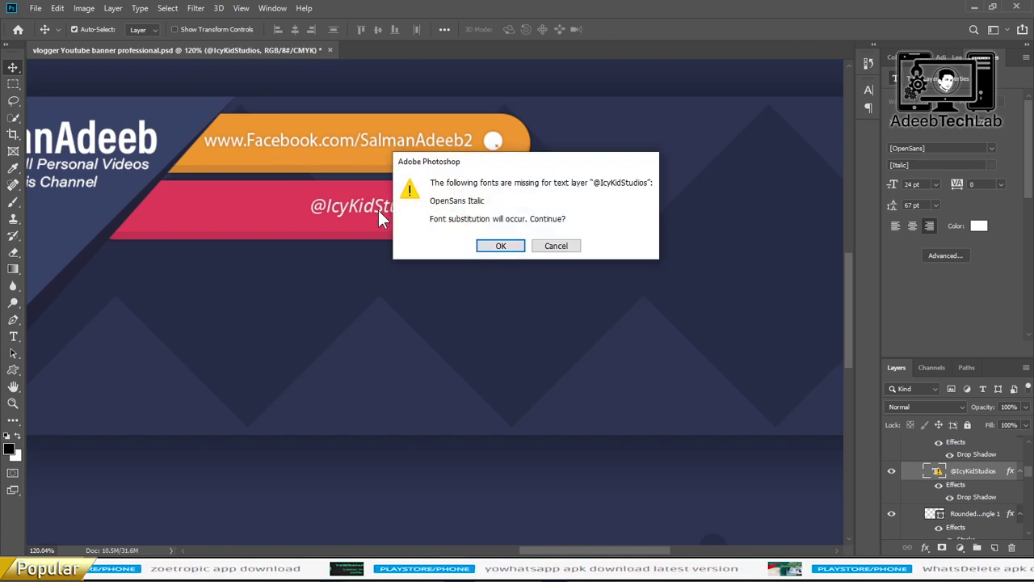
click(500, 246)
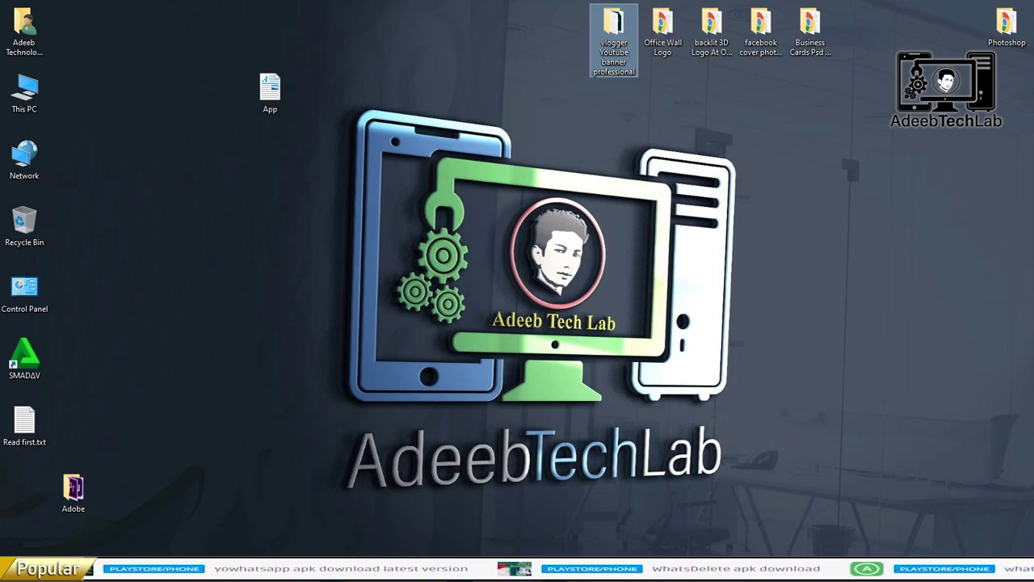
double_click(270, 87)
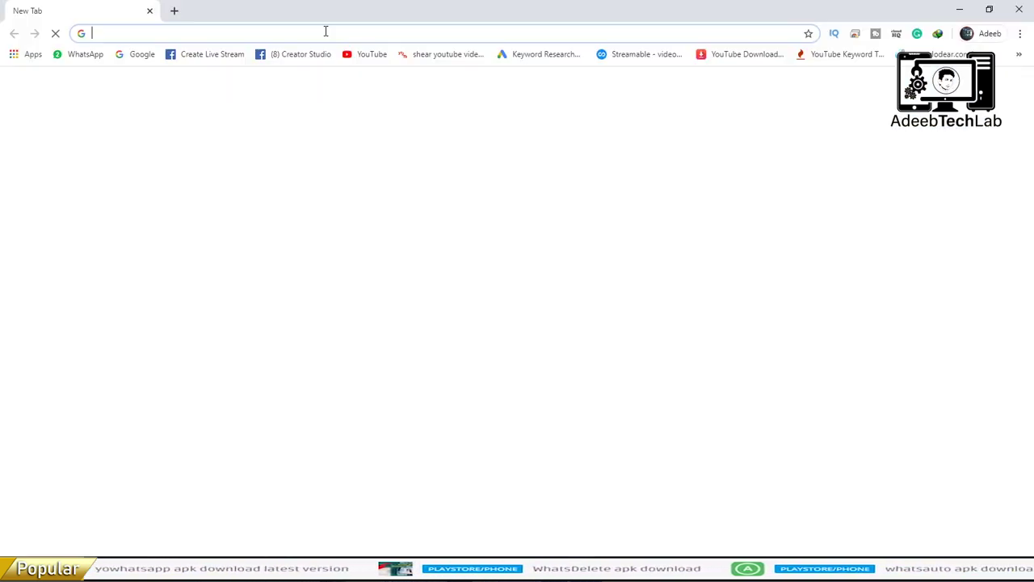
text(salman)
key(Down)
key(Down)
key(Down)
key(Down)
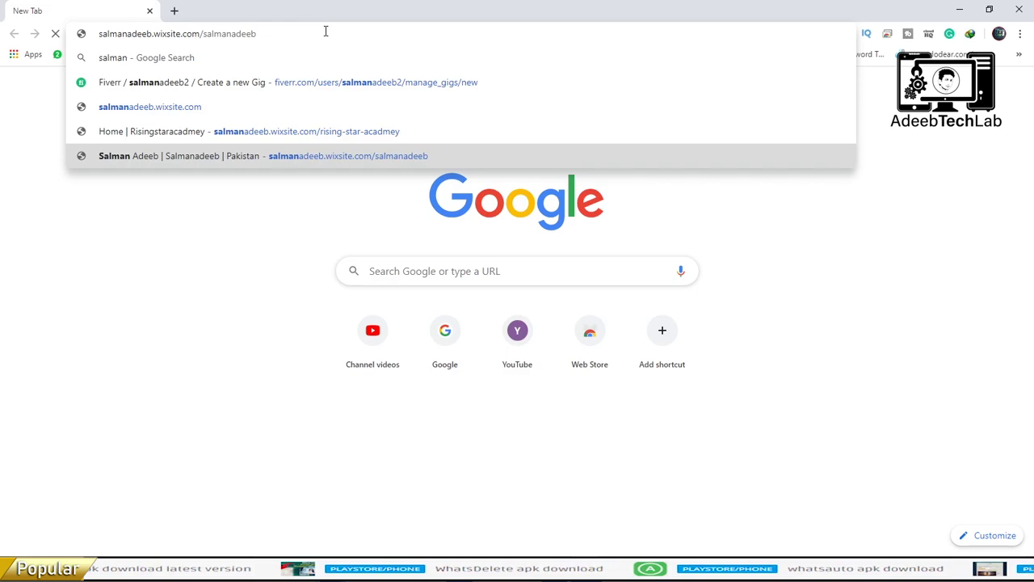
click(326, 30)
key(alt+Tab)
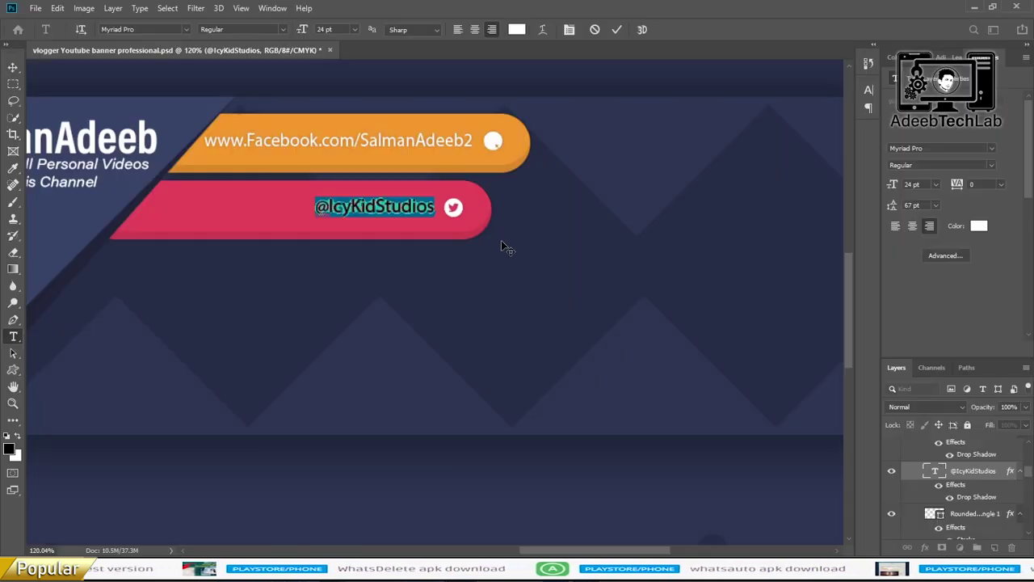
scroll(488, 260, up, 3)
scroll(558, 324, up, 4)
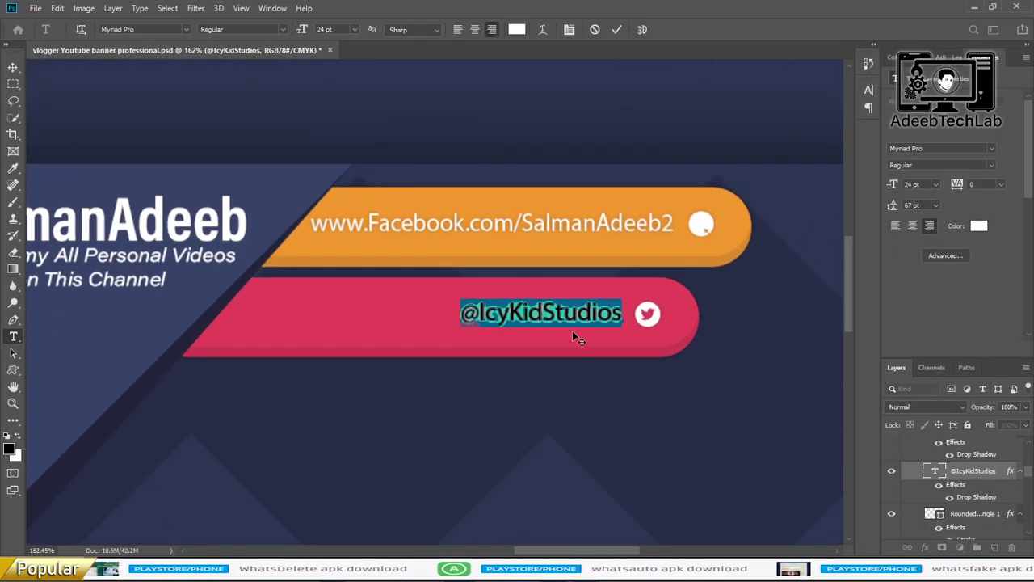
key(ctrl+v)
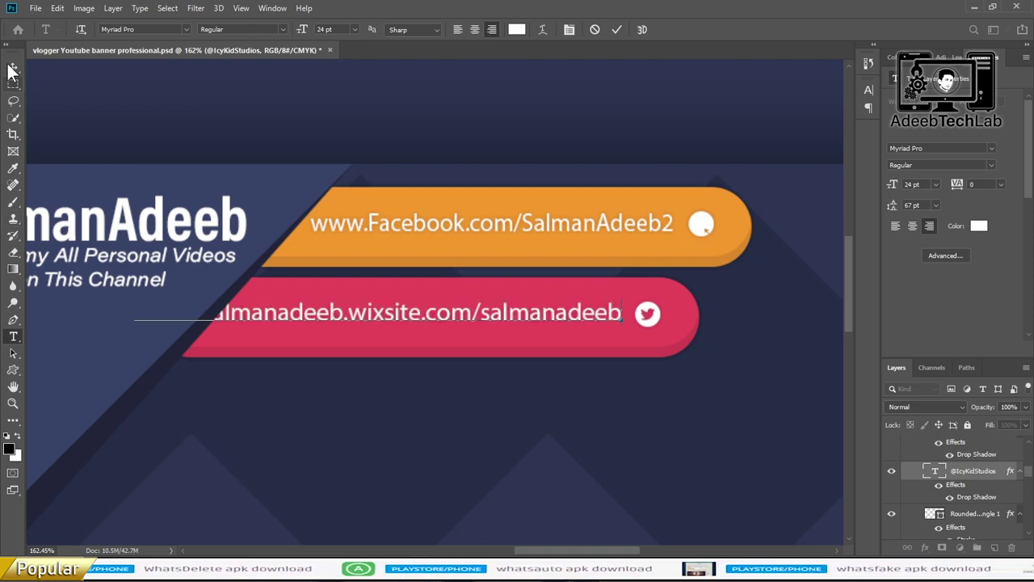
click(13, 67)
drag(286, 319, 482, 321)
key(t)
drag(408, 311, 307, 310)
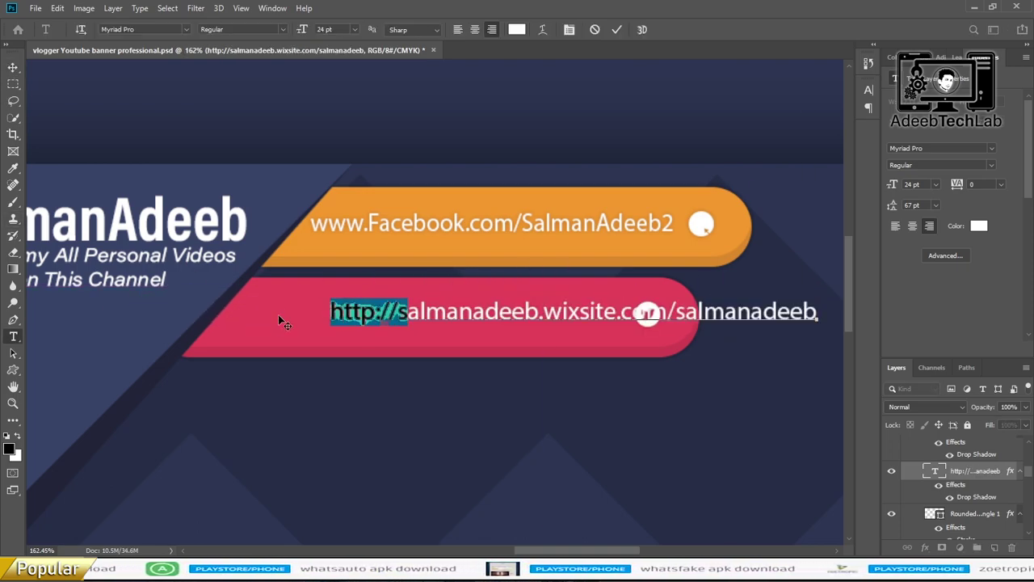
text(www.S)
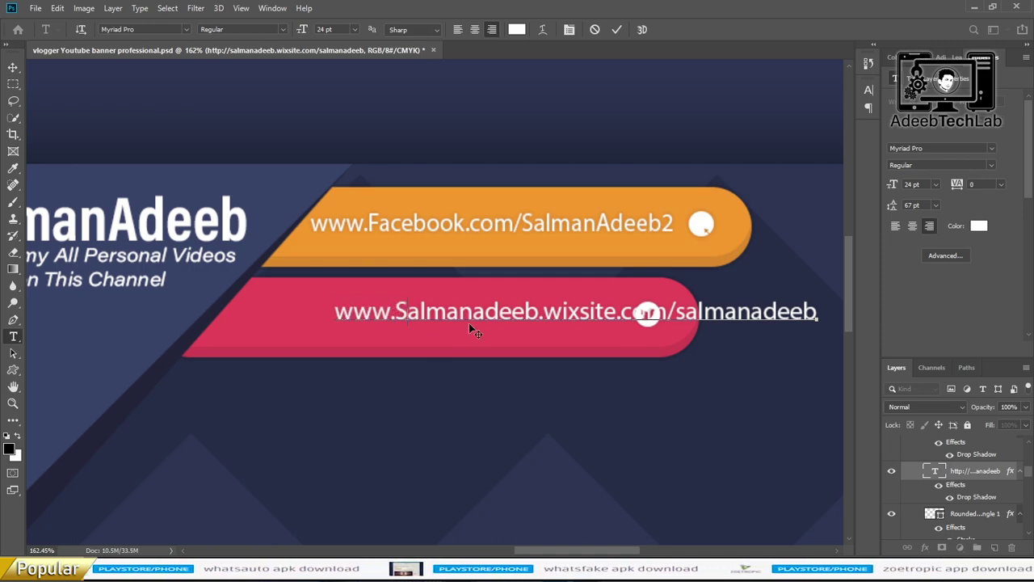
text(A)
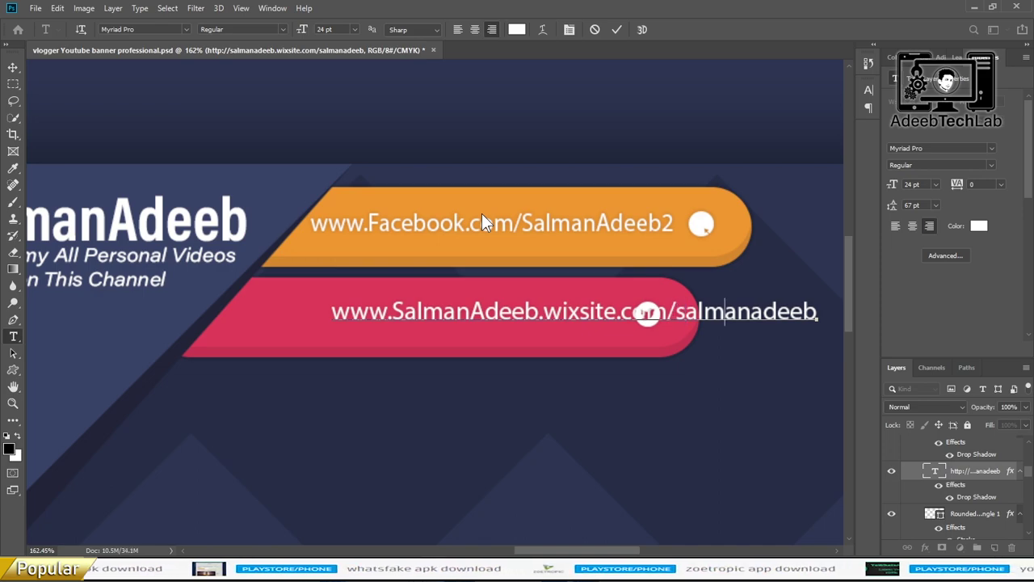
text(S)
key(Right)
key(Right)
key(Right)
key(shift+Right)
text(A)
click(13, 67)
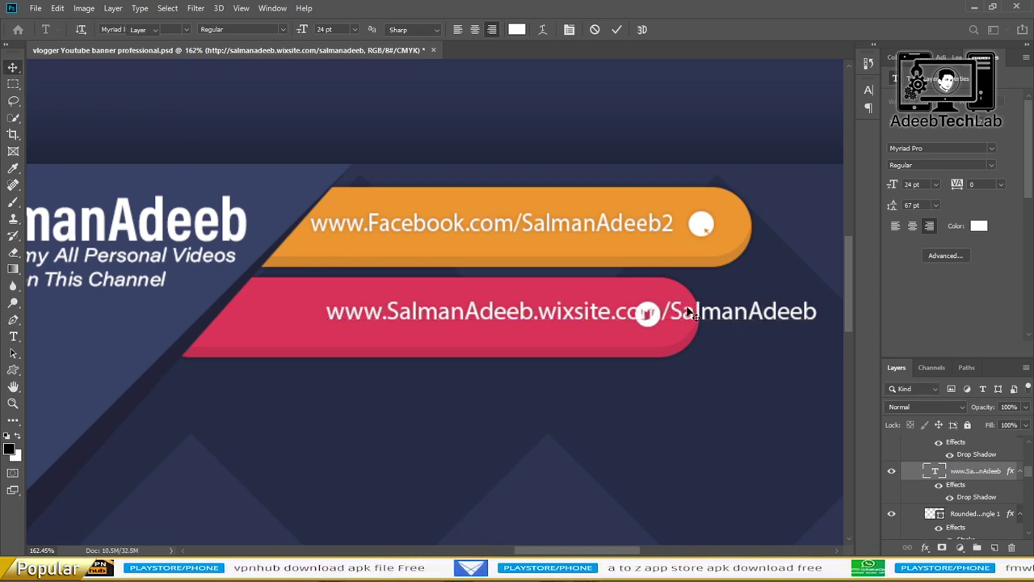
mouse_move(738, 318)
mouse_down()
mouse_move(634, 321)
mouse_move(600, 288)
mouse_move(626, 261)
mouse_move(545, 319)
mouse_up()
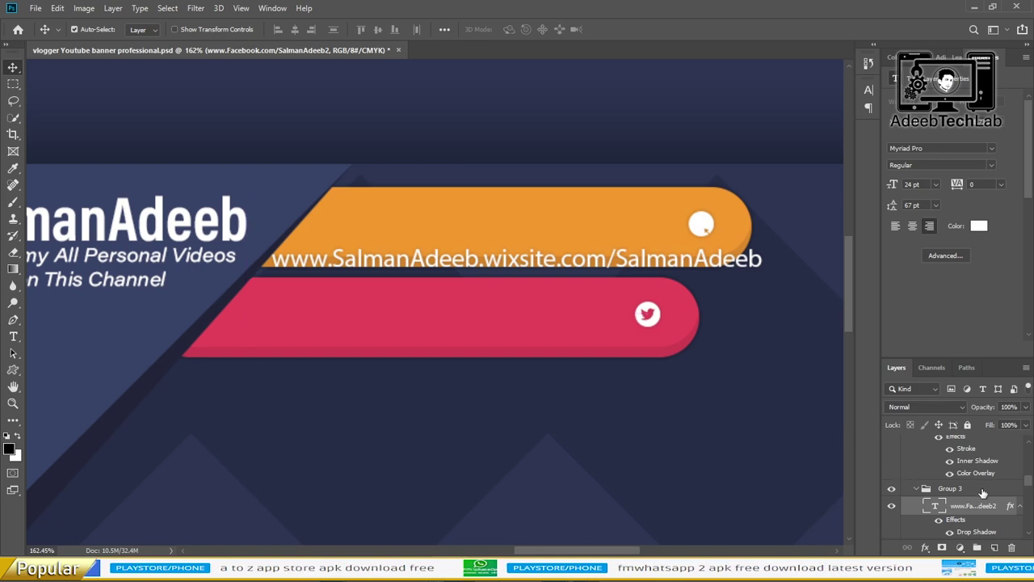
Reorder the wixsite text layer and lower the address toward the red bar.
scroll(982, 496, up, 1)
scroll(978, 517, up, 1)
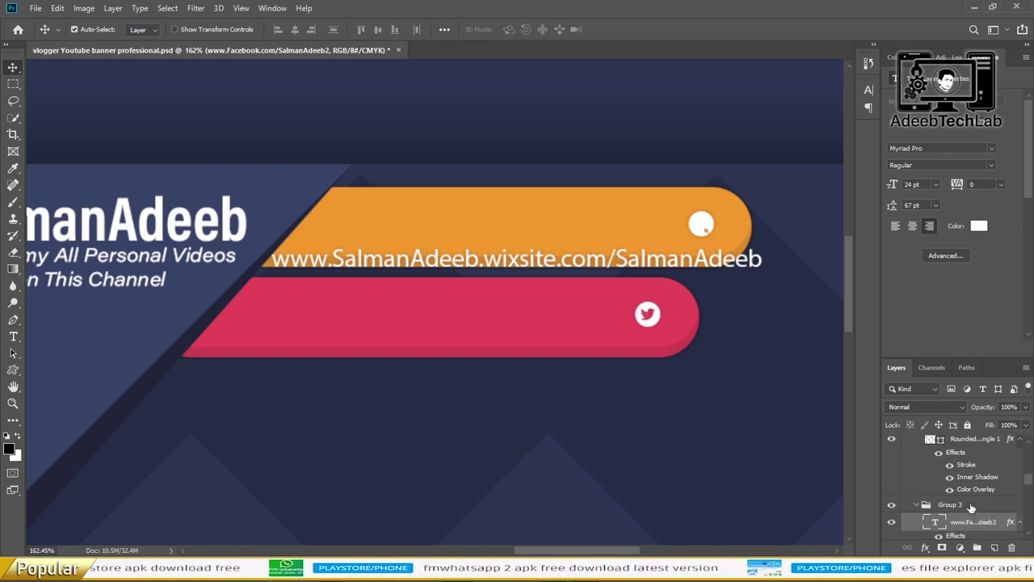
scroll(971, 507, up, 1)
mouse_move(969, 520)
mouse_down()
mouse_move(952, 441)
mouse_move(967, 486)
mouse_up()
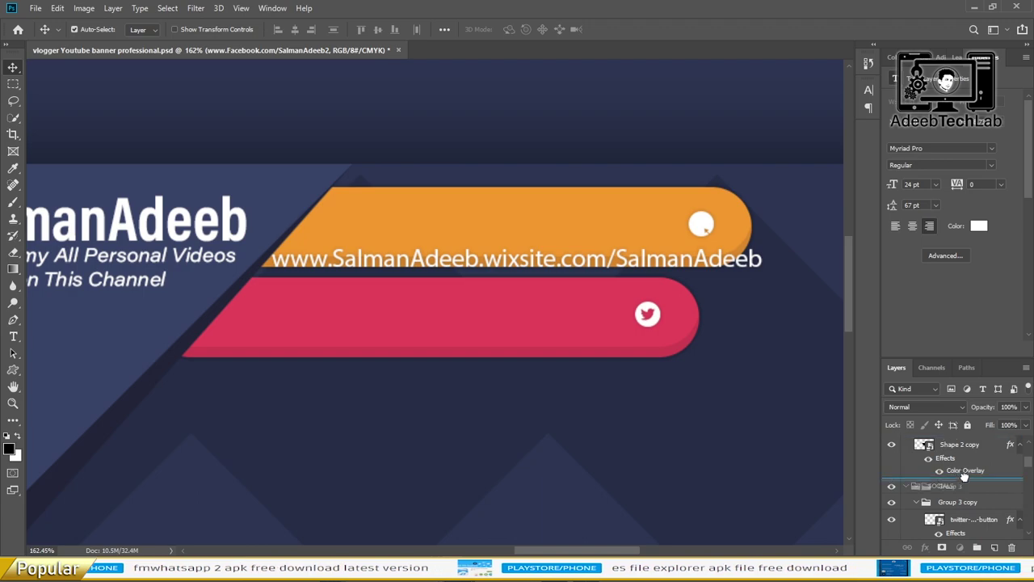
drag(966, 486, 957, 485)
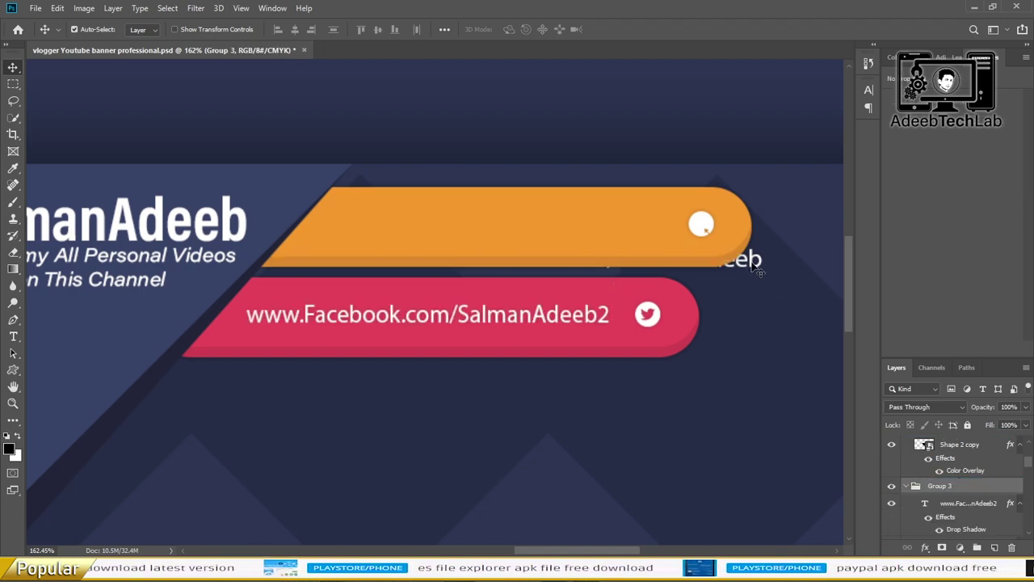
mouse_move(752, 266)
mouse_down()
mouse_move(740, 304)
mouse_move(746, 285)
mouse_up()
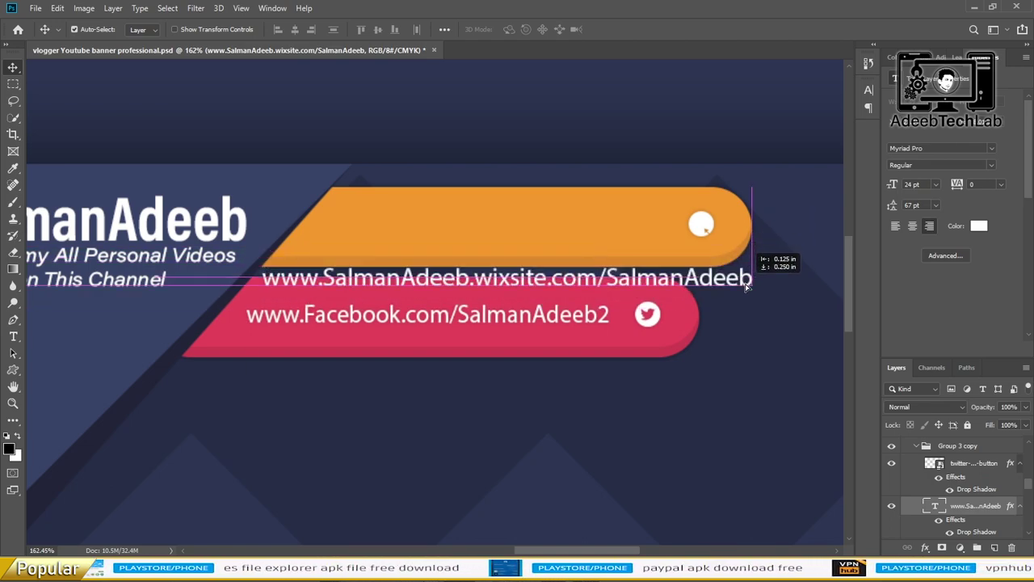
drag(747, 285, 746, 295)
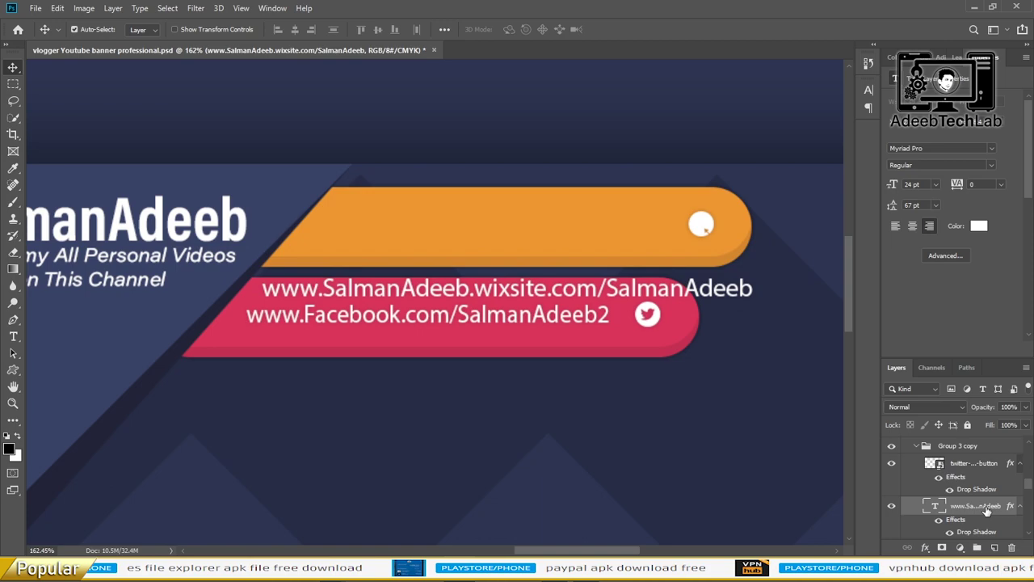
Restack the wixsite layer below Shape 2 copy and move the address onto the orange bar.
drag(986, 509, 970, 449)
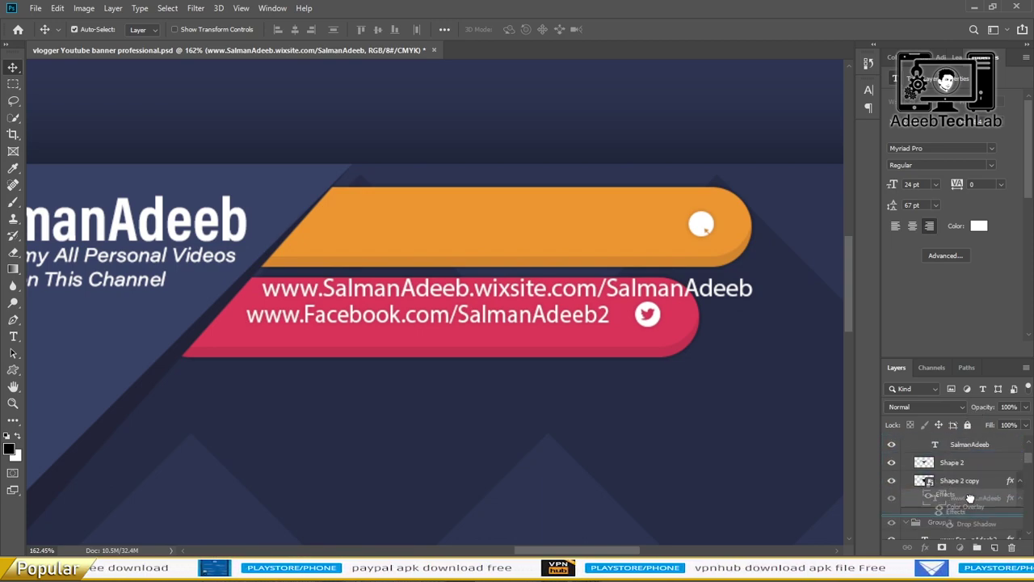
drag(970, 449, 970, 499)
drag(735, 300, 788, 232)
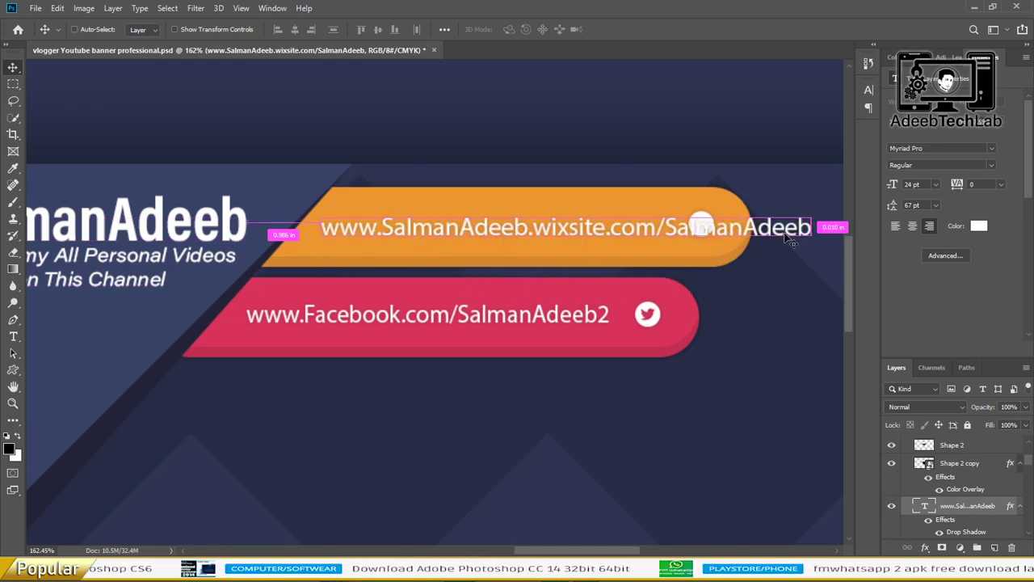
Narrow the wixsite address to about 74% and delete the white circle icon from the orange bar.
key(ctrl+t)
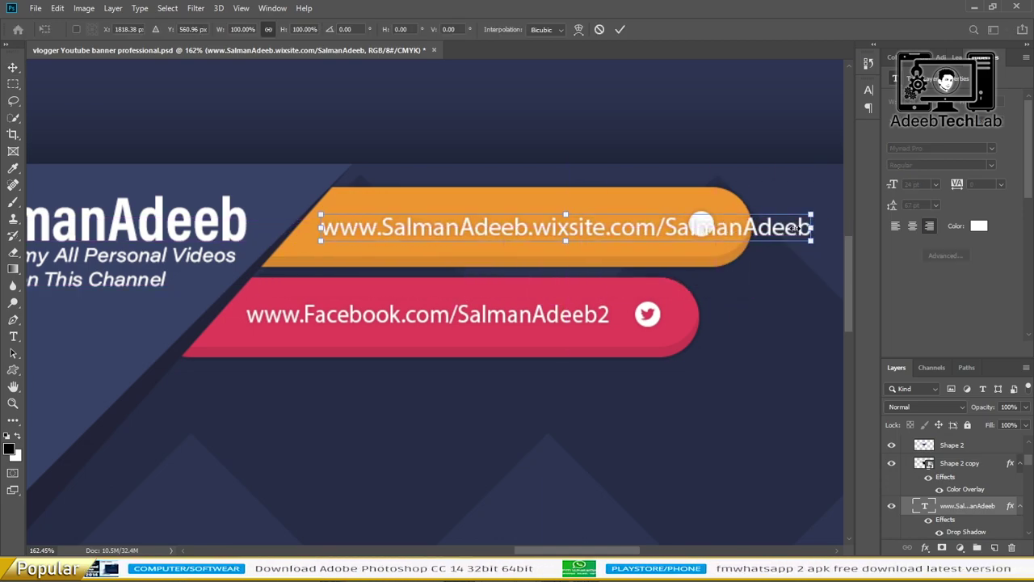
drag(810, 228, 685, 227)
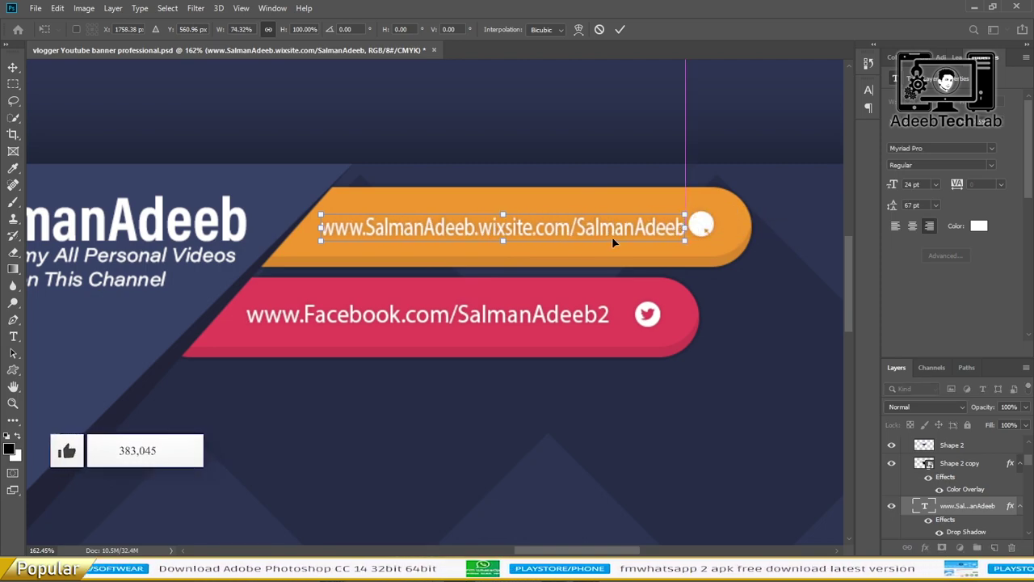
drag(588, 234, 578, 230)
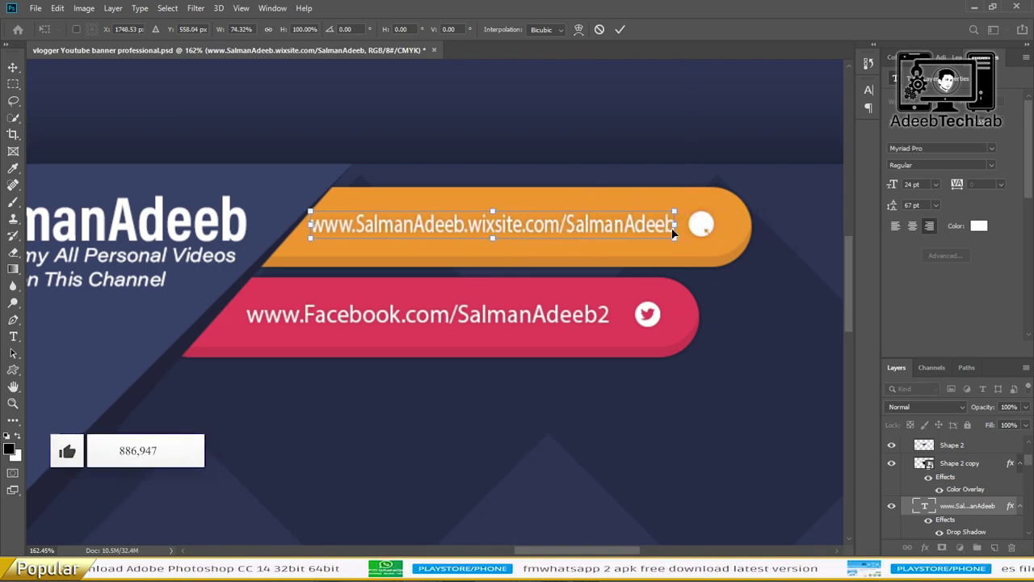
key(Return)
click(704, 228)
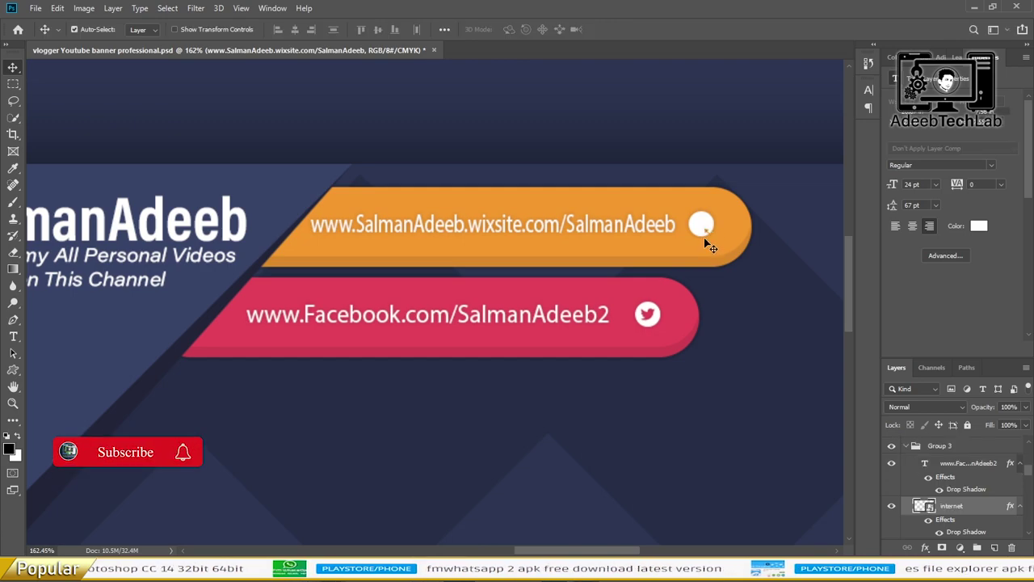
key(Delete)
Widen the wixsite address to about 114% and delete the Twitter icon from the red bar.
click(662, 229)
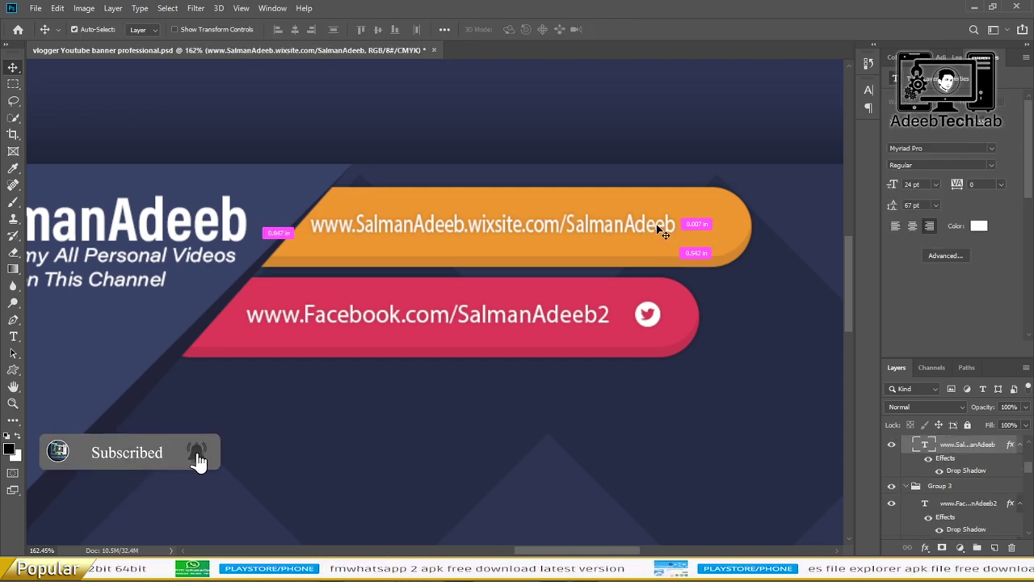
key(ctrl+t)
drag(677, 225, 730, 225)
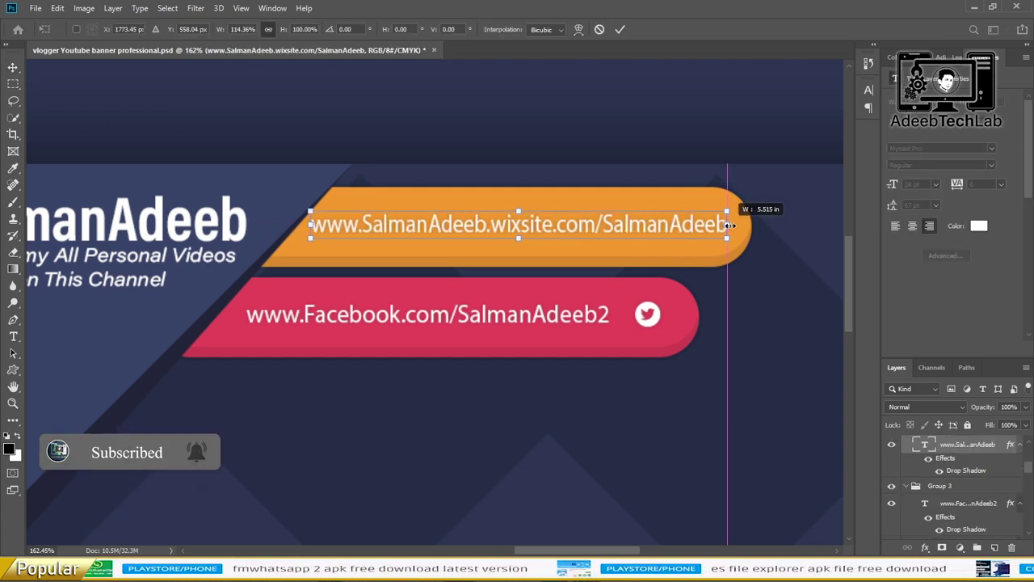
key(Return)
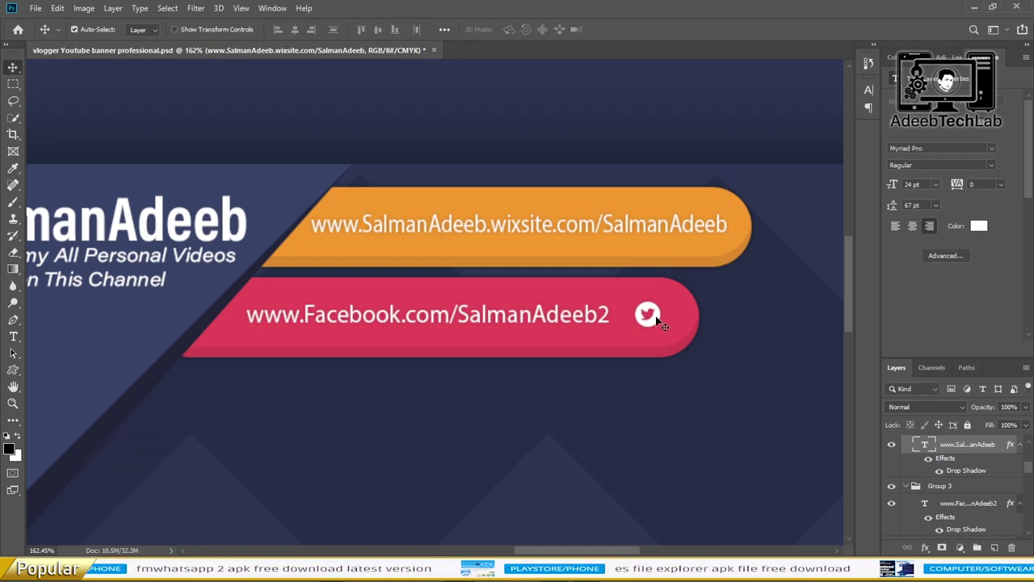
click(653, 320)
key(Delete)
Stretch the Facebook address to about 121% width and make it slightly taller.
click(587, 321)
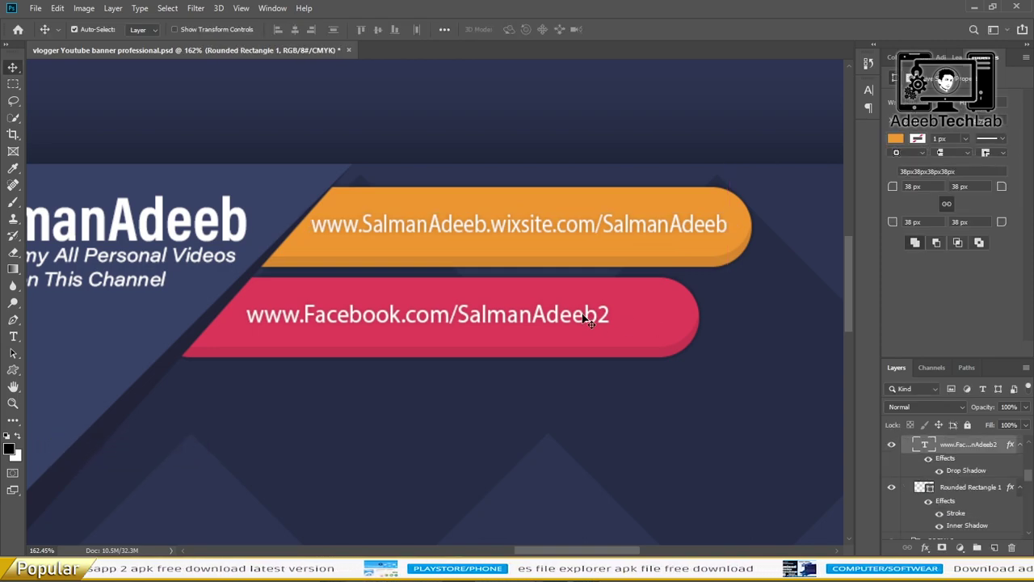
key(ctrl+t)
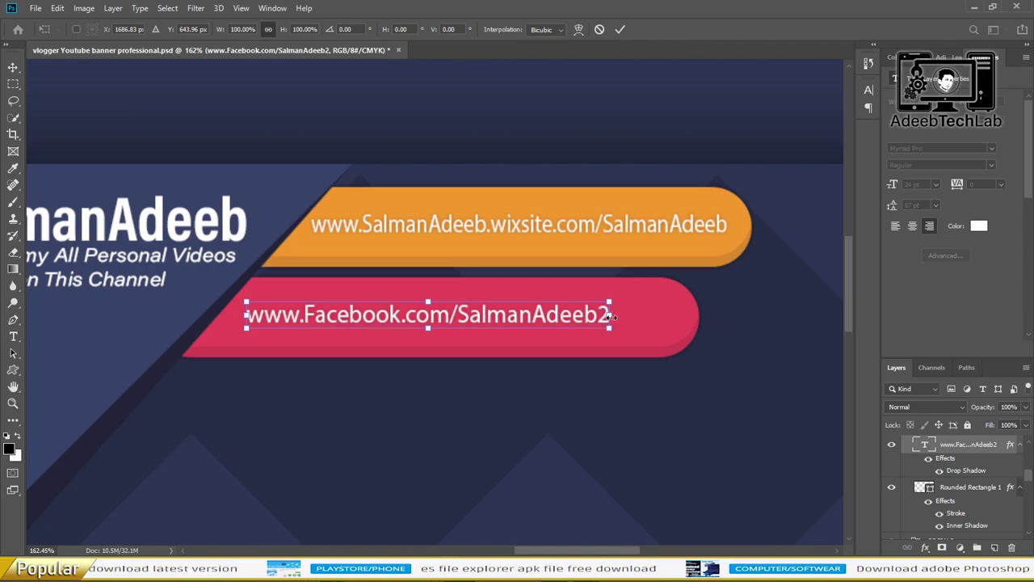
drag(610, 317, 675, 316)
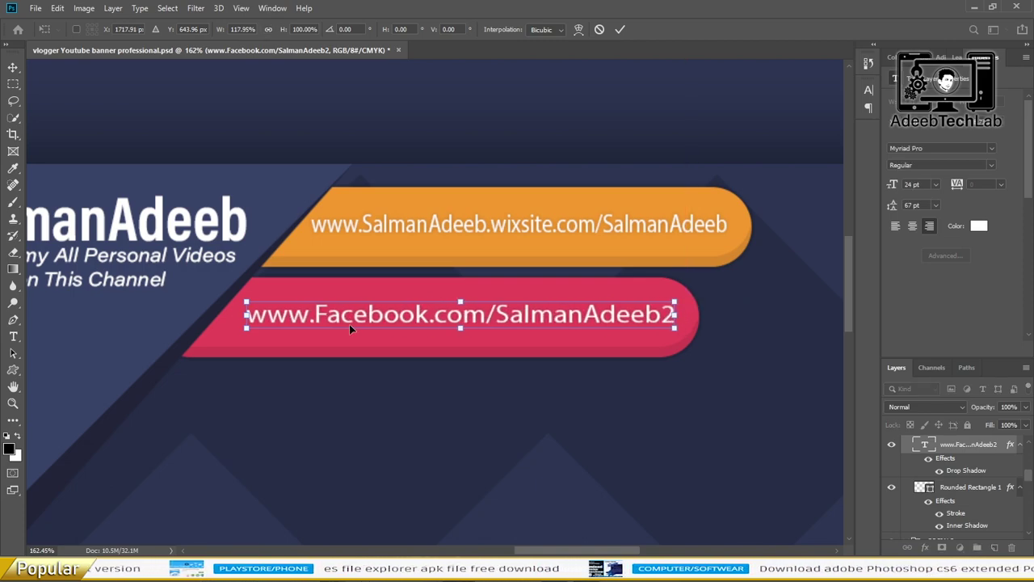
drag(243, 317, 235, 316)
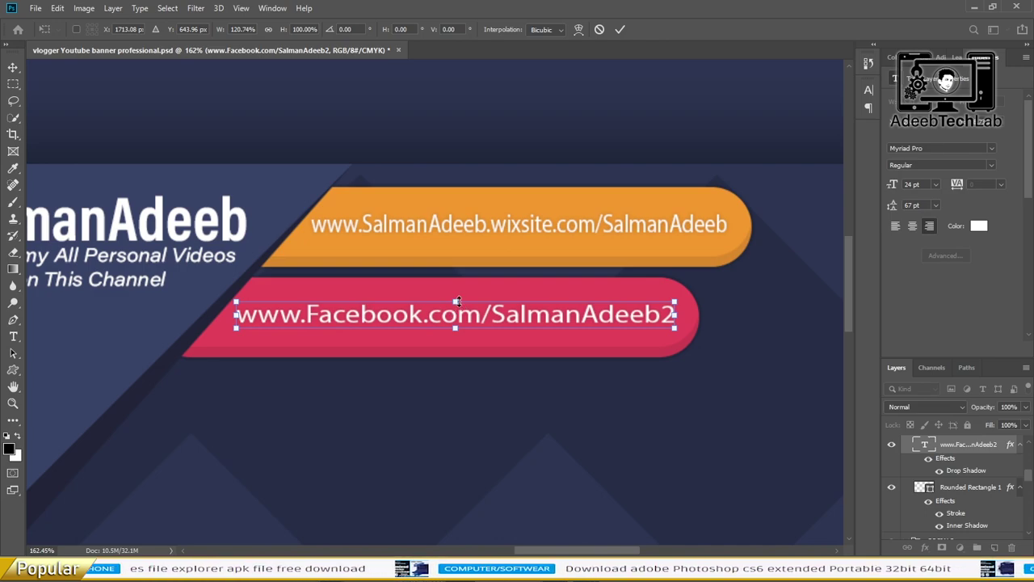
drag(456, 300, 454, 295)
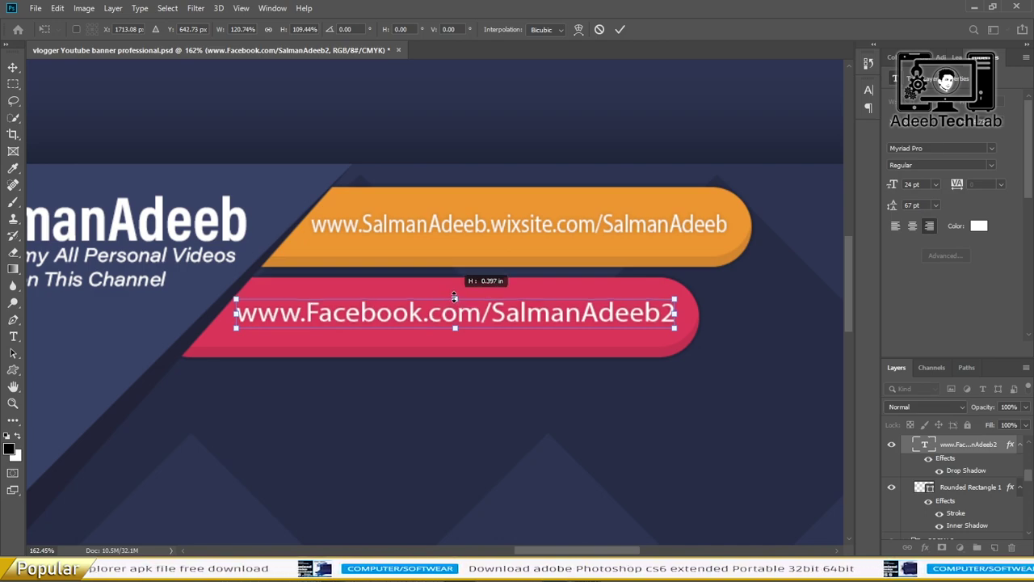
key(Return)
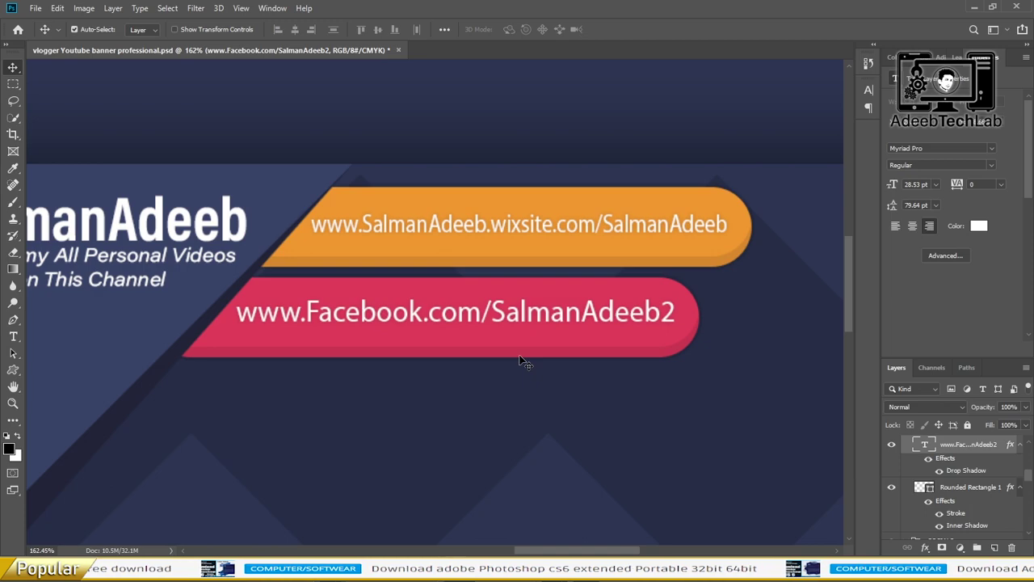
Select the Facebook bar group, Group 3 copy, in the Layers panel.
click(647, 340)
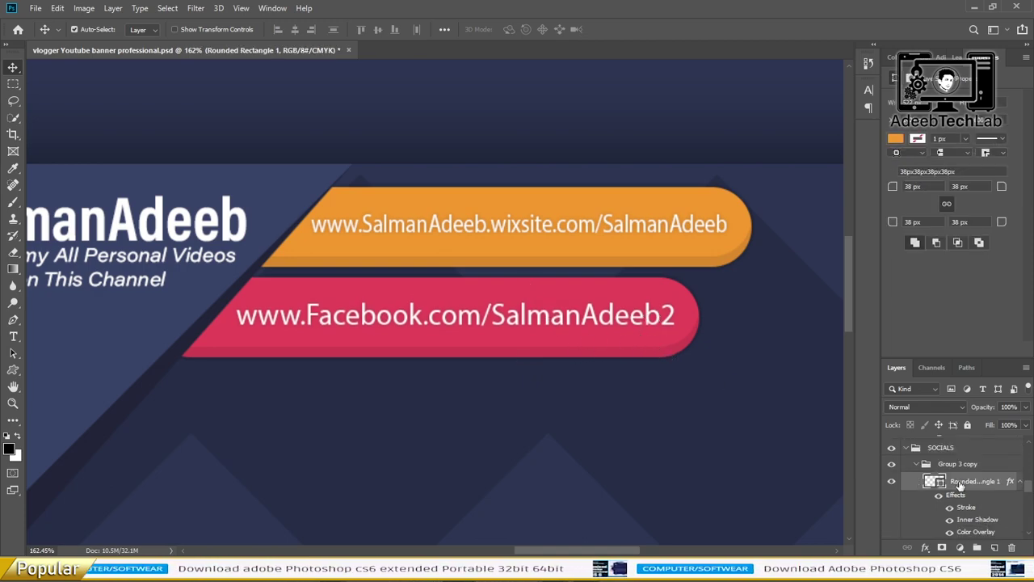
click(917, 465)
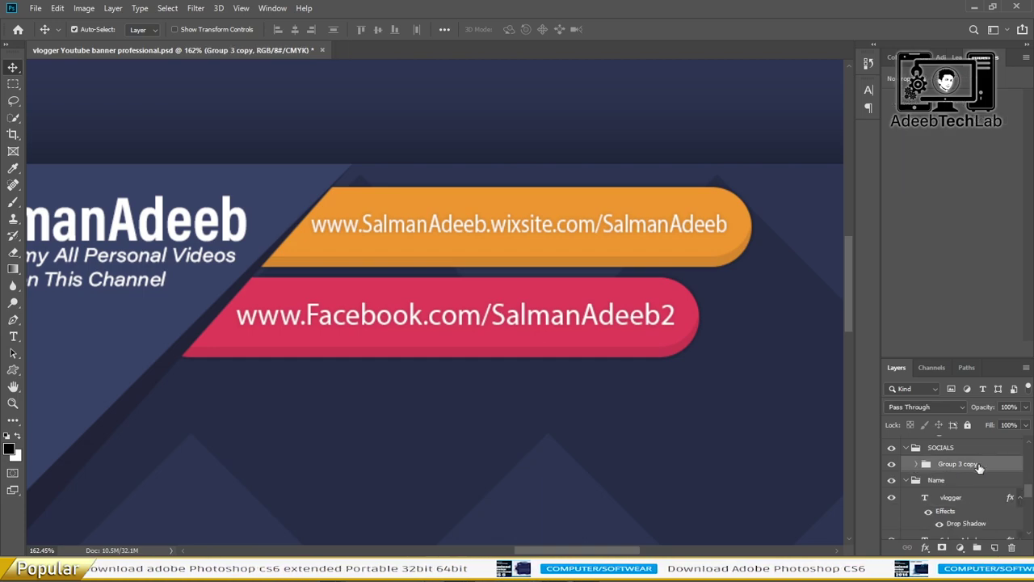
right_click(1012, 467)
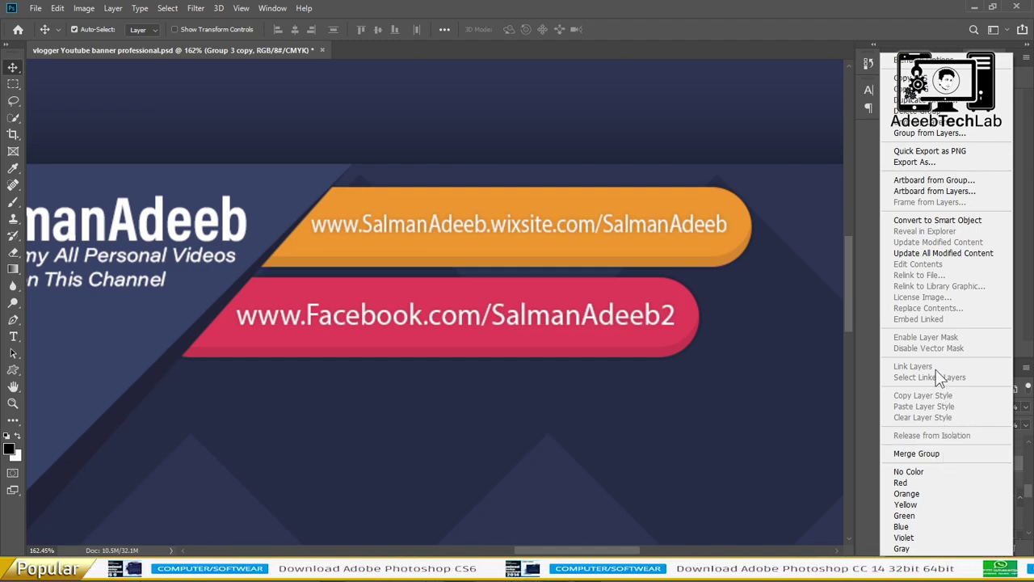
click(879, 29)
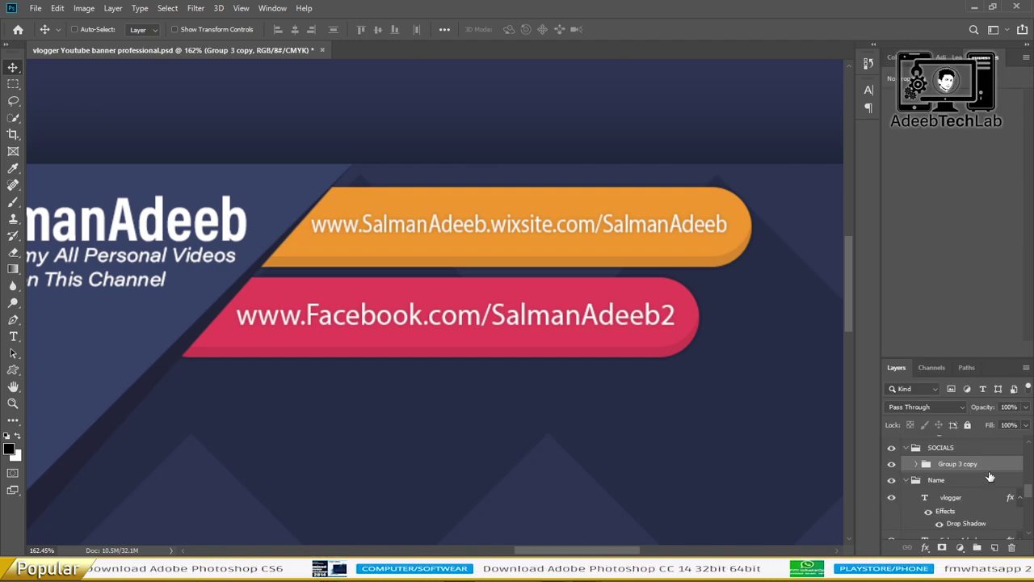
Duplicate the Facebook bar group as Group 3 copy 2 and place it just below the original.
key(ctrl+j)
key(ctrl+t)
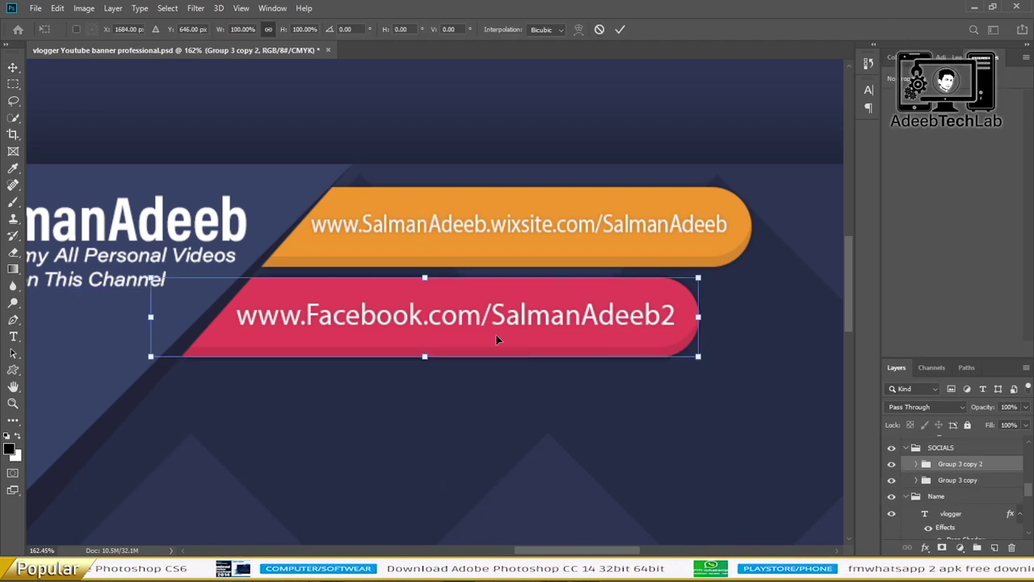
mouse_move(496, 335)
mouse_down()
mouse_move(420, 442)
mouse_move(398, 450)
mouse_move(377, 435)
mouse_up()
key(Return)
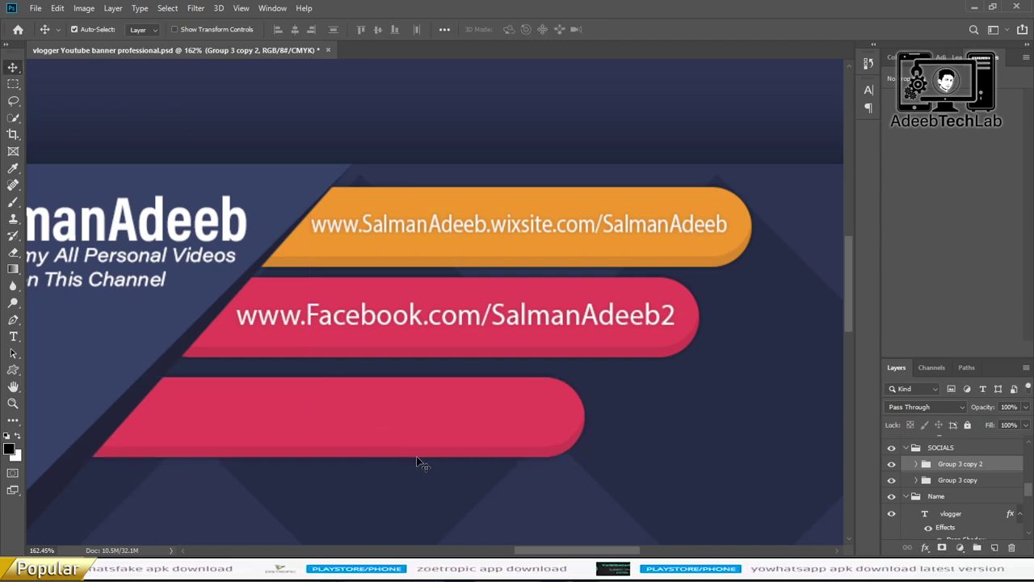
key(Up)
key(Up)
key(Up)
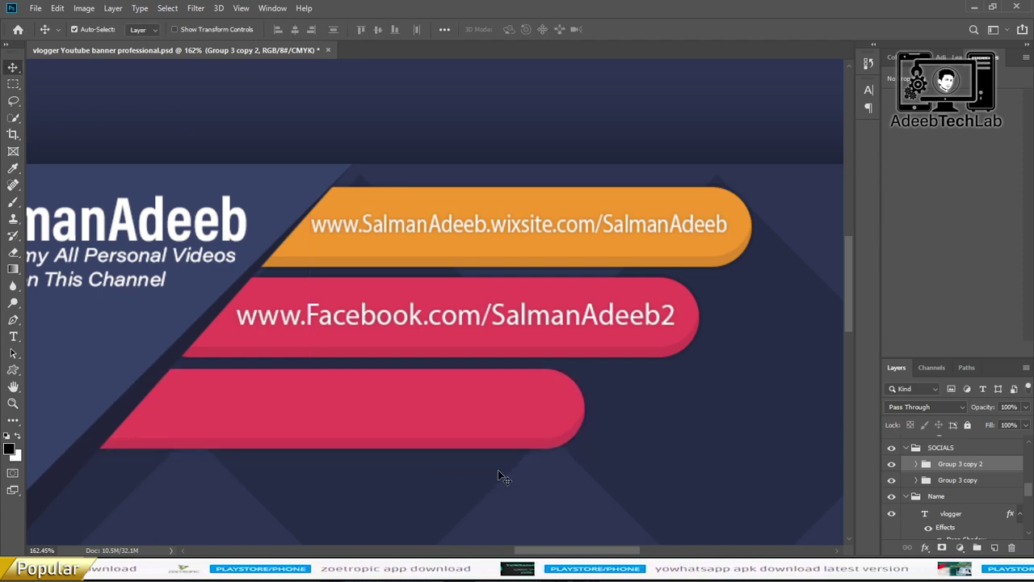
key(Up)
key(Up)
key(Up)
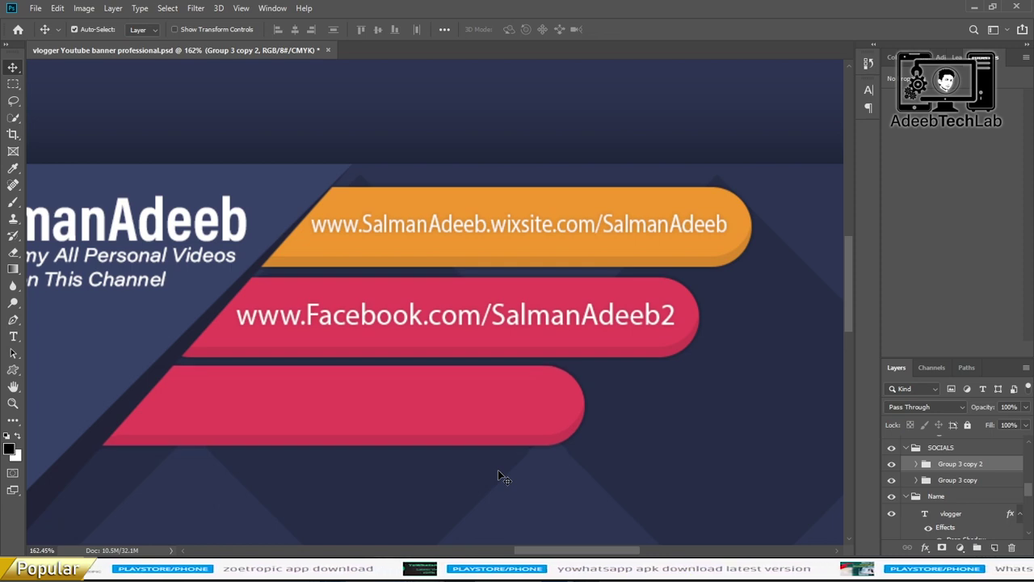
key(Down)
key(Down)
key(Right)
key(Right)
key(Right)
key(Right)
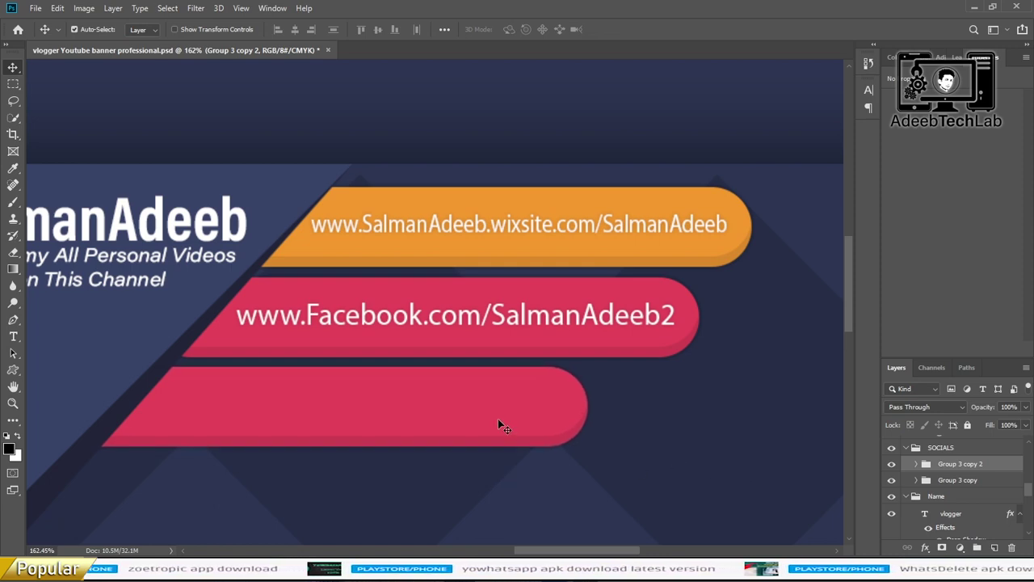
click(497, 421)
Open the third bar's Color Overlay colour picker and try blue and green hues.
click(896, 140)
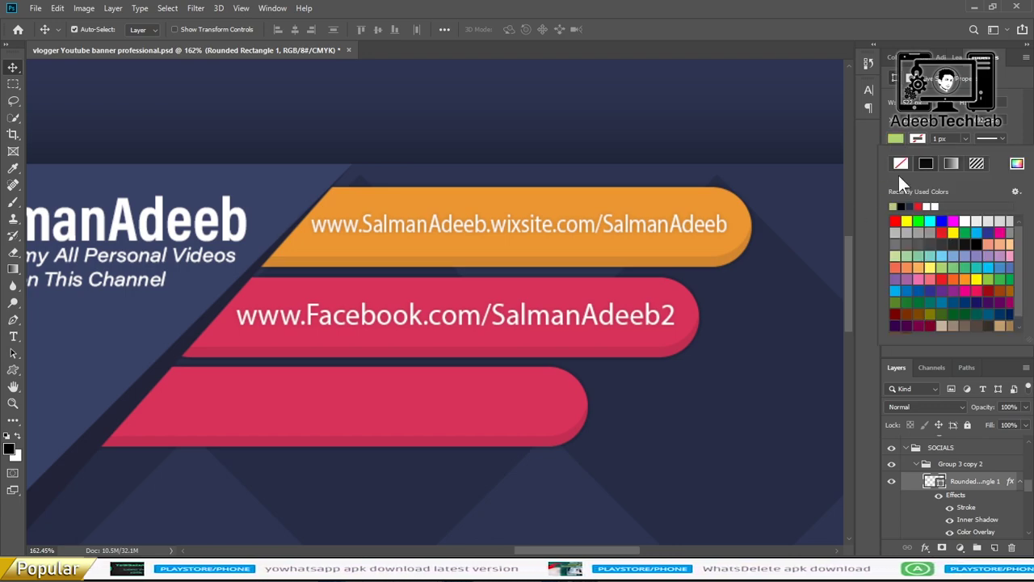
click(870, 154)
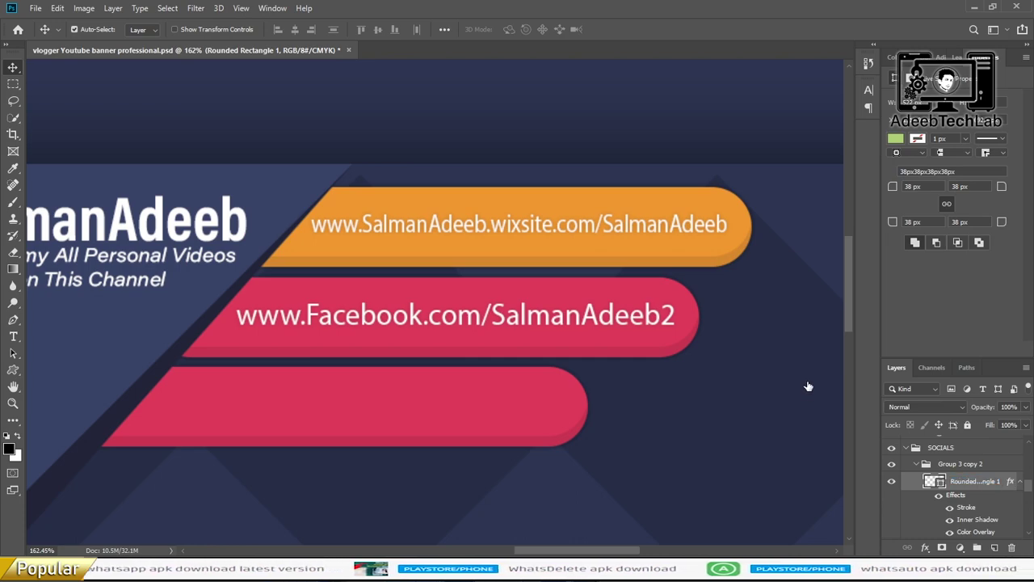
click(498, 245)
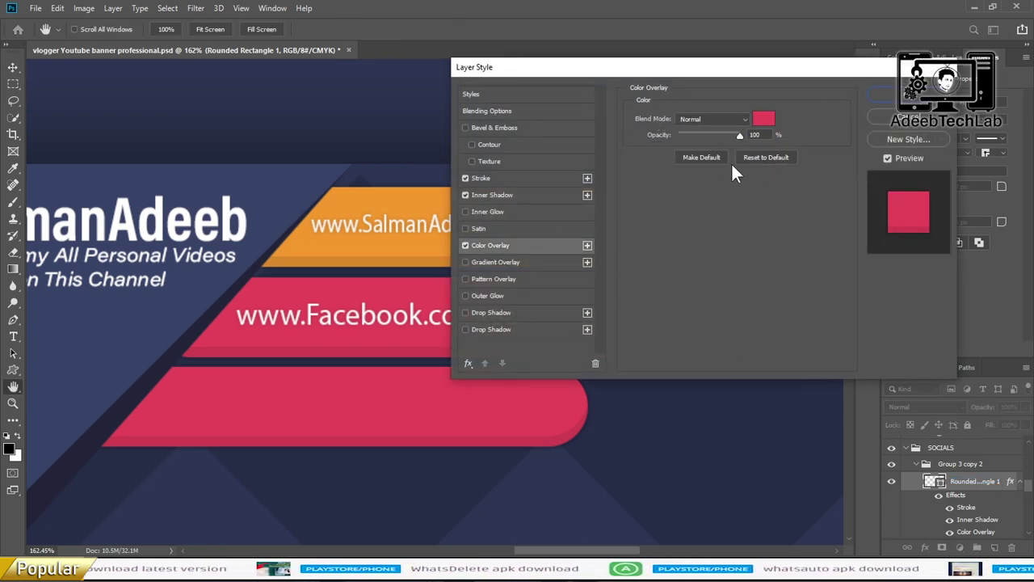
click(765, 121)
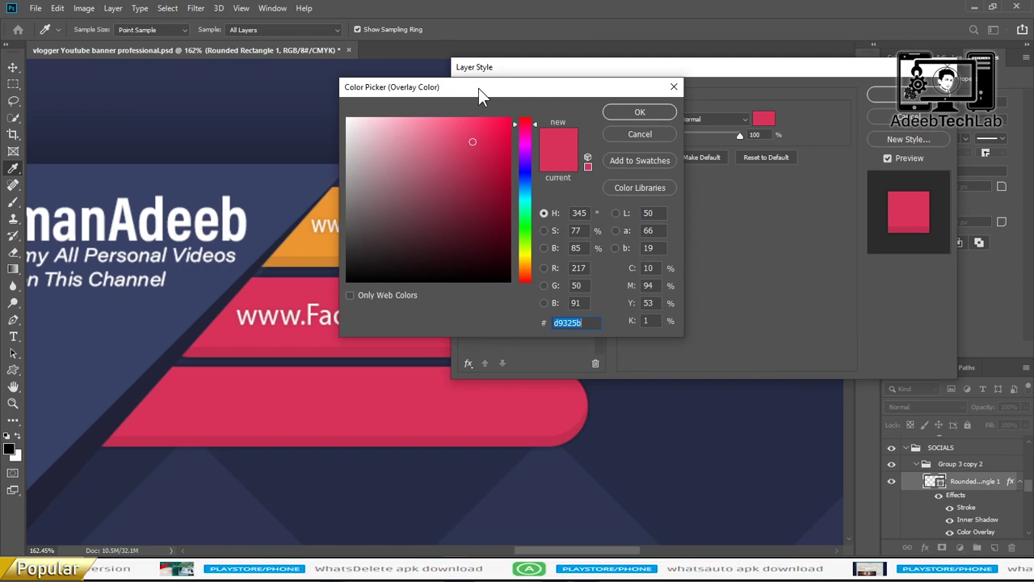
drag(478, 89, 668, 113)
click(721, 195)
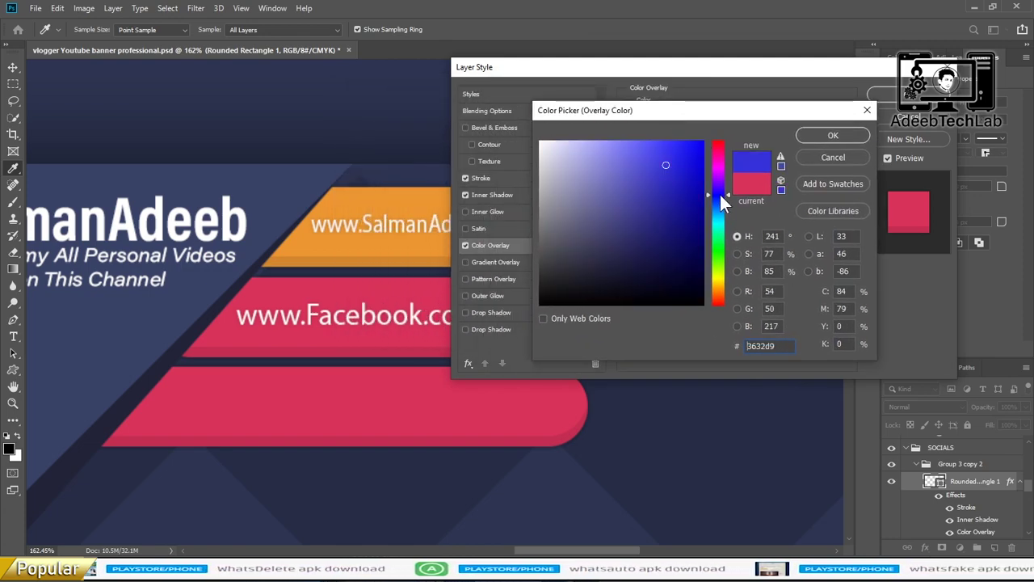
click(717, 251)
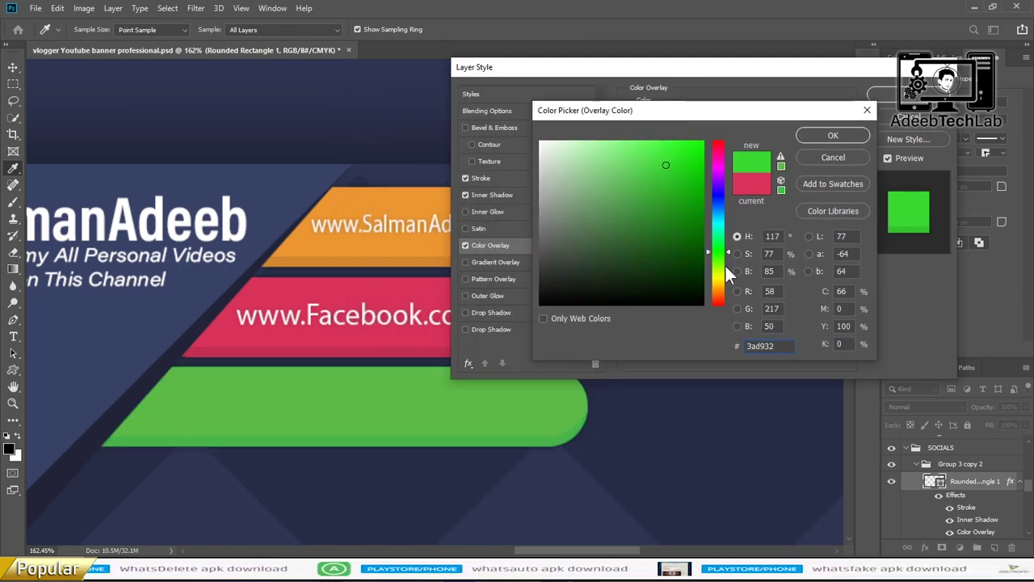
Set the third bar's overlay to soft green #8eba55 and confirm the layer style.
click(725, 273)
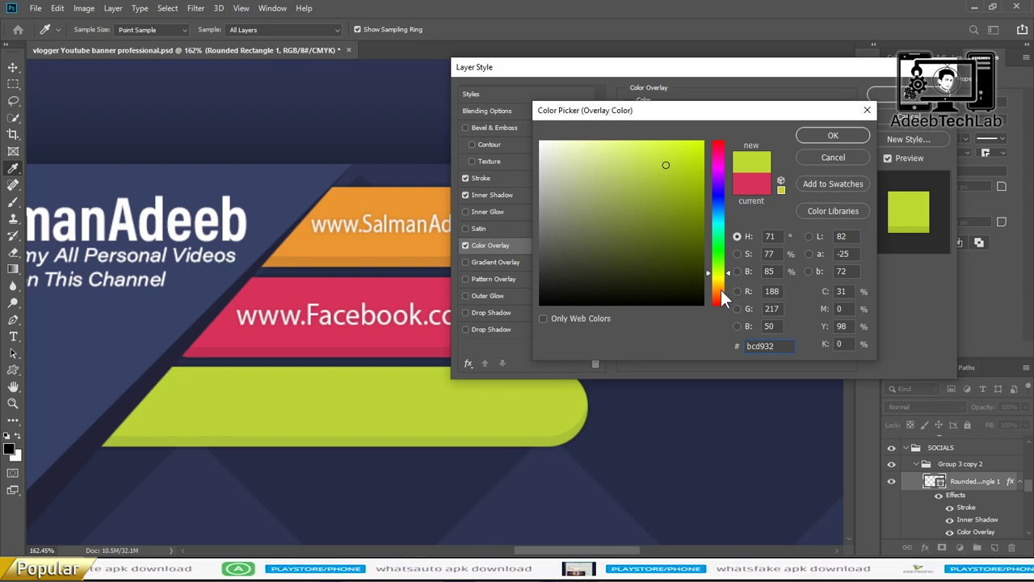
click(721, 289)
click(718, 292)
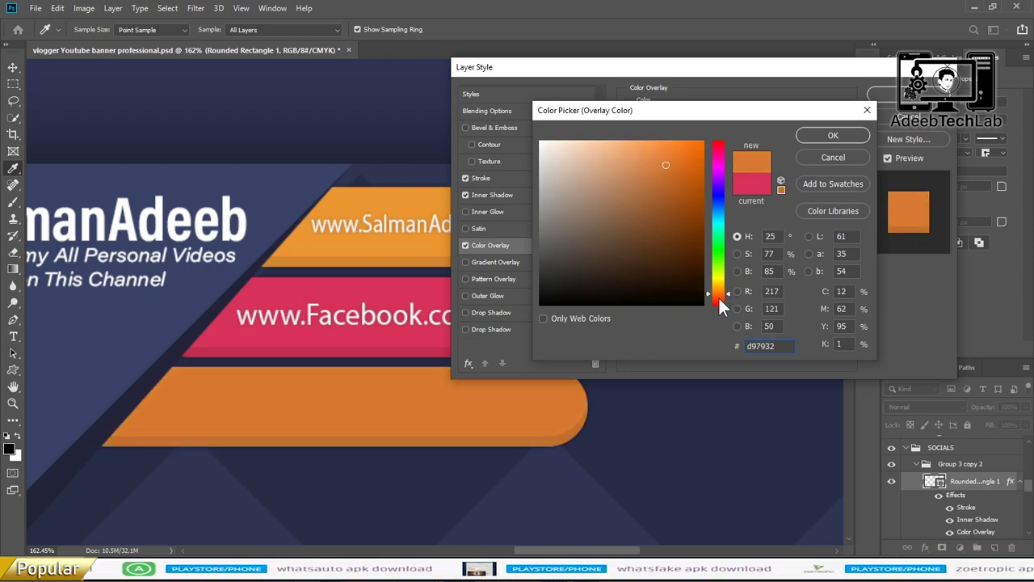
click(716, 266)
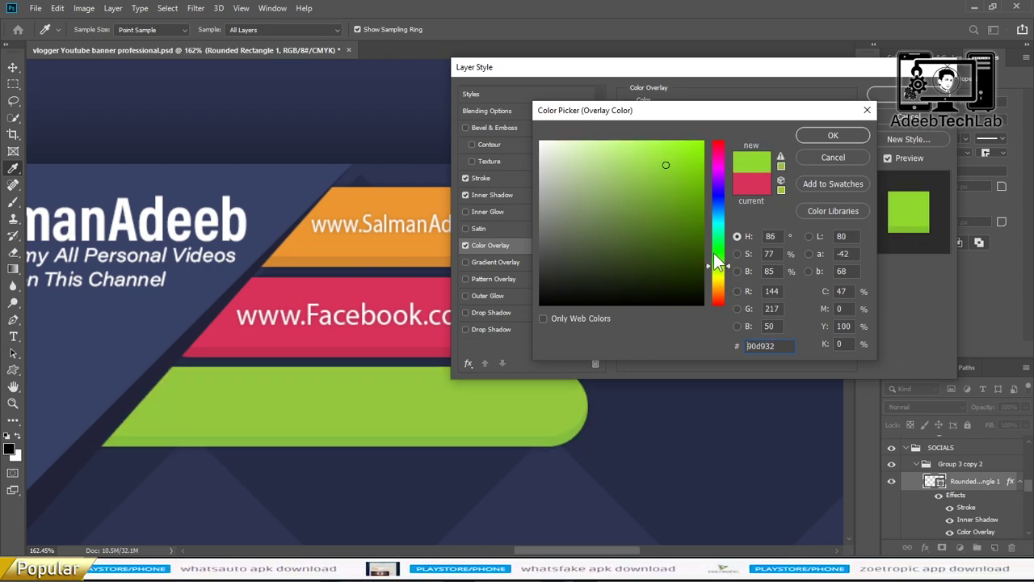
click(619, 192)
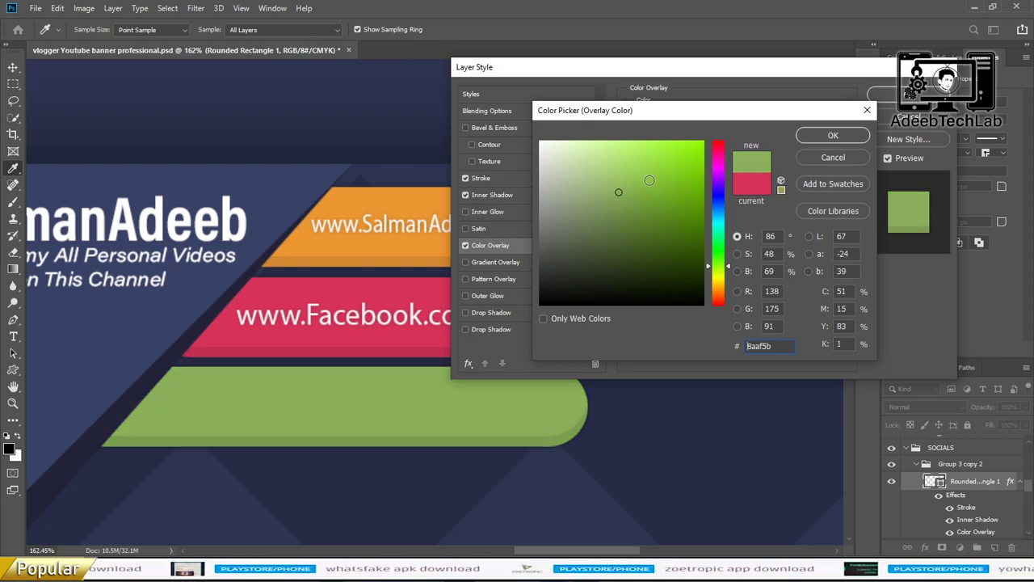
click(629, 186)
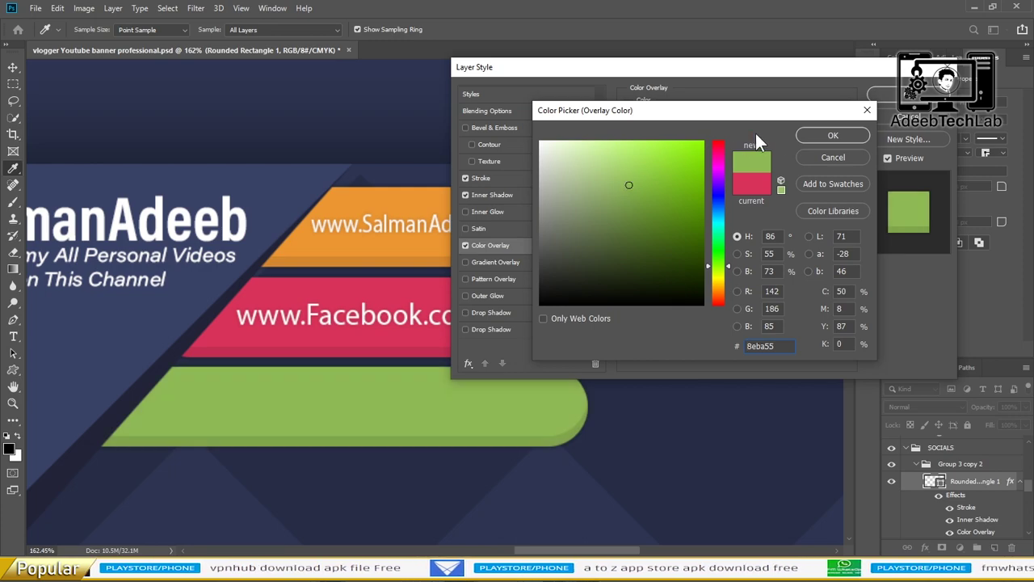
click(829, 136)
click(905, 94)
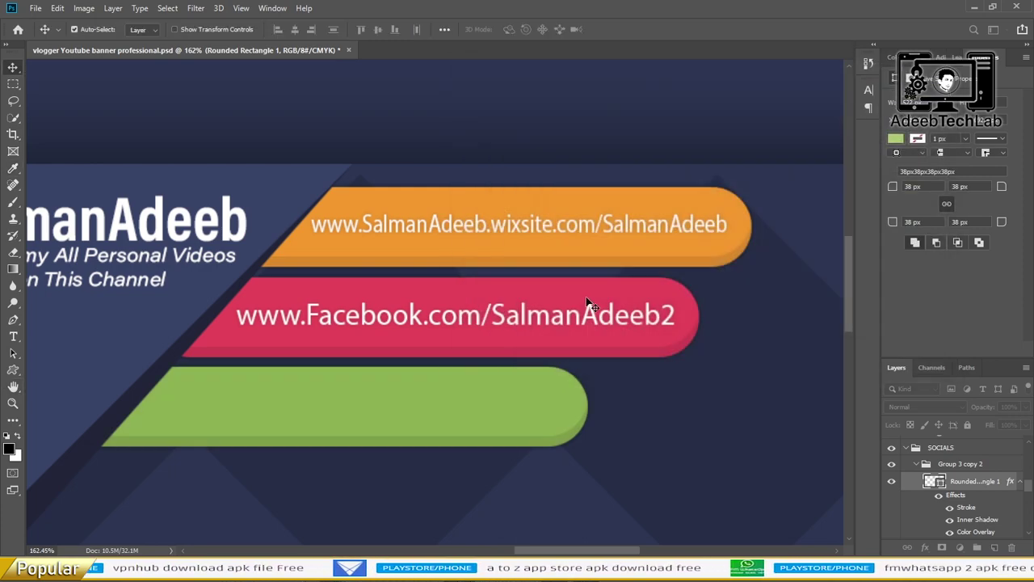
Add a text layer with the phone number and move it onto the green bar.
click(13, 336)
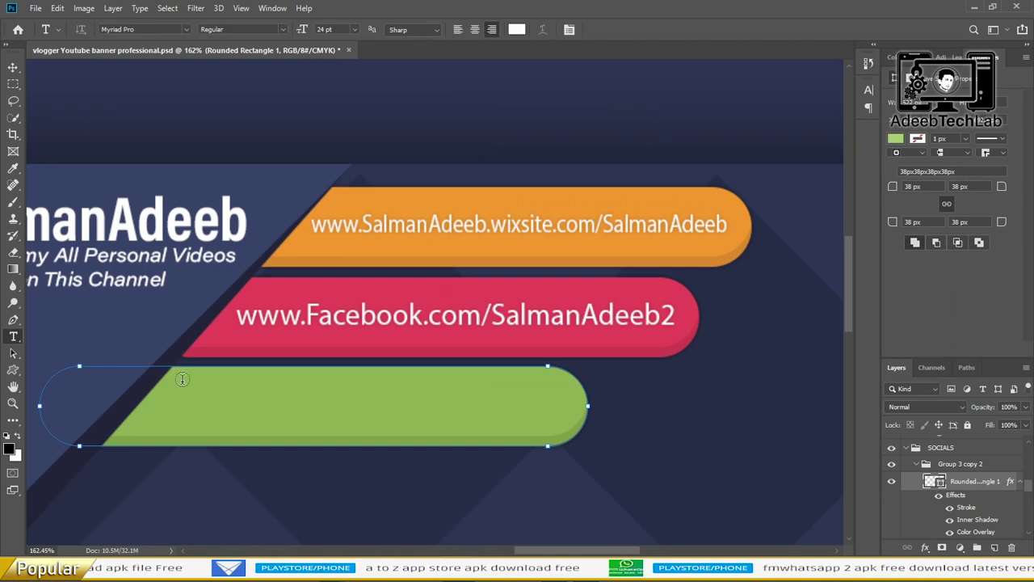
click(252, 486)
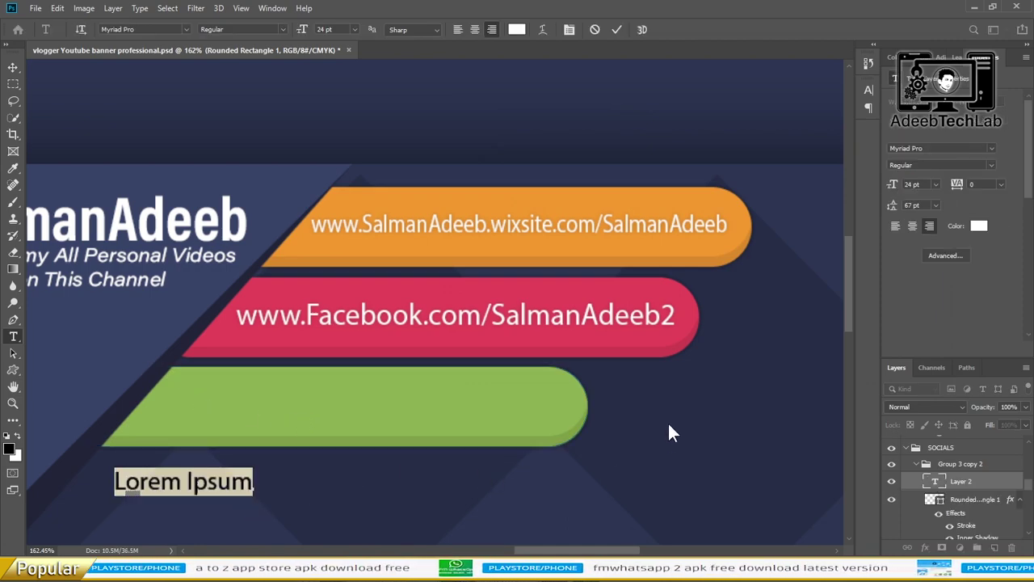
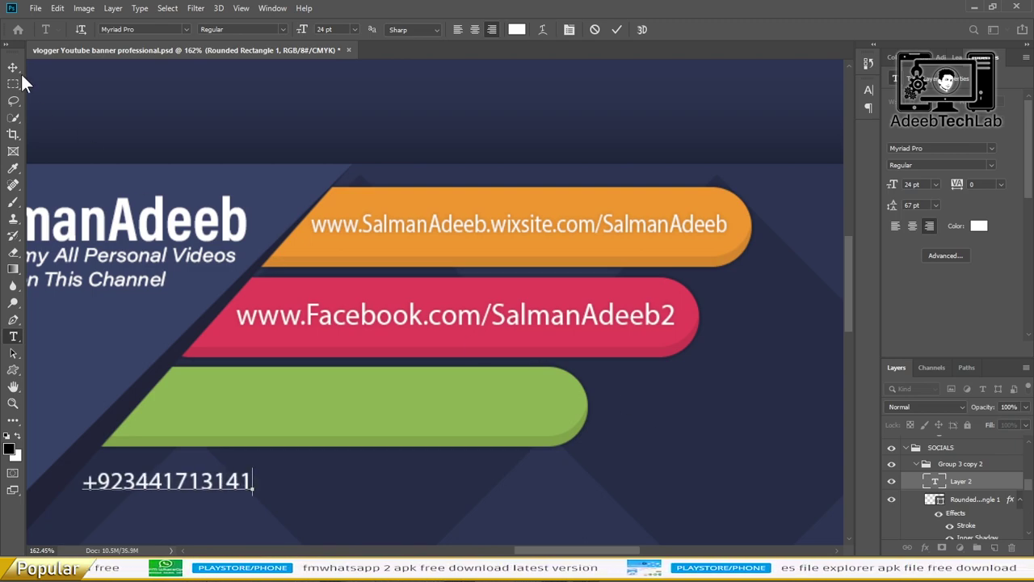
click(13, 67)
drag(184, 490, 266, 412)
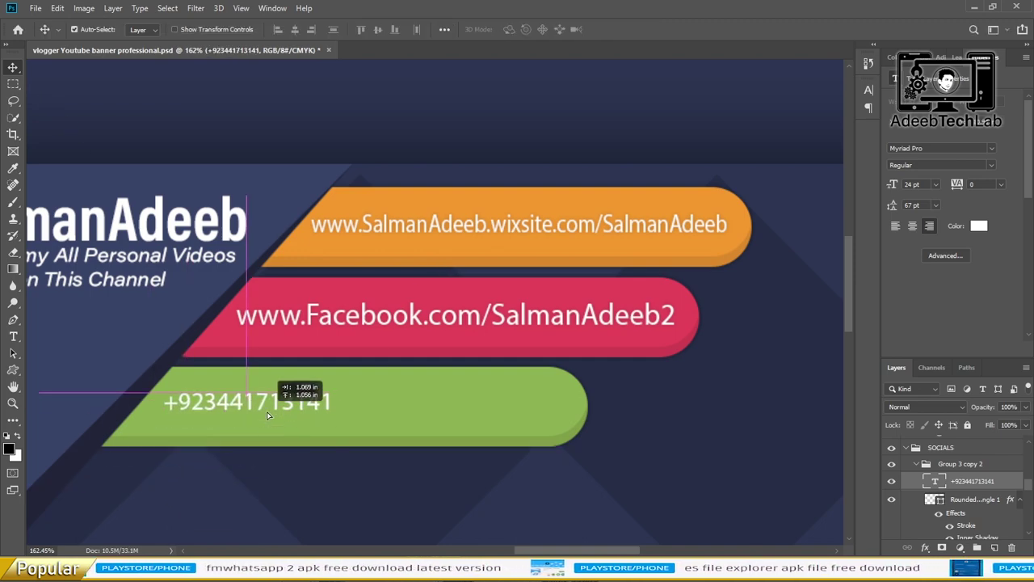
Enlarge the phone number to about 45.79 pt and nudge it into final position.
key(ctrl+t)
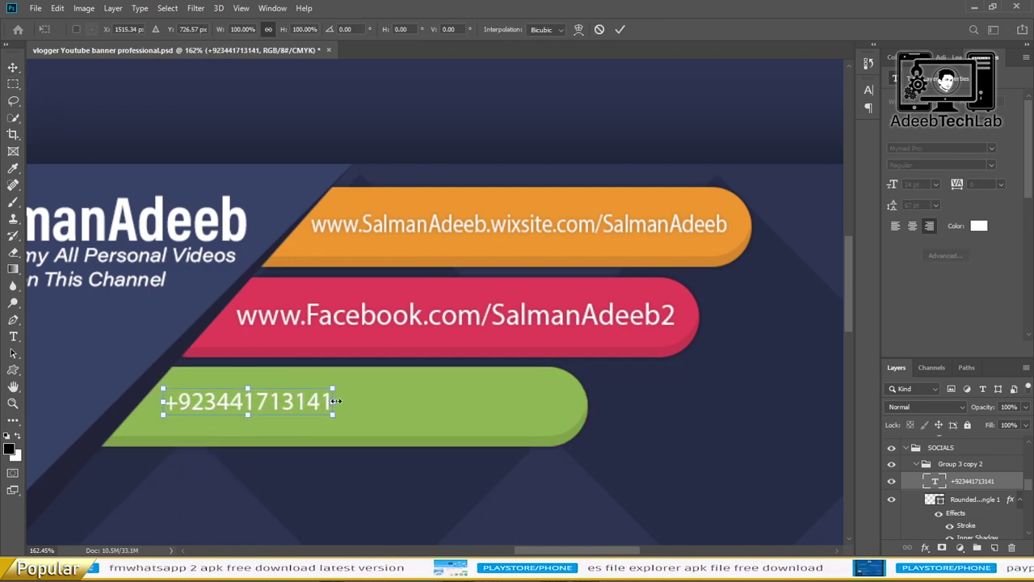
drag(335, 401, 484, 401)
drag(412, 411, 418, 413)
key(Return)
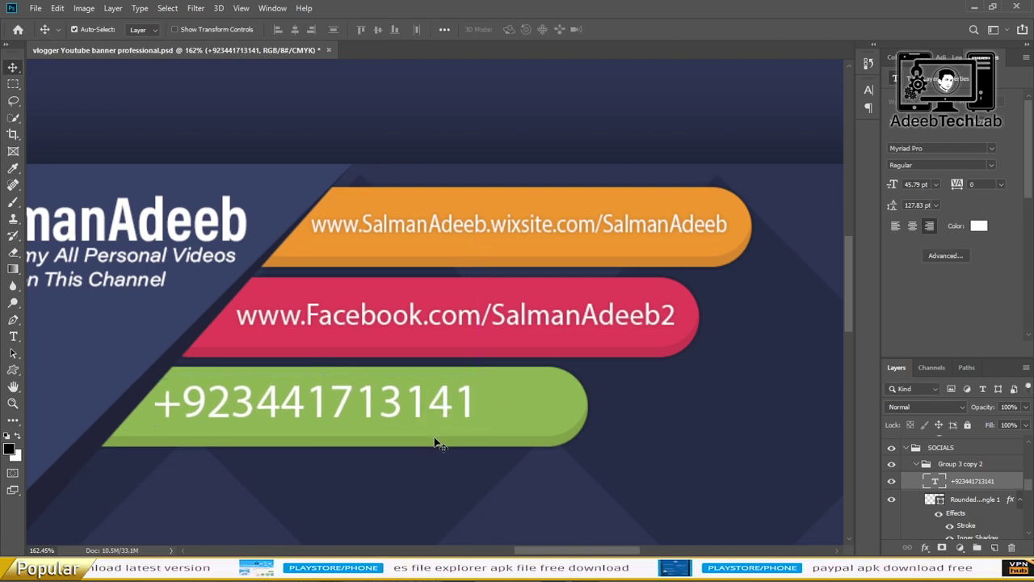
key(Right)
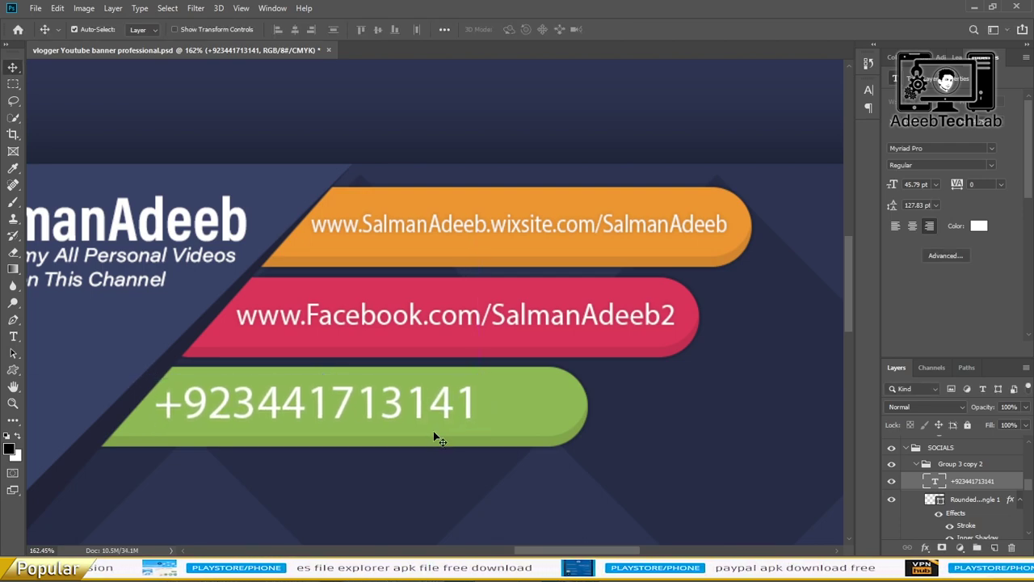
Copy the Facebook text's drop-shadow layer style and paste it onto the phone-number layer.
click(644, 345)
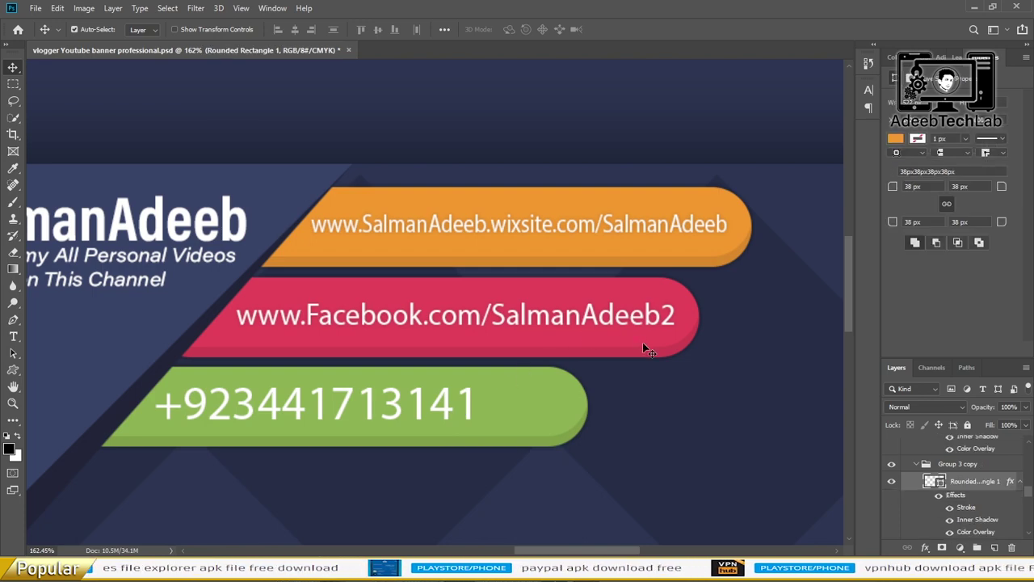
click(655, 323)
right_click(1006, 451)
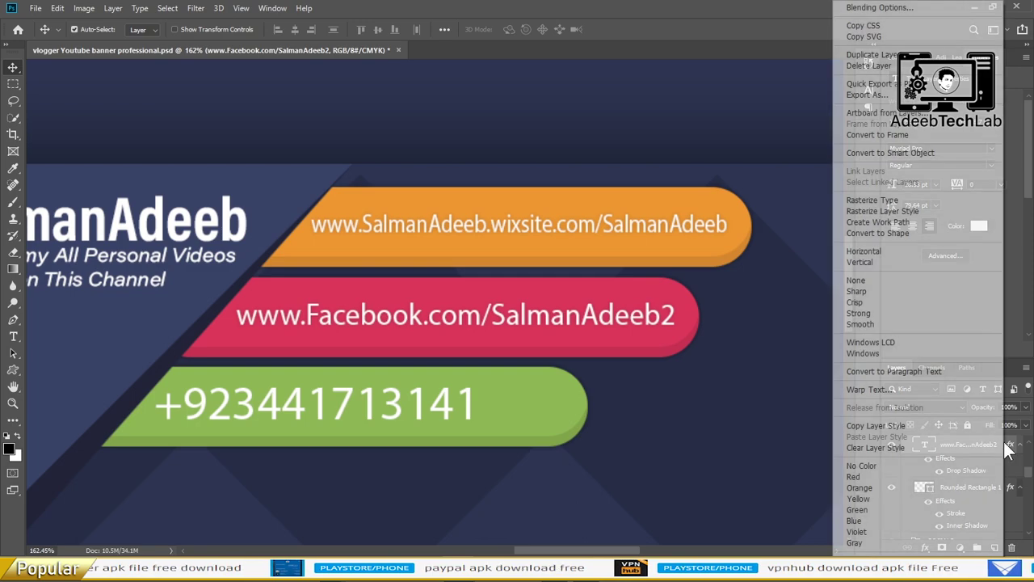
click(877, 425)
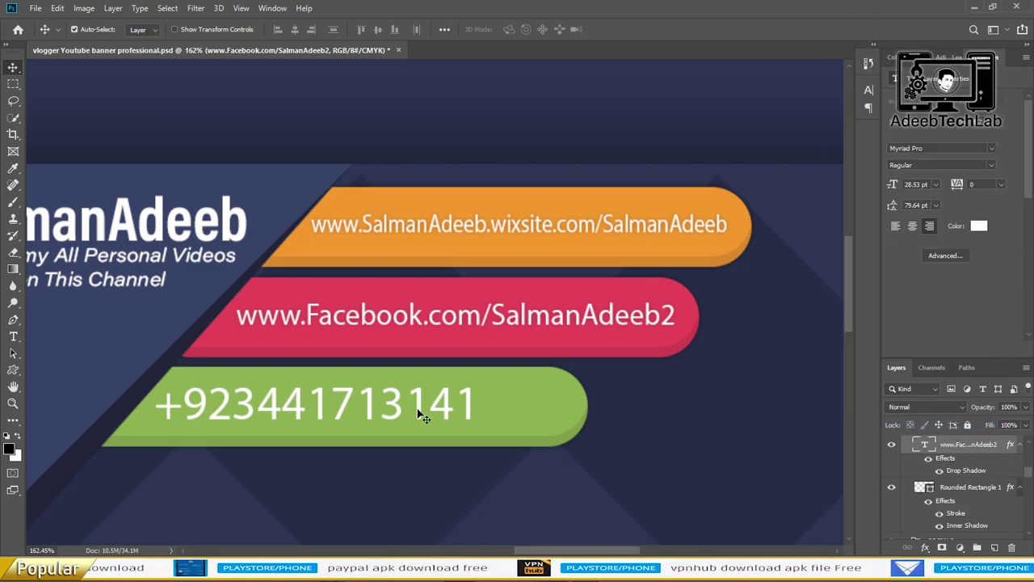
click(420, 413)
right_click(1008, 531)
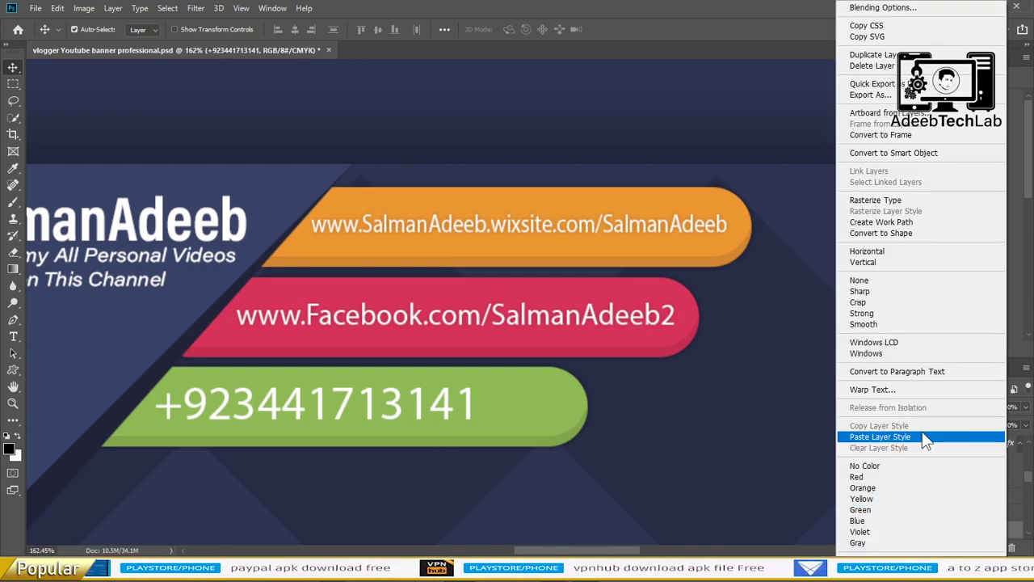
click(901, 437)
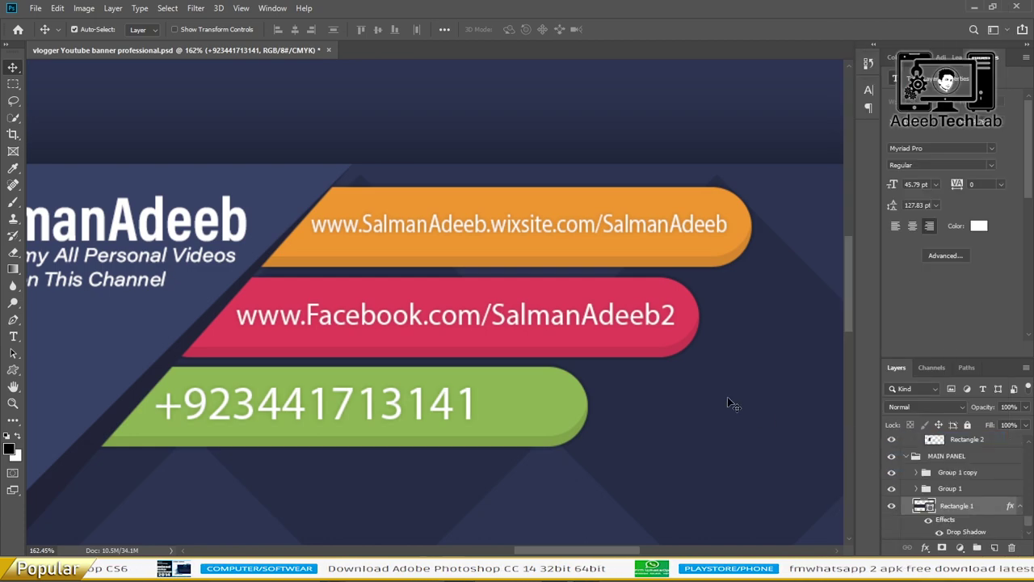
Zoom out to the full banner and save it with File > Save.
scroll(626, 420, down, 5)
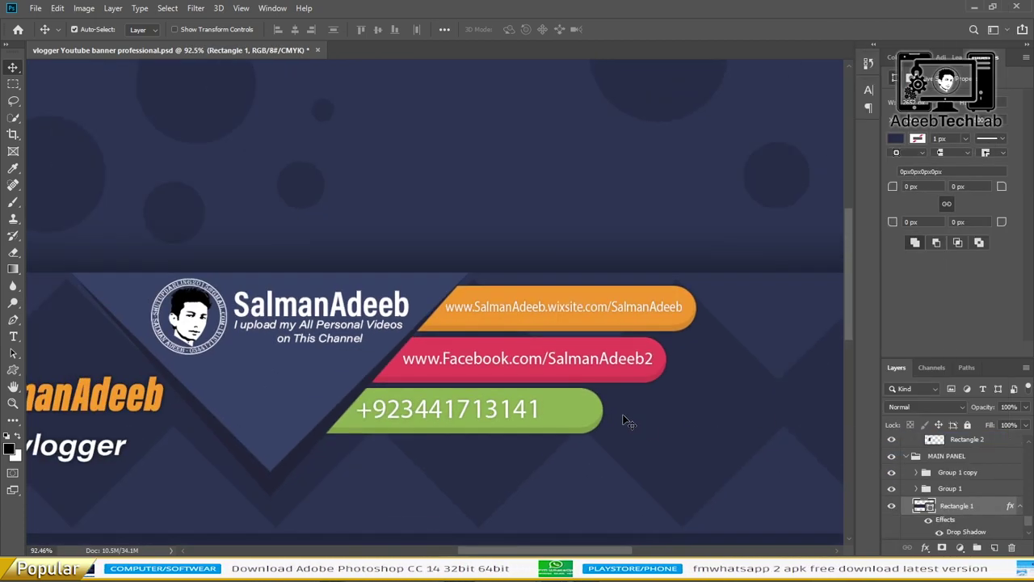
scroll(626, 420, down, 1)
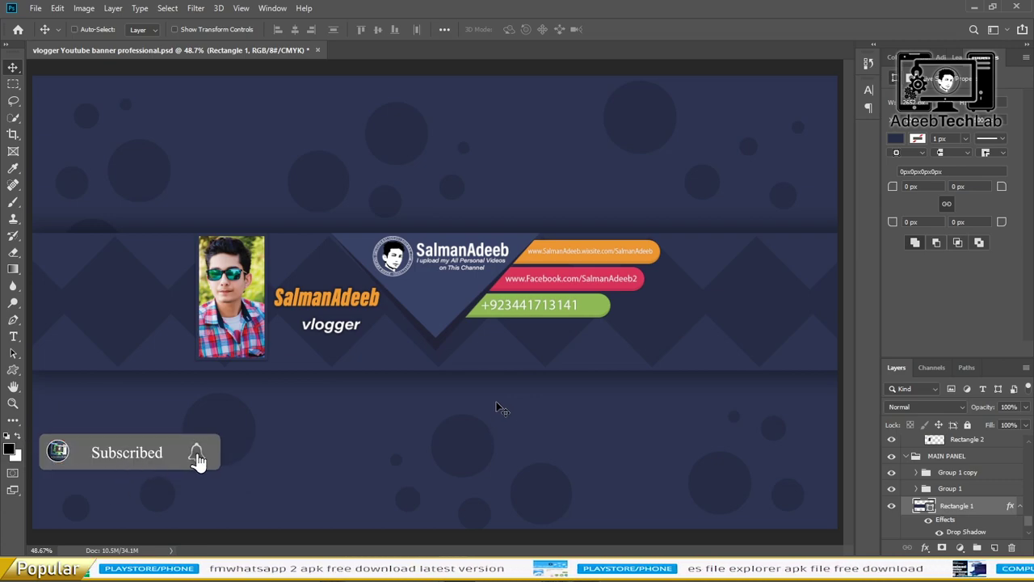
click(35, 8)
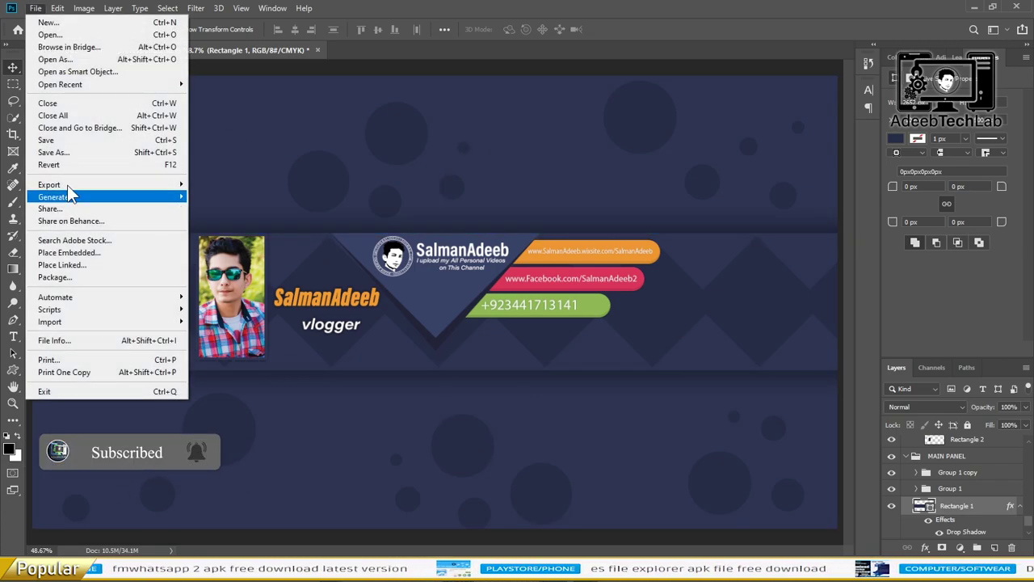
click(82, 142)
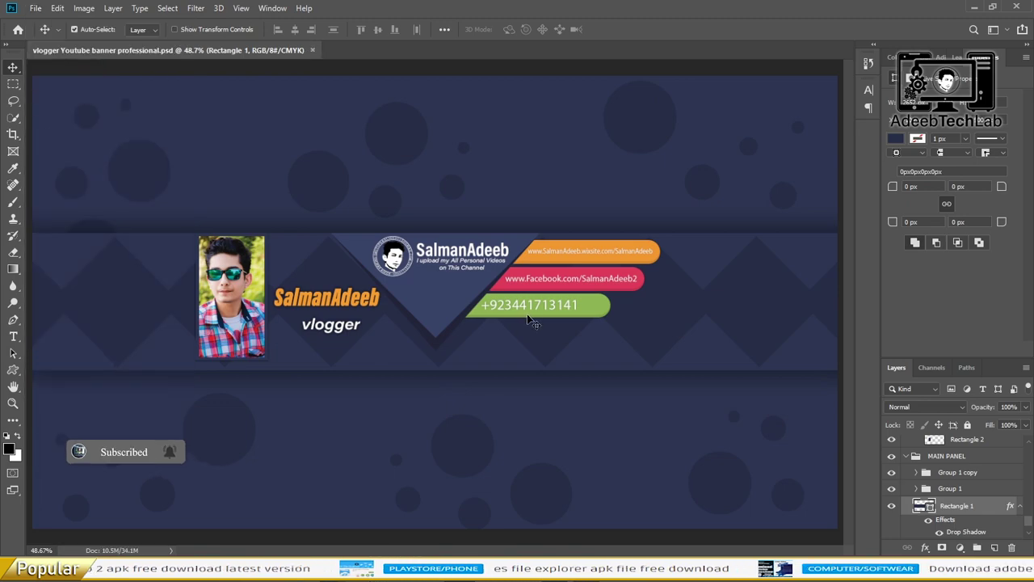
Save the banner as JPEG 'vlogger Youtube banner professional.jpg' at Quality 12 Maximum.
click(36, 8)
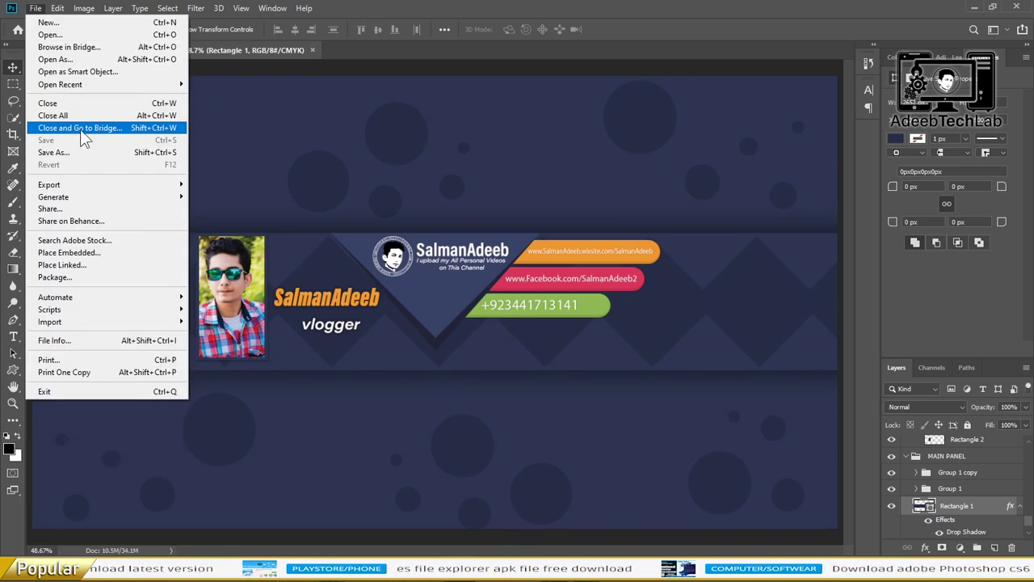
click(82, 155)
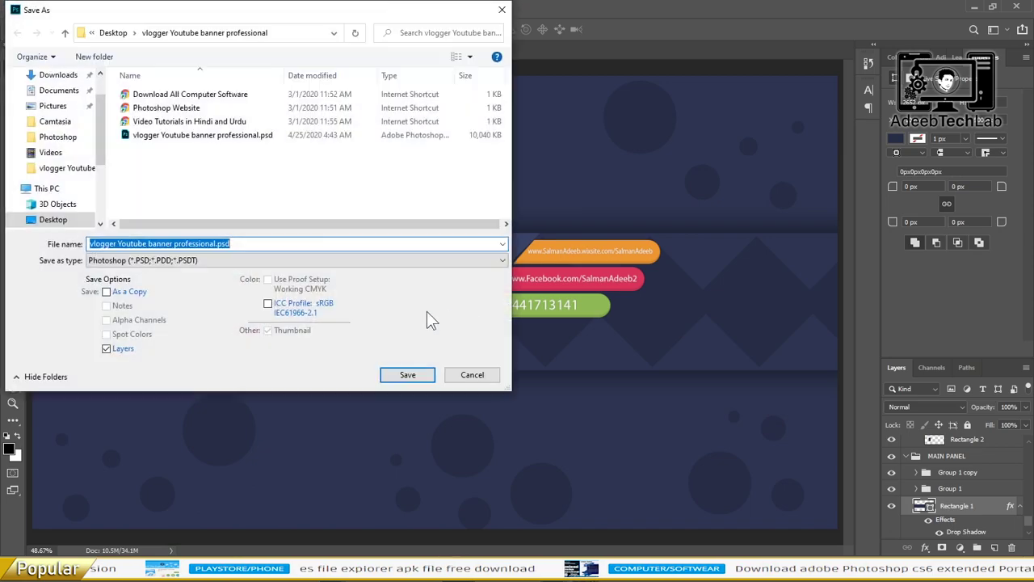
click(277, 260)
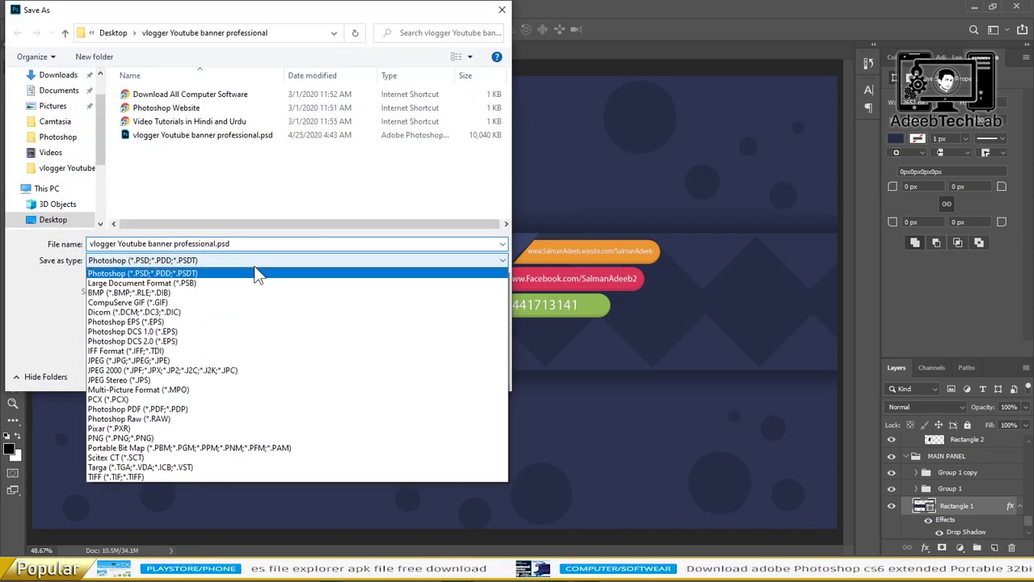
click(231, 360)
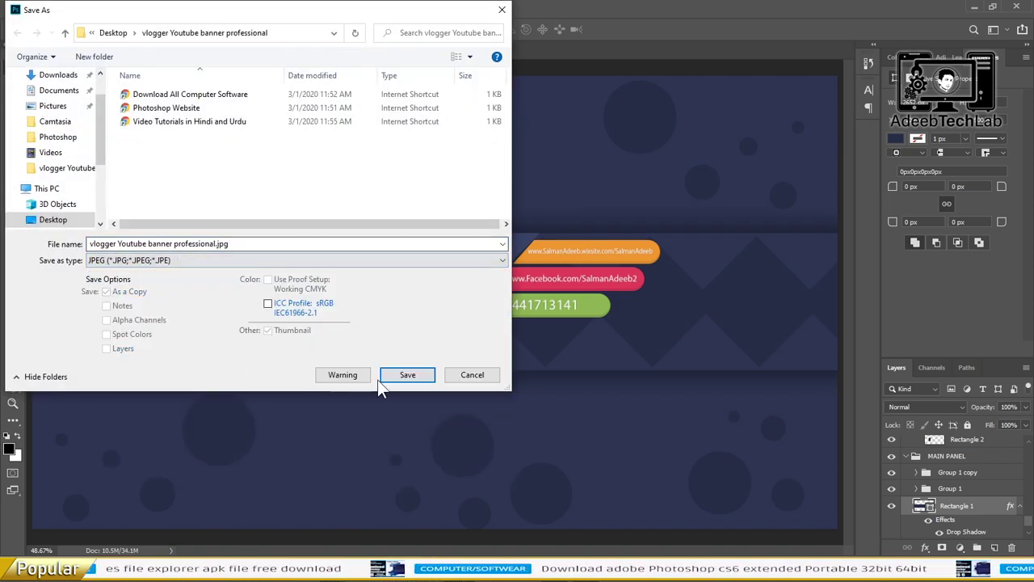
click(398, 377)
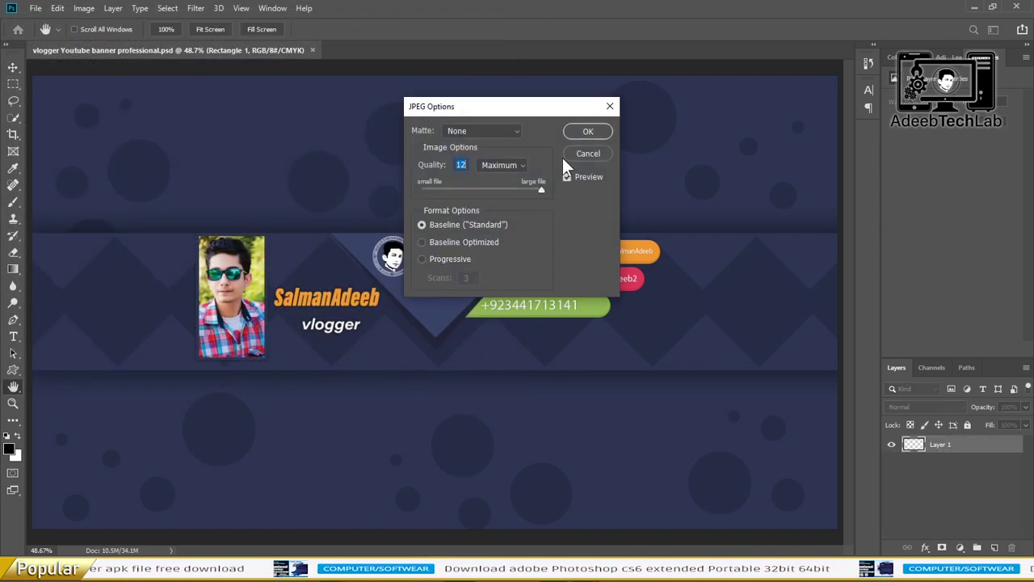
click(600, 133)
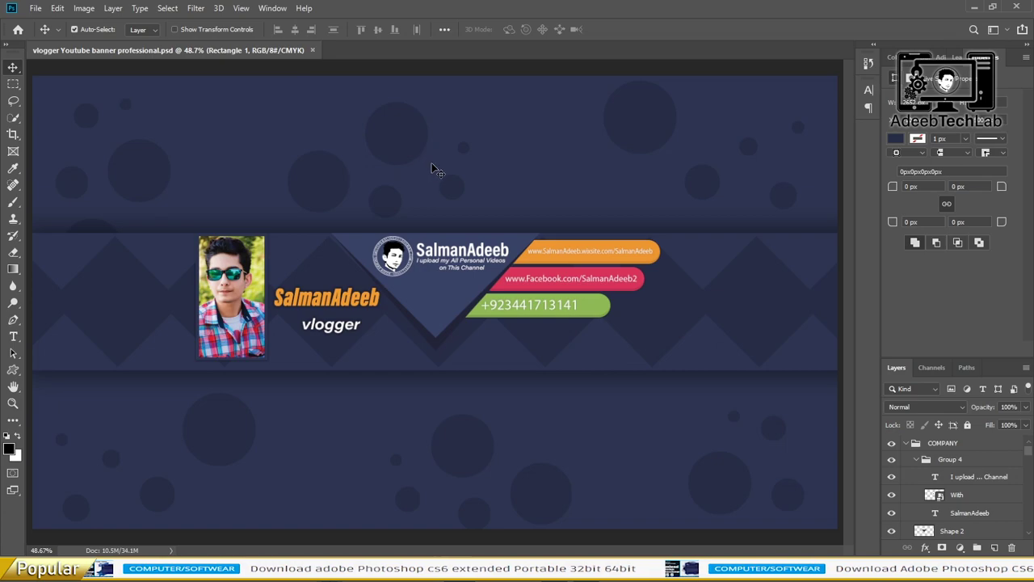
Clear the other windows, open the vlogger Youtube banner professional folder, and open the new JPEG.
click(975, 9)
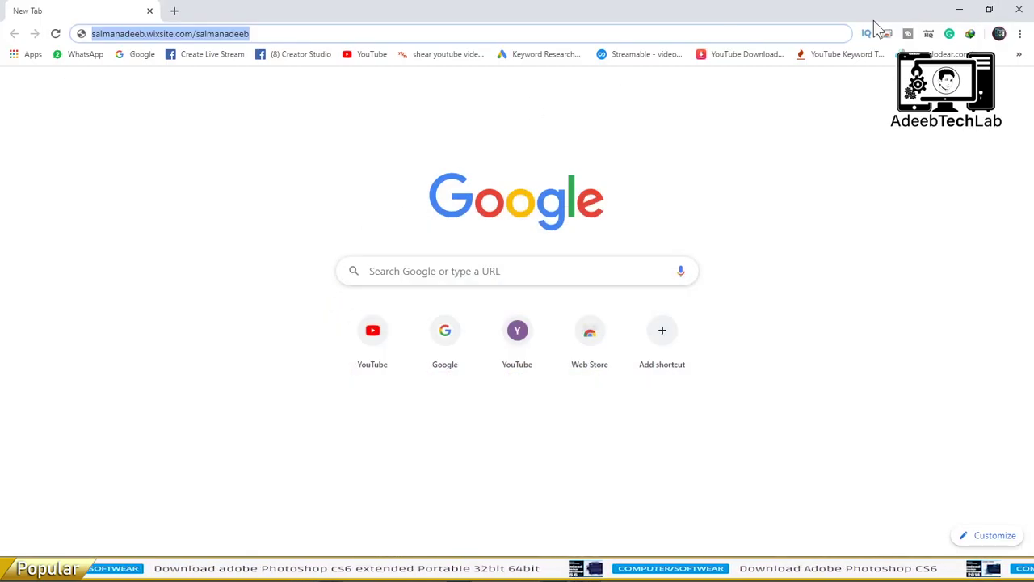
click(960, 10)
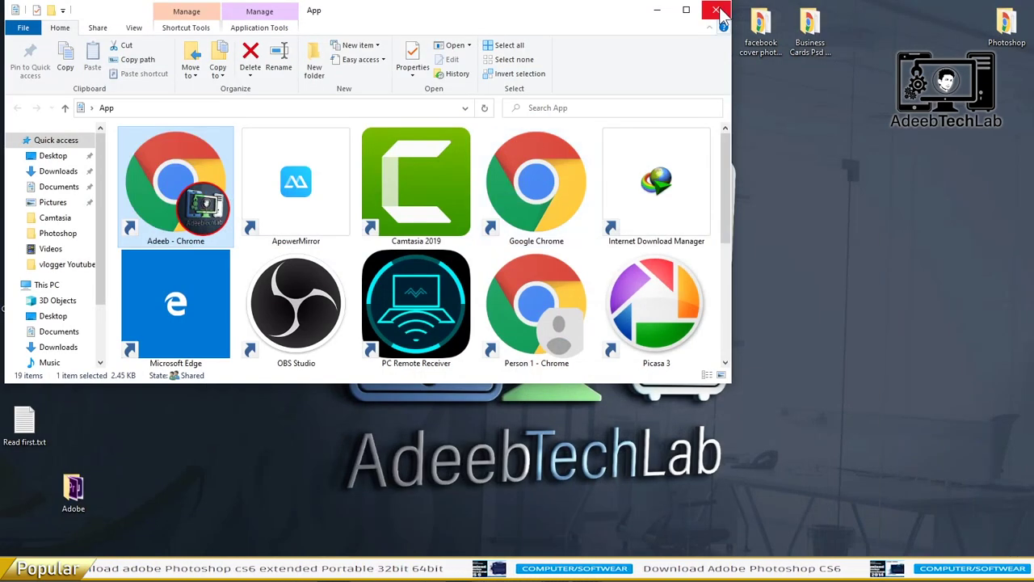
click(723, 8)
double_click(614, 29)
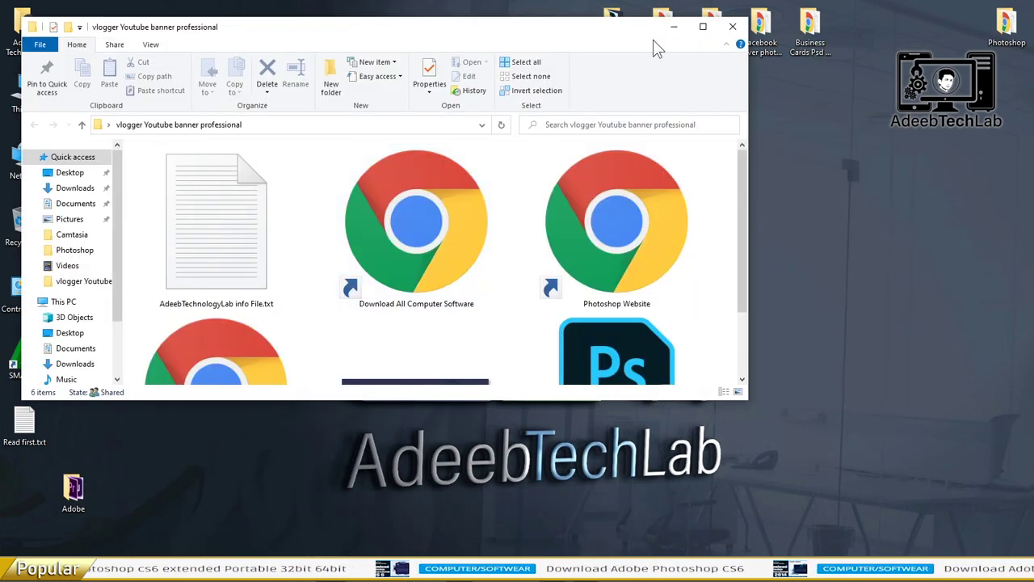
click(705, 29)
double_click(887, 242)
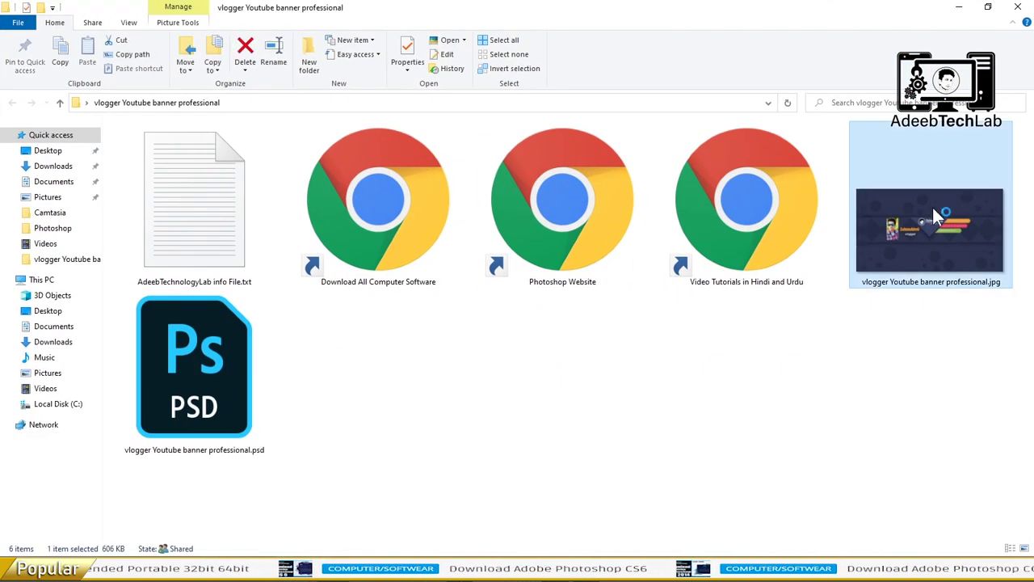
Zoom in and out on the 2560 x 1440 banner JPEG in Picasa, then close the viewer.
scroll(529, 274, up, 3)
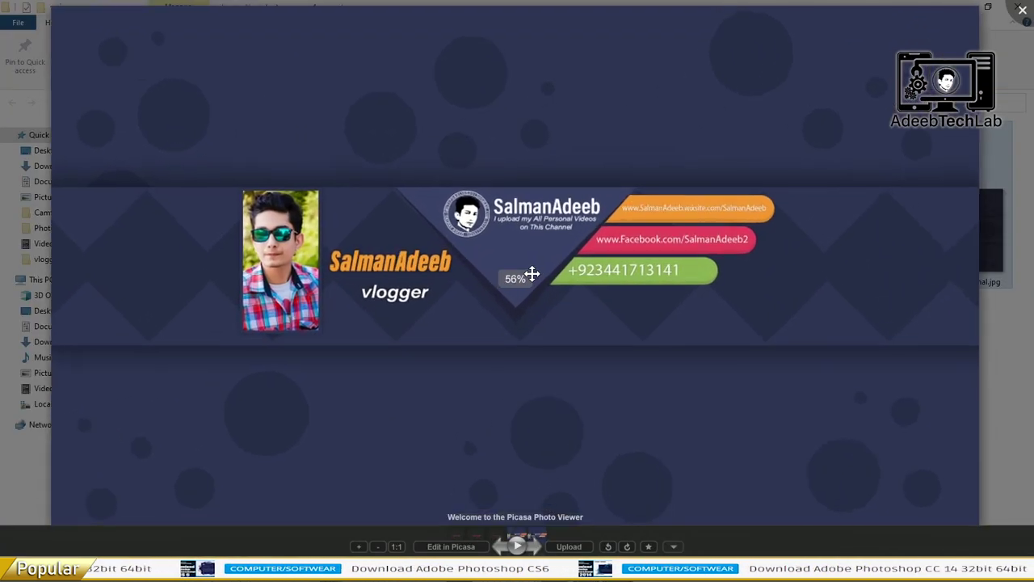
scroll(532, 275, down, 2)
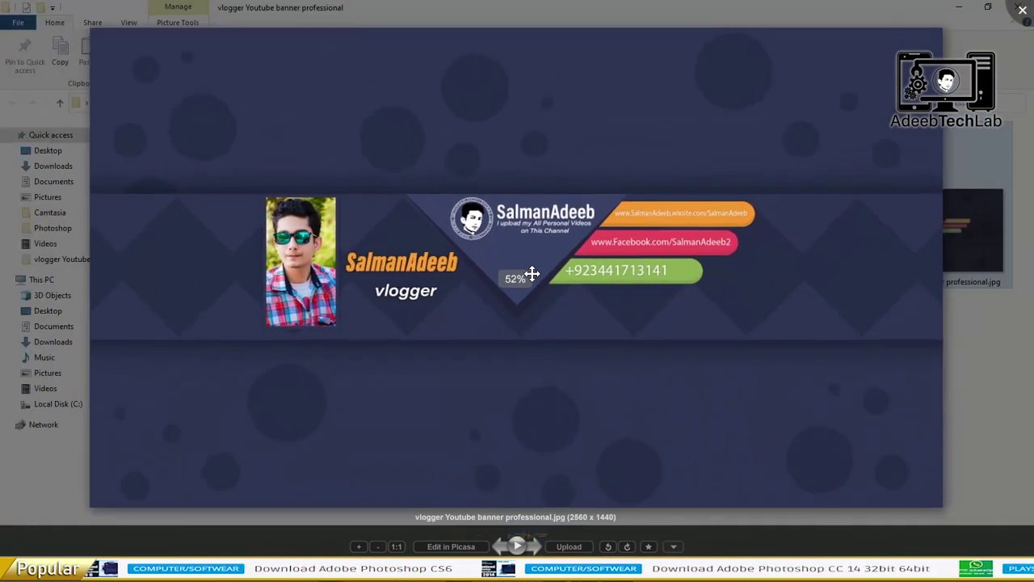
scroll(531, 274, up, 2)
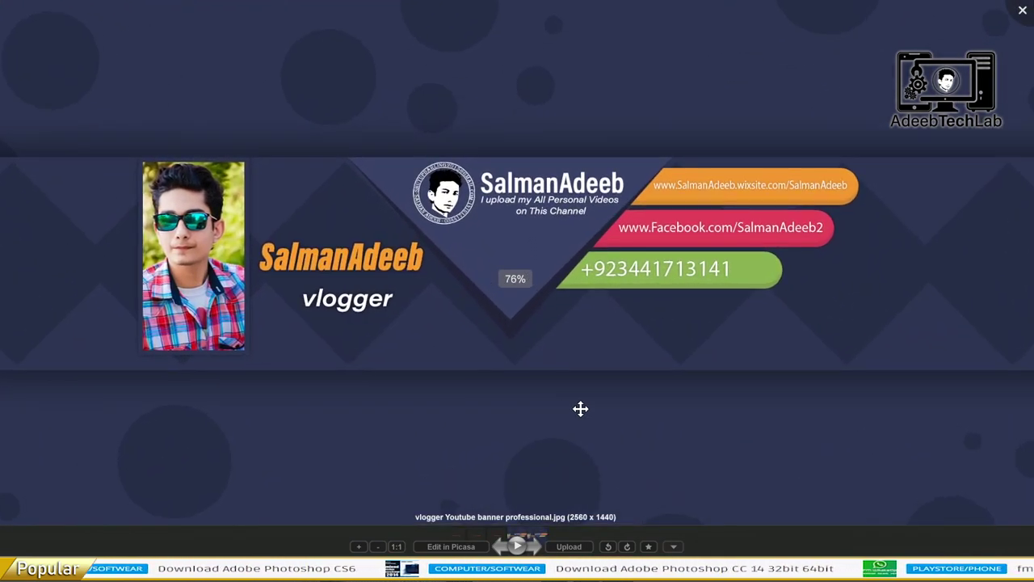
scroll(581, 409, up, 2)
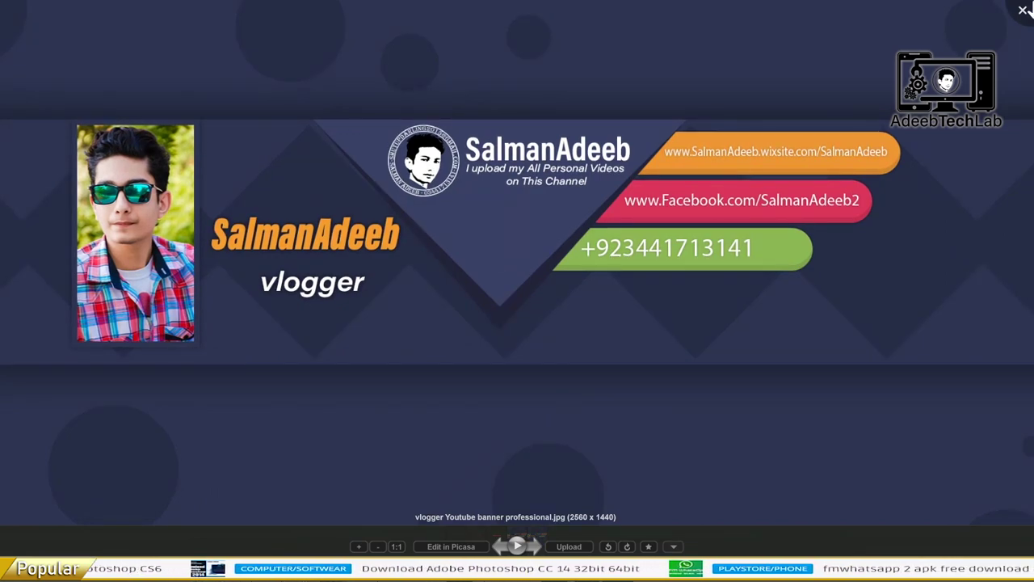
click(1023, 10)
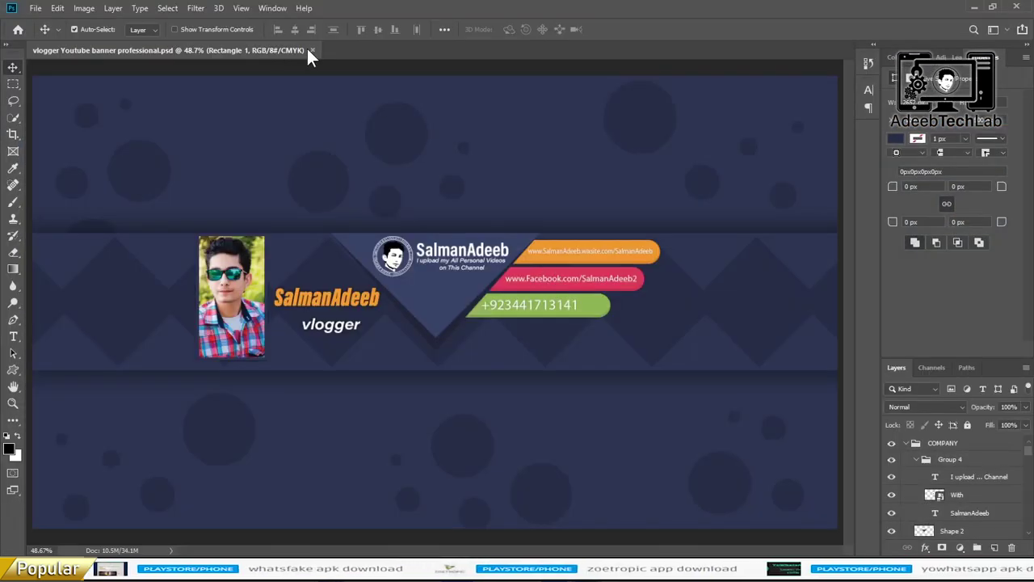
Paste a copy of the banner JPEG onto the desktop beside the banner folder.
click(310, 50)
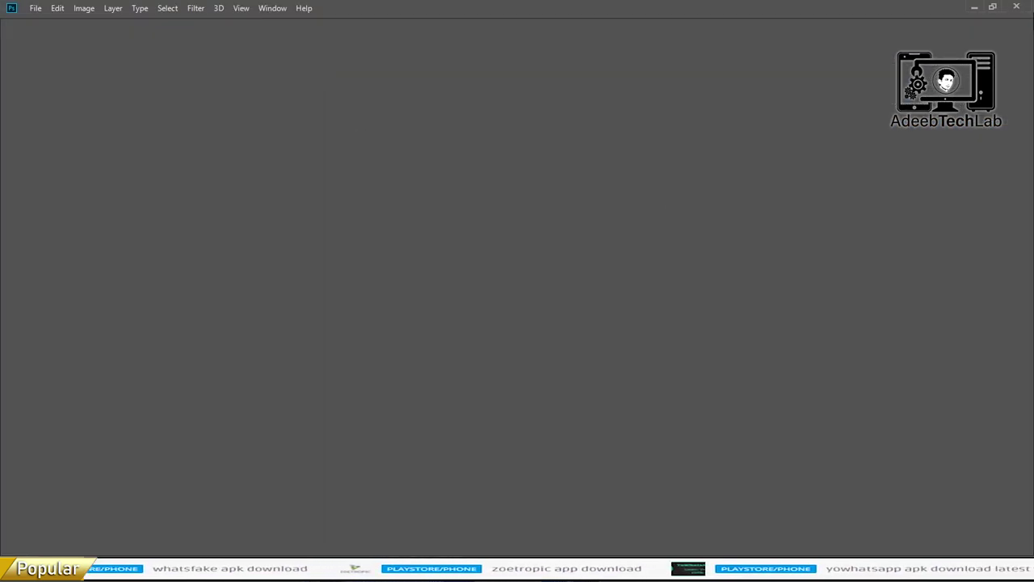
click(973, 8)
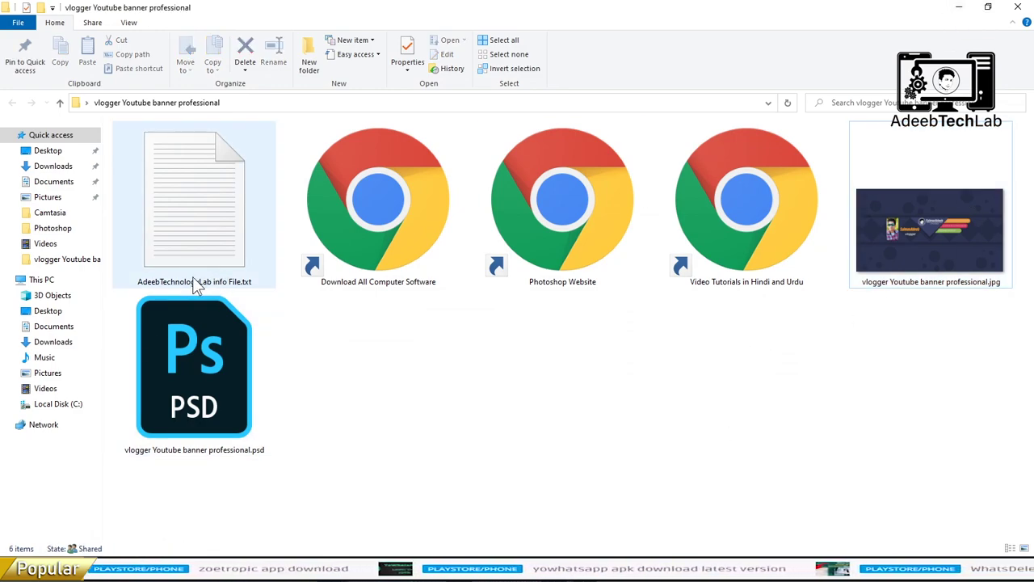
click(908, 212)
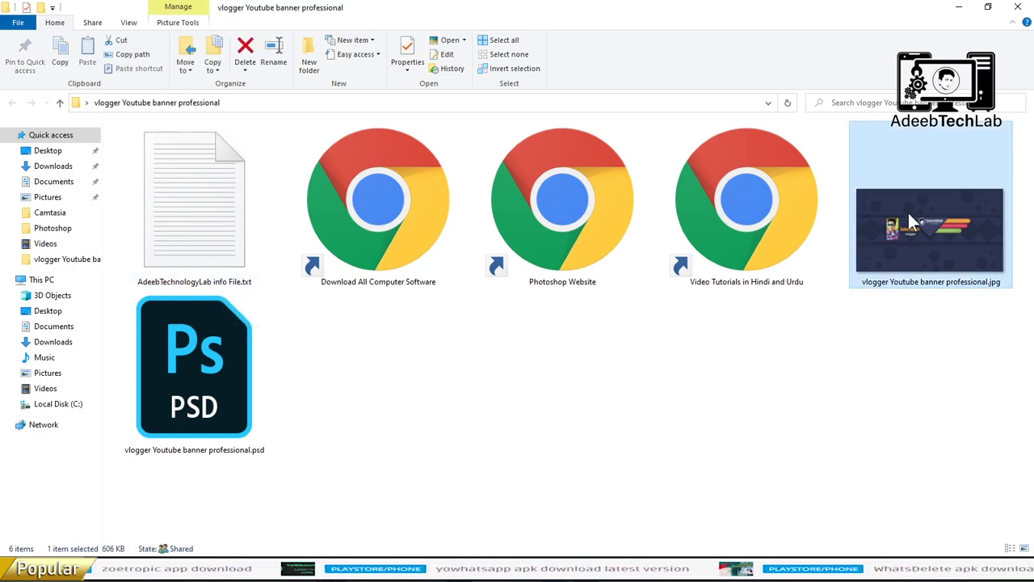
key(super+d)
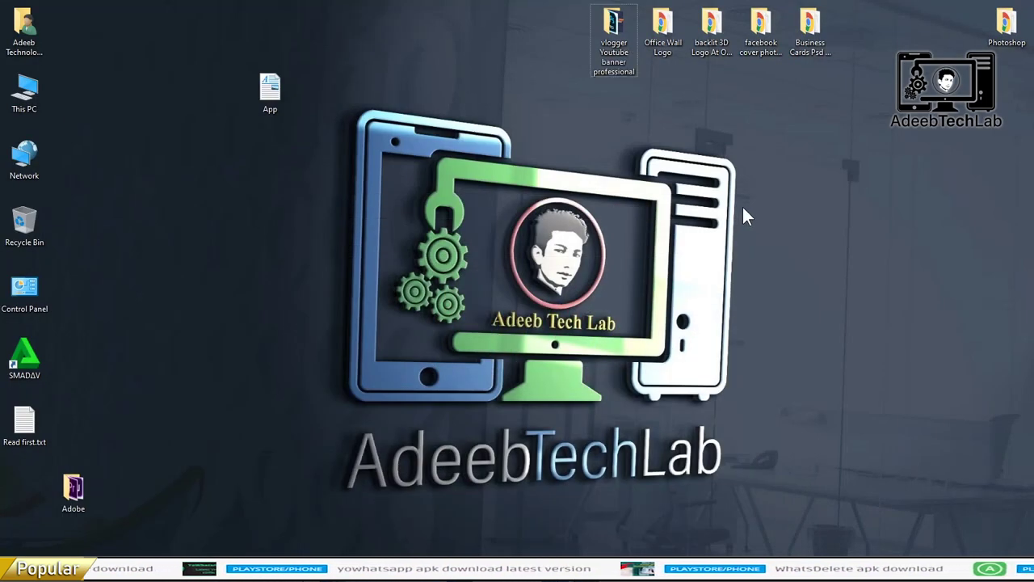
key(ctrl+v)
mouse_move(24, 505)
mouse_down()
mouse_move(582, 18)
mouse_move(614, 113)
mouse_up()
Close the Downloads window, copy the AdeebTechnologyLab info File.txt name, and close the banner folder.
click(612, 28)
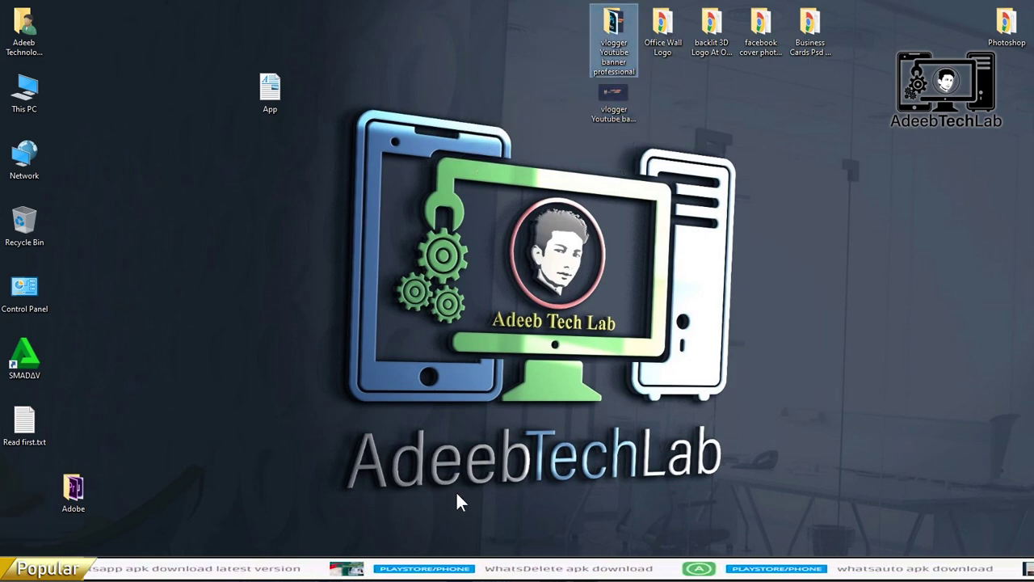
click(368, 565)
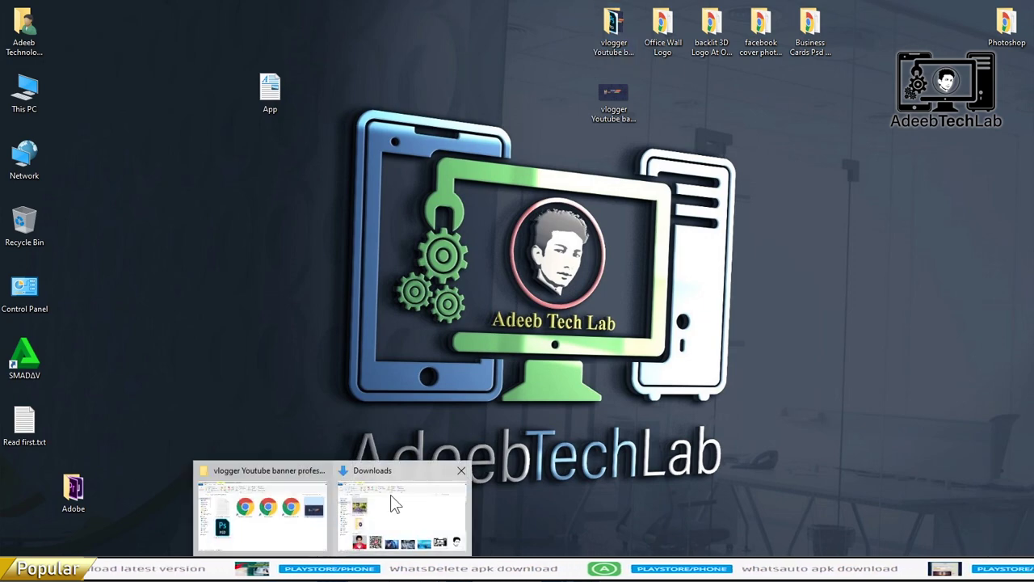
click(461, 471)
double_click(613, 32)
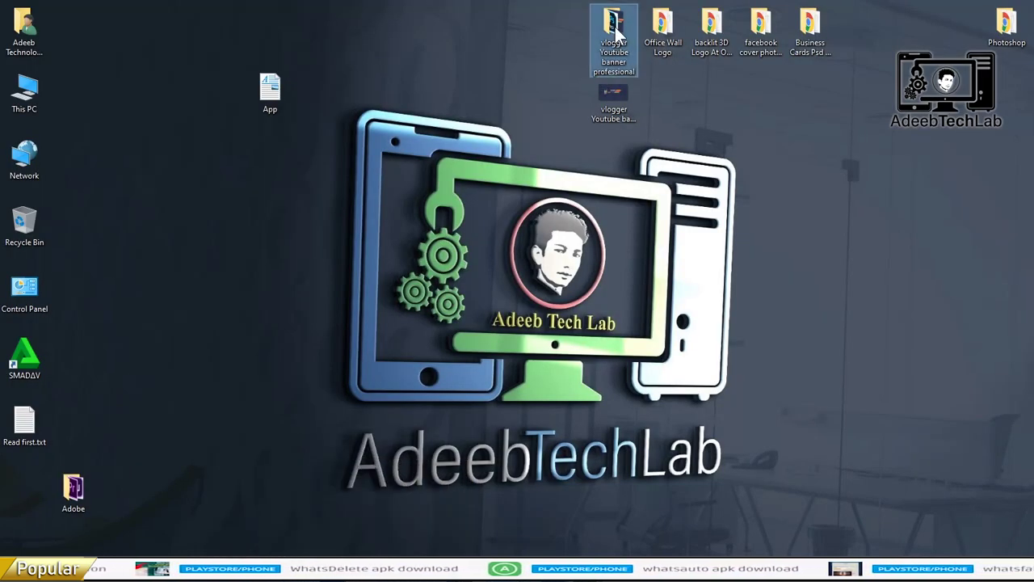
click(224, 279)
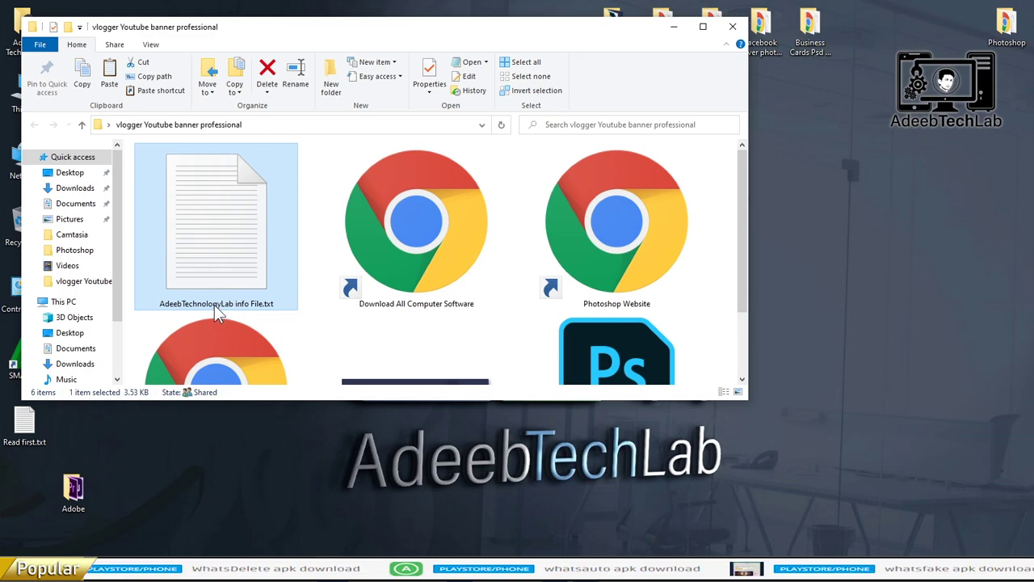
click(214, 305)
right_click(214, 306)
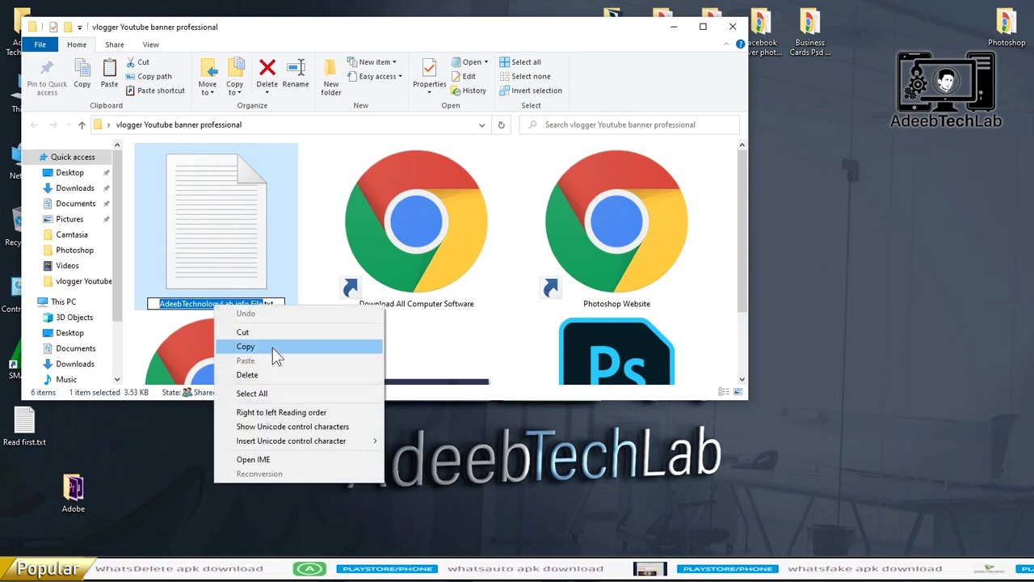
click(273, 347)
click(732, 27)
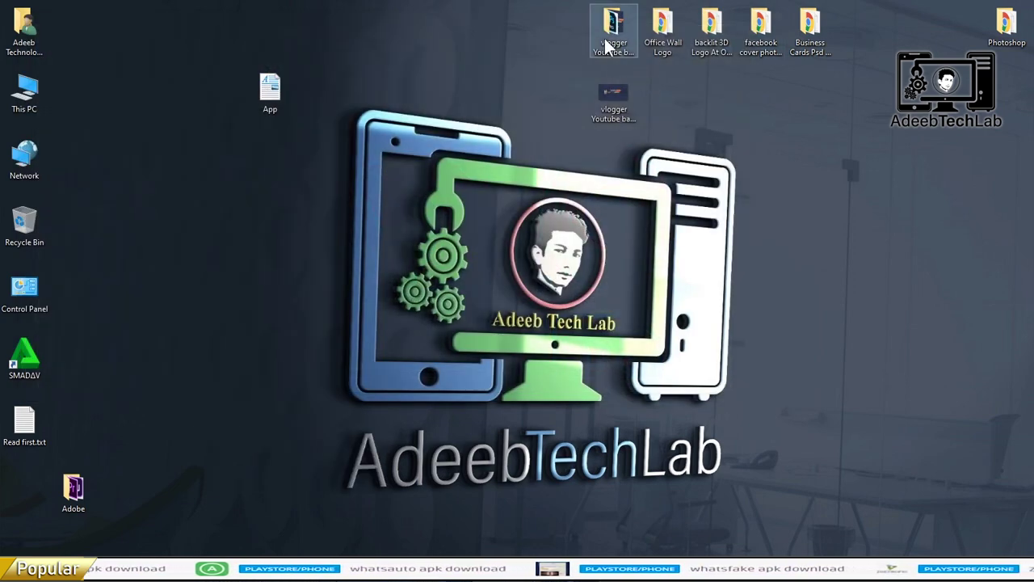
Archive the banner folder as a password-protected ZIP with WinRAR, entering the archive password.
right_click(614, 36)
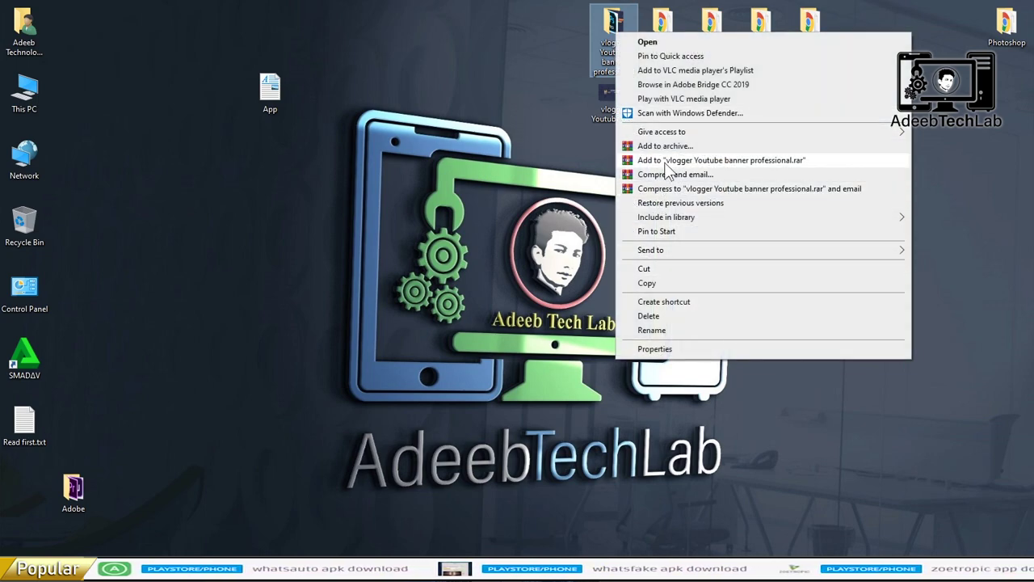
click(665, 161)
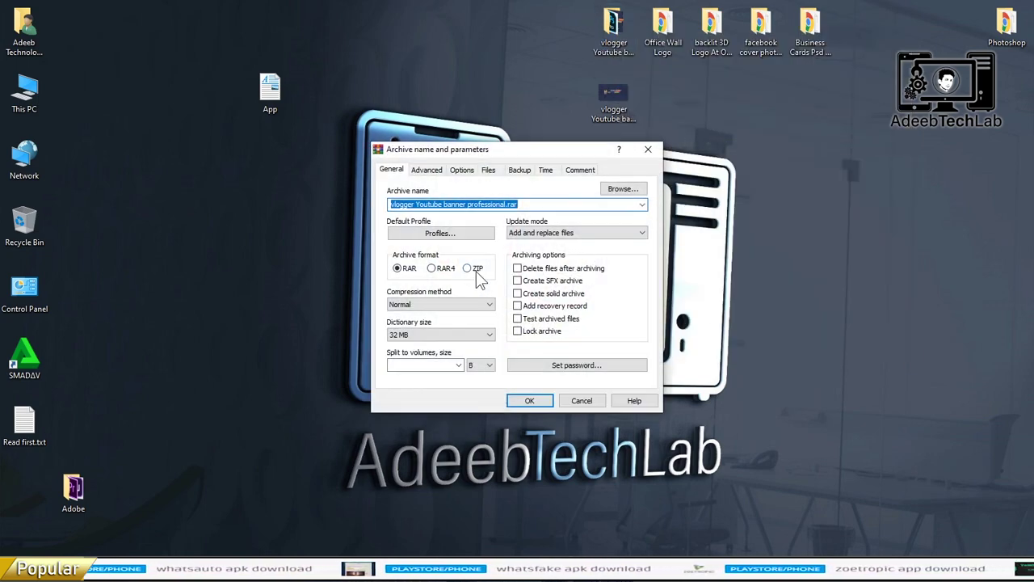
click(468, 269)
click(584, 368)
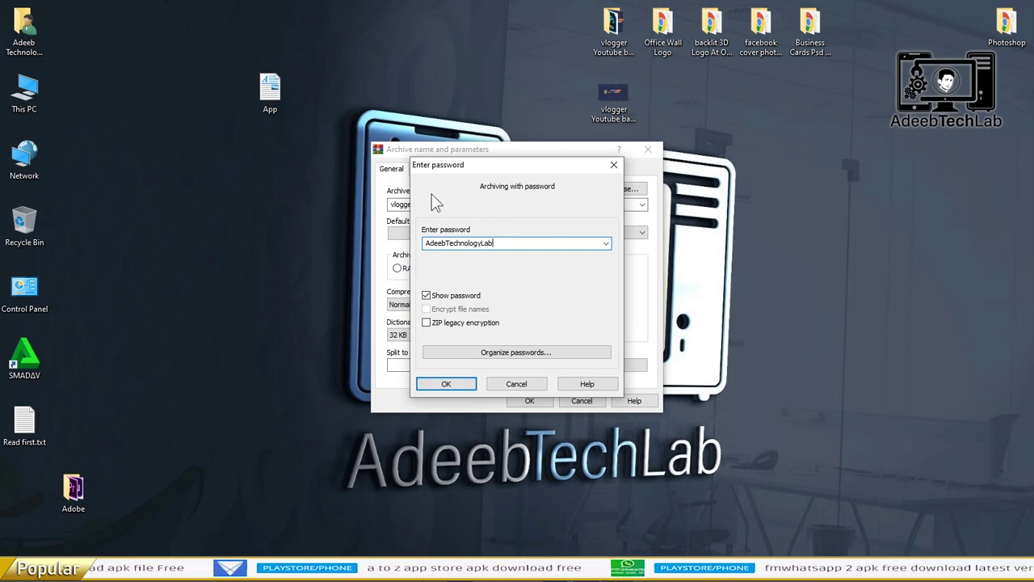
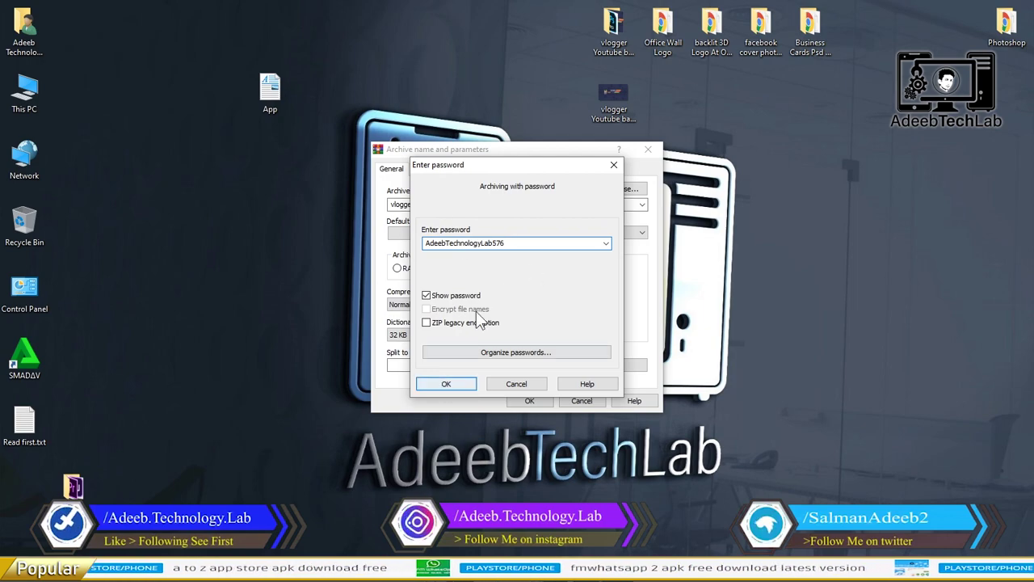
click(455, 384)
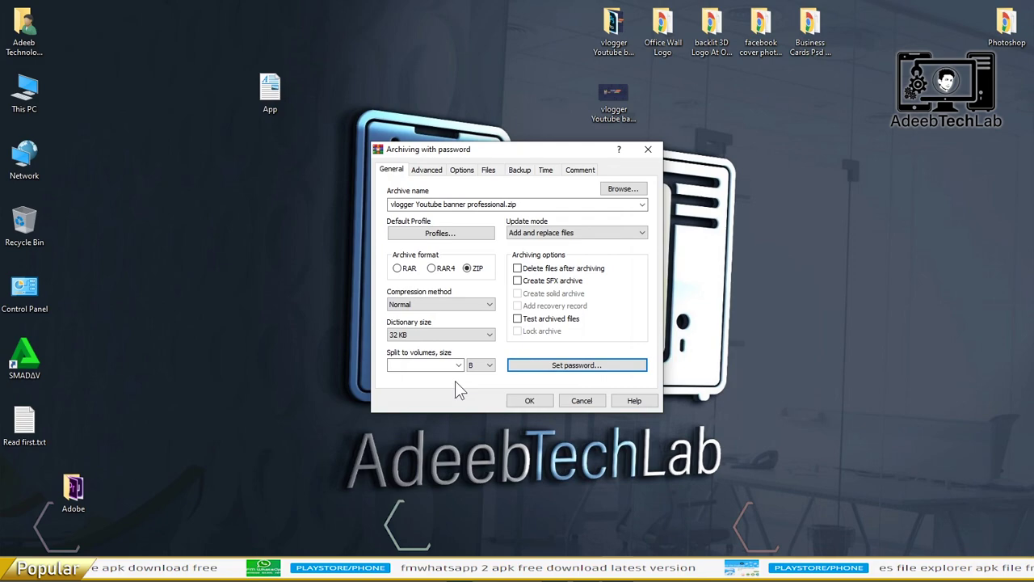
click(523, 399)
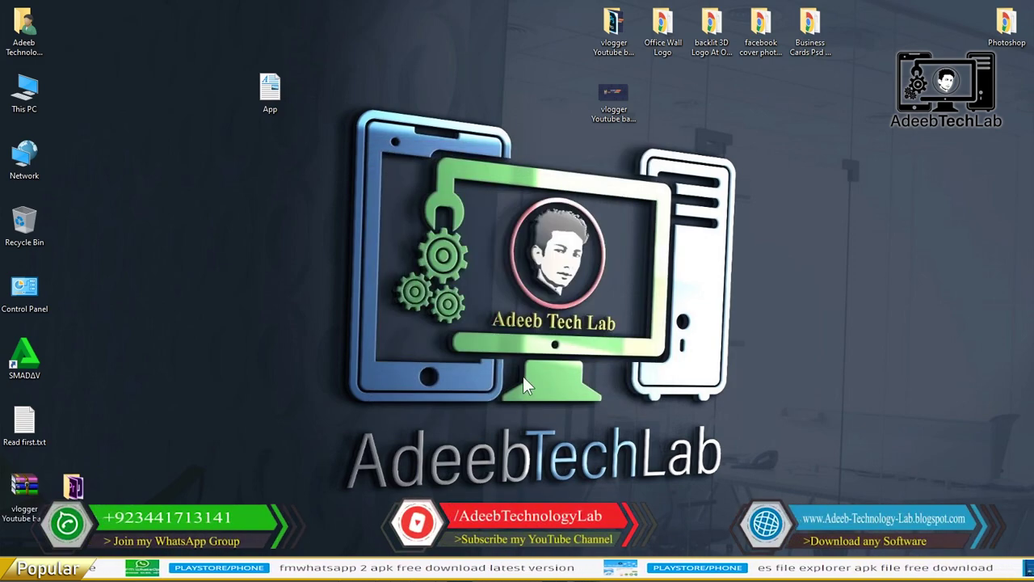
Refresh the desktop and move the new ZIP next to the banner folder.
right_click(218, 212)
click(260, 247)
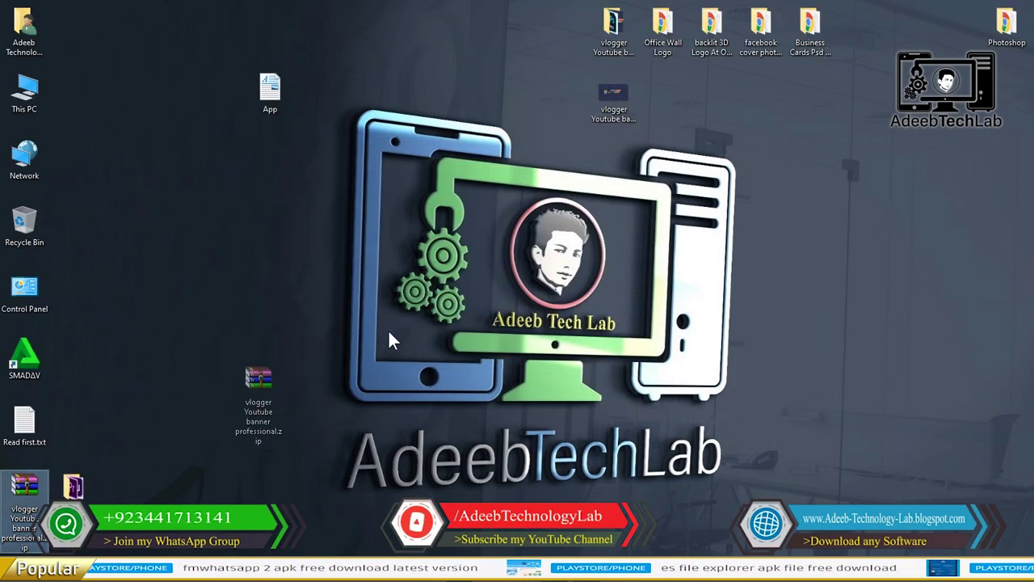
drag(259, 378, 615, 159)
right_click(482, 112)
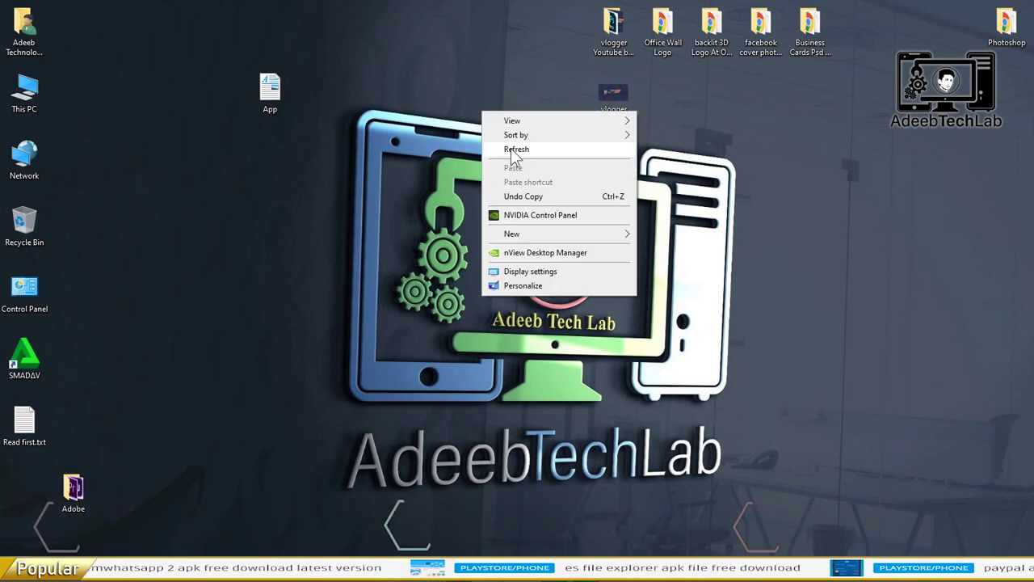
click(510, 150)
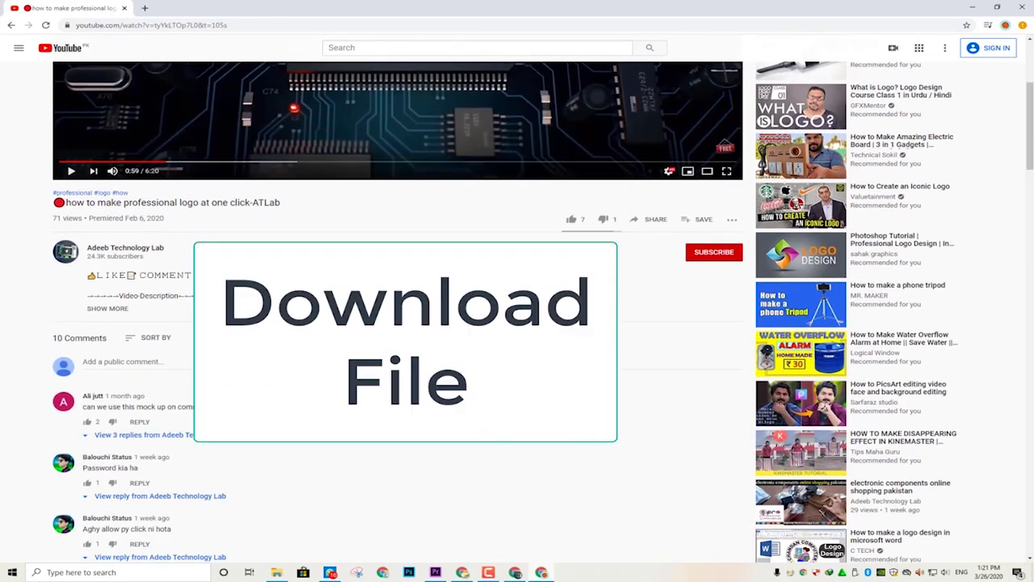
Expand the video description, follow its download link, and block the notification request.
click(108, 307)
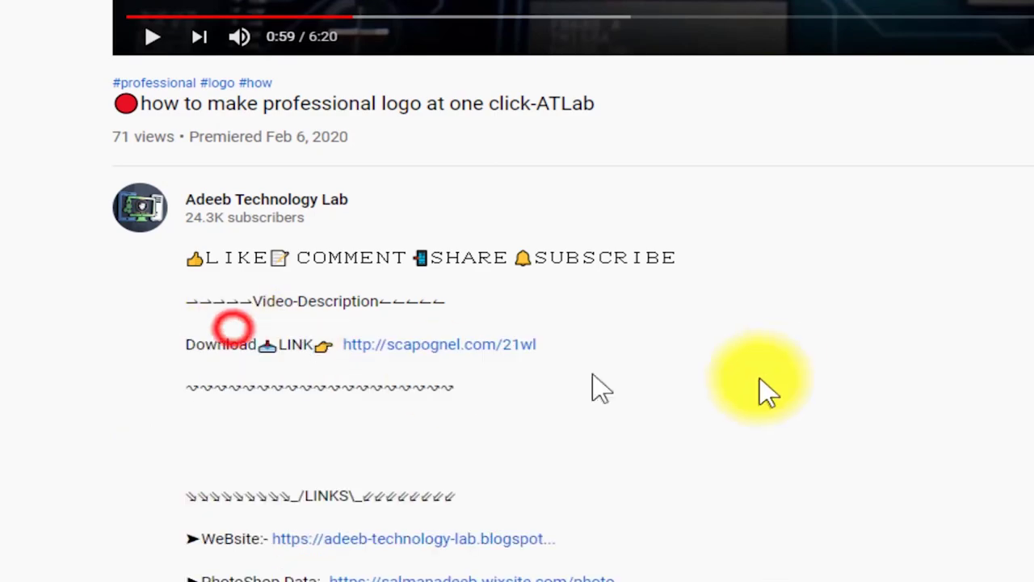
drag(196, 344, 310, 345)
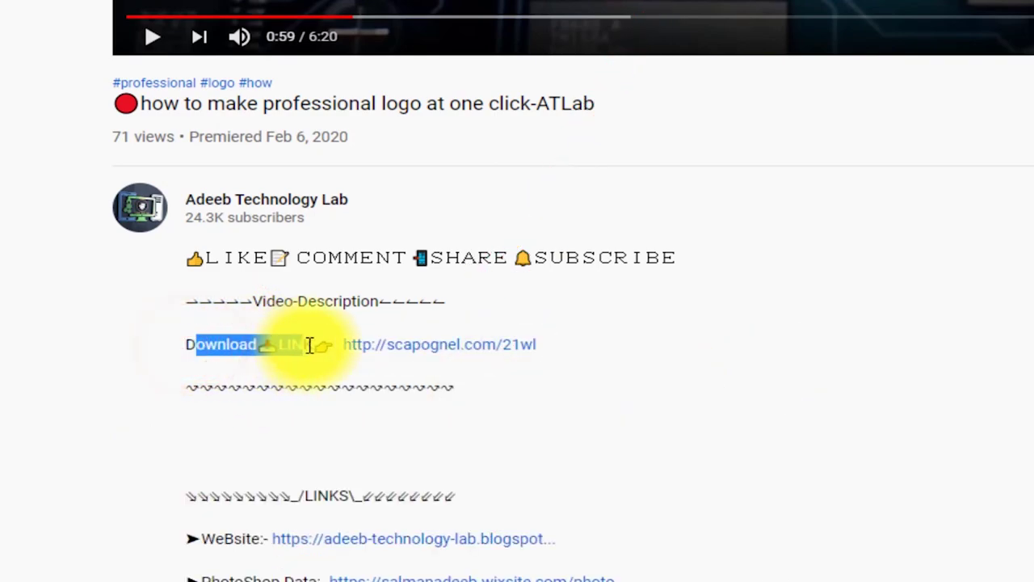
click(267, 342)
click(473, 346)
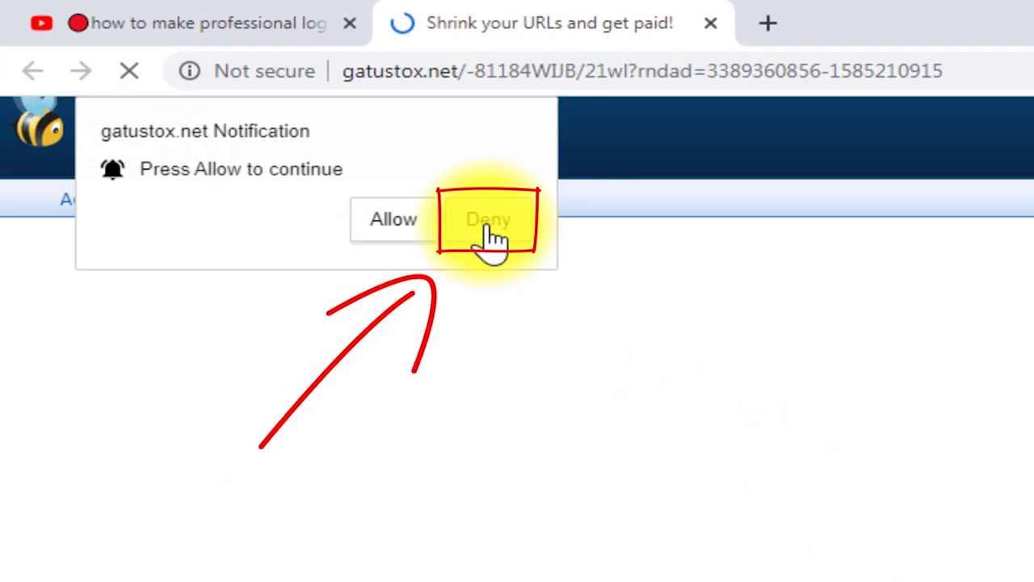
click(227, 112)
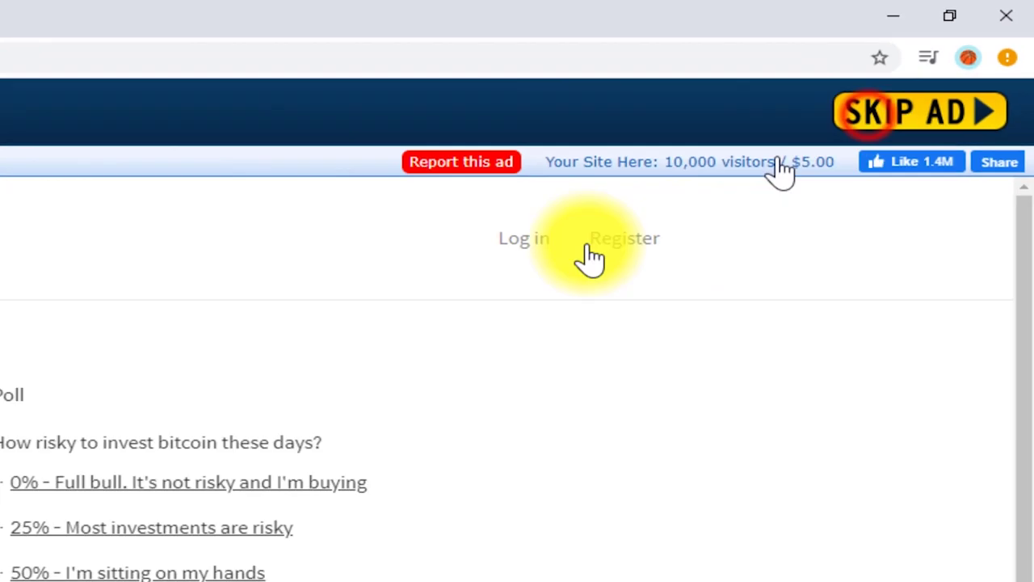
Skip the adf.ly ads and dismiss notification prompts until the Google Drive page loads.
click(590, 257)
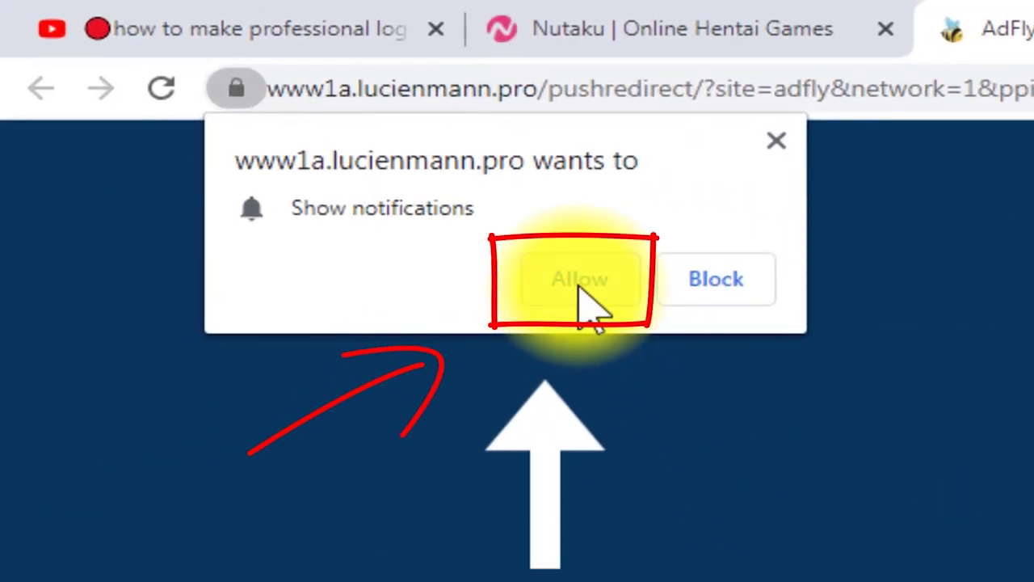
click(168, 82)
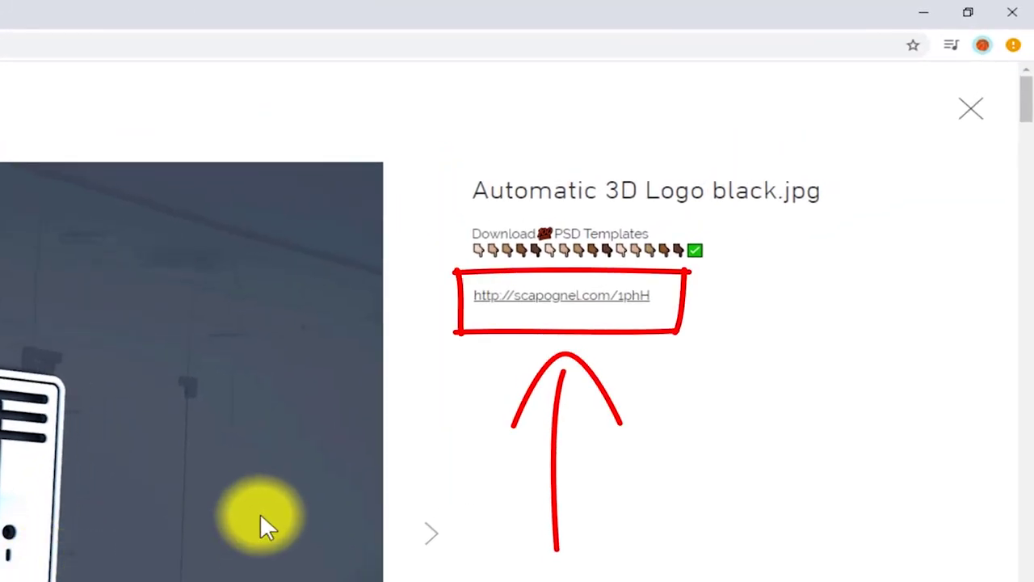
click(558, 299)
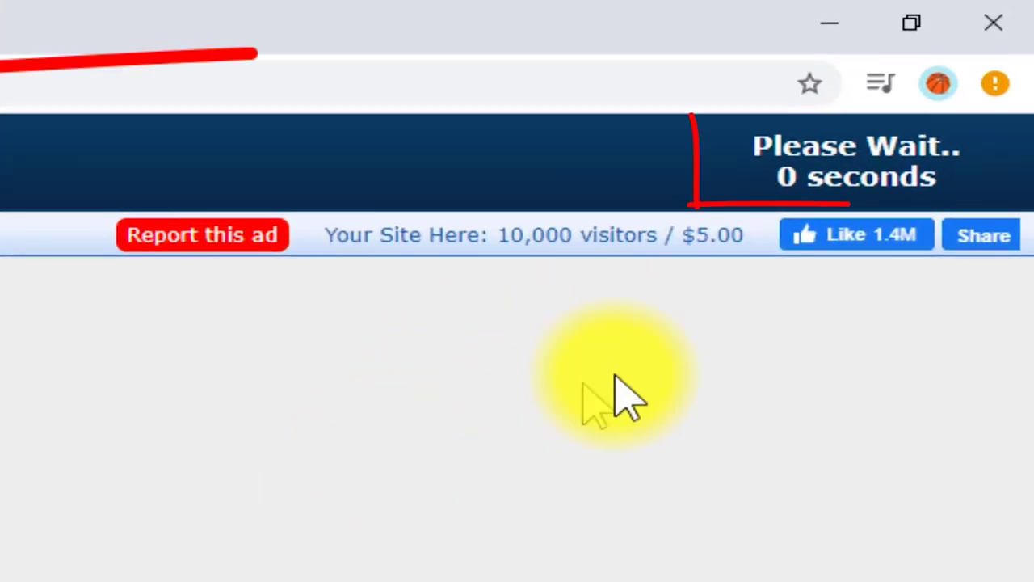
click(824, 194)
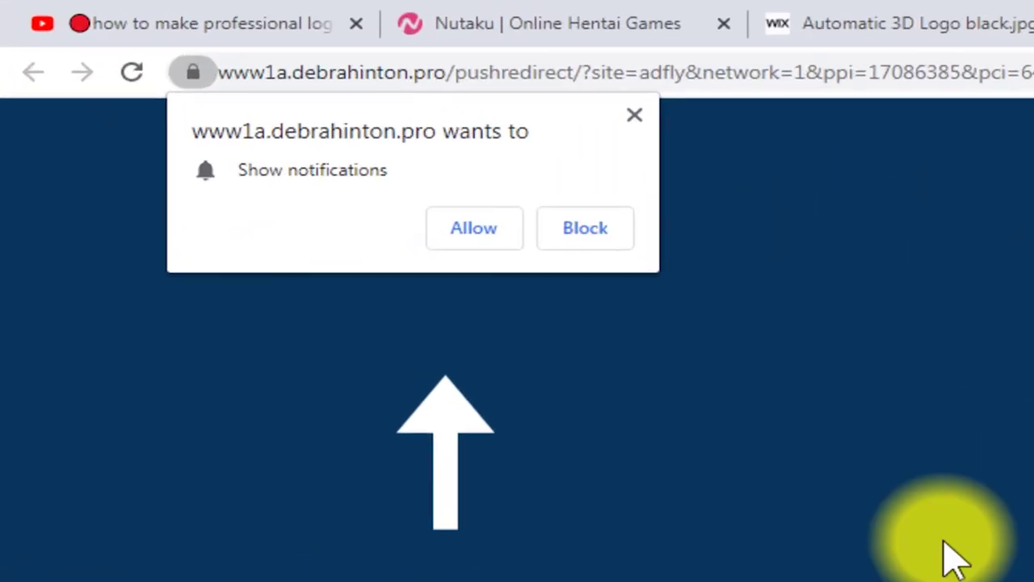
click(172, 83)
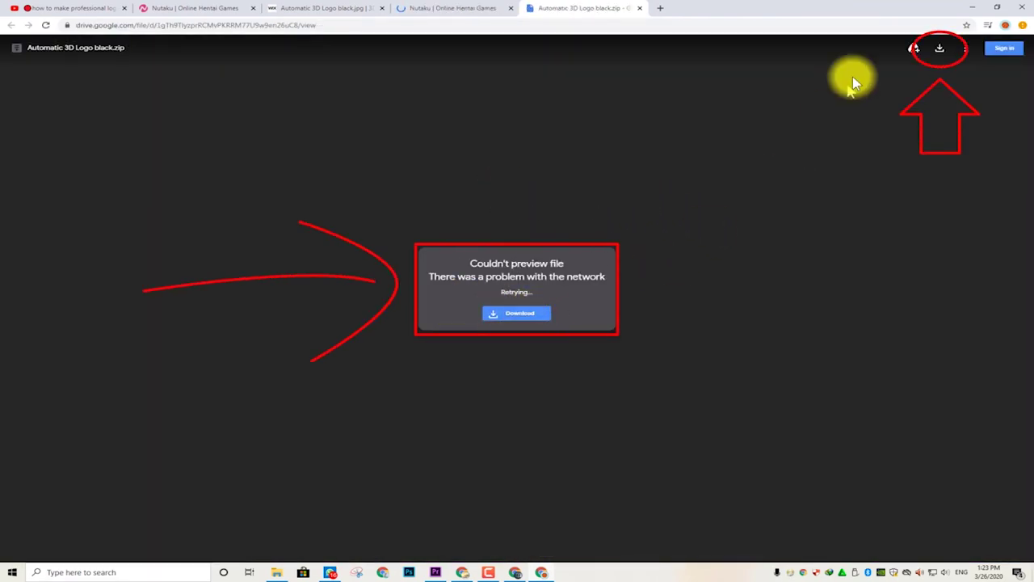
Download Automatic 3D Logo black.zip from Google Drive and view it in the browser's downloads.
click(530, 317)
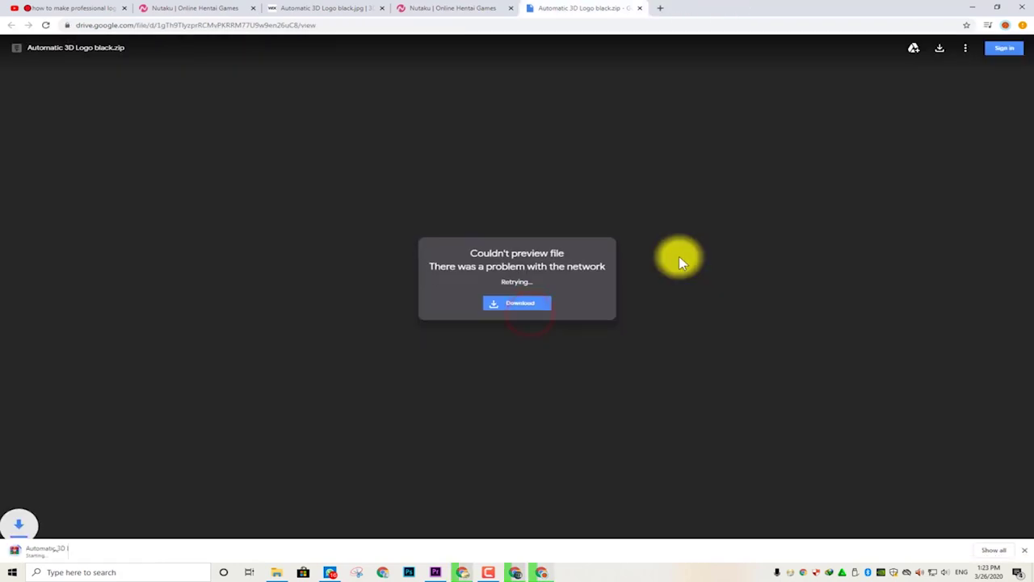
click(998, 551)
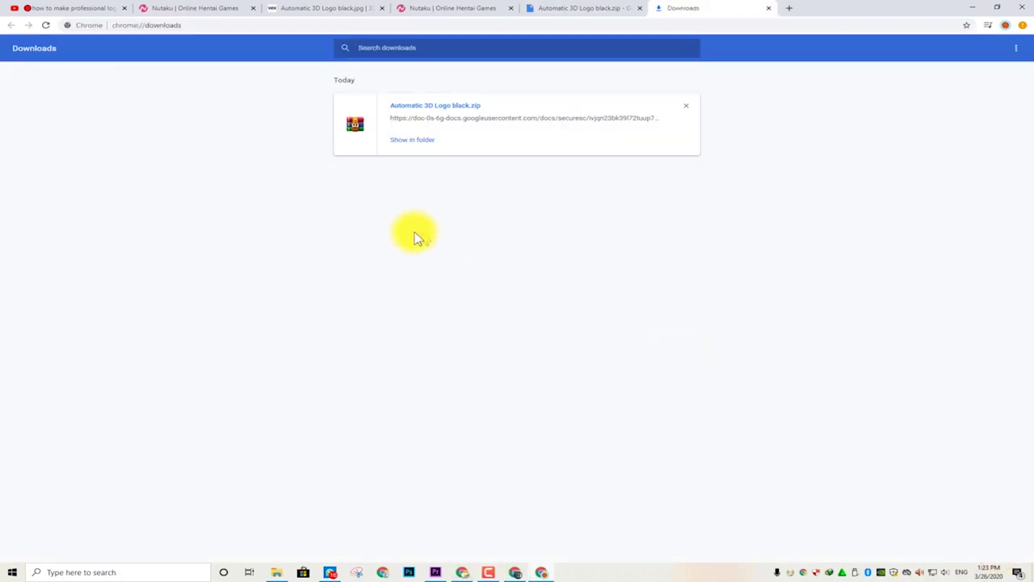